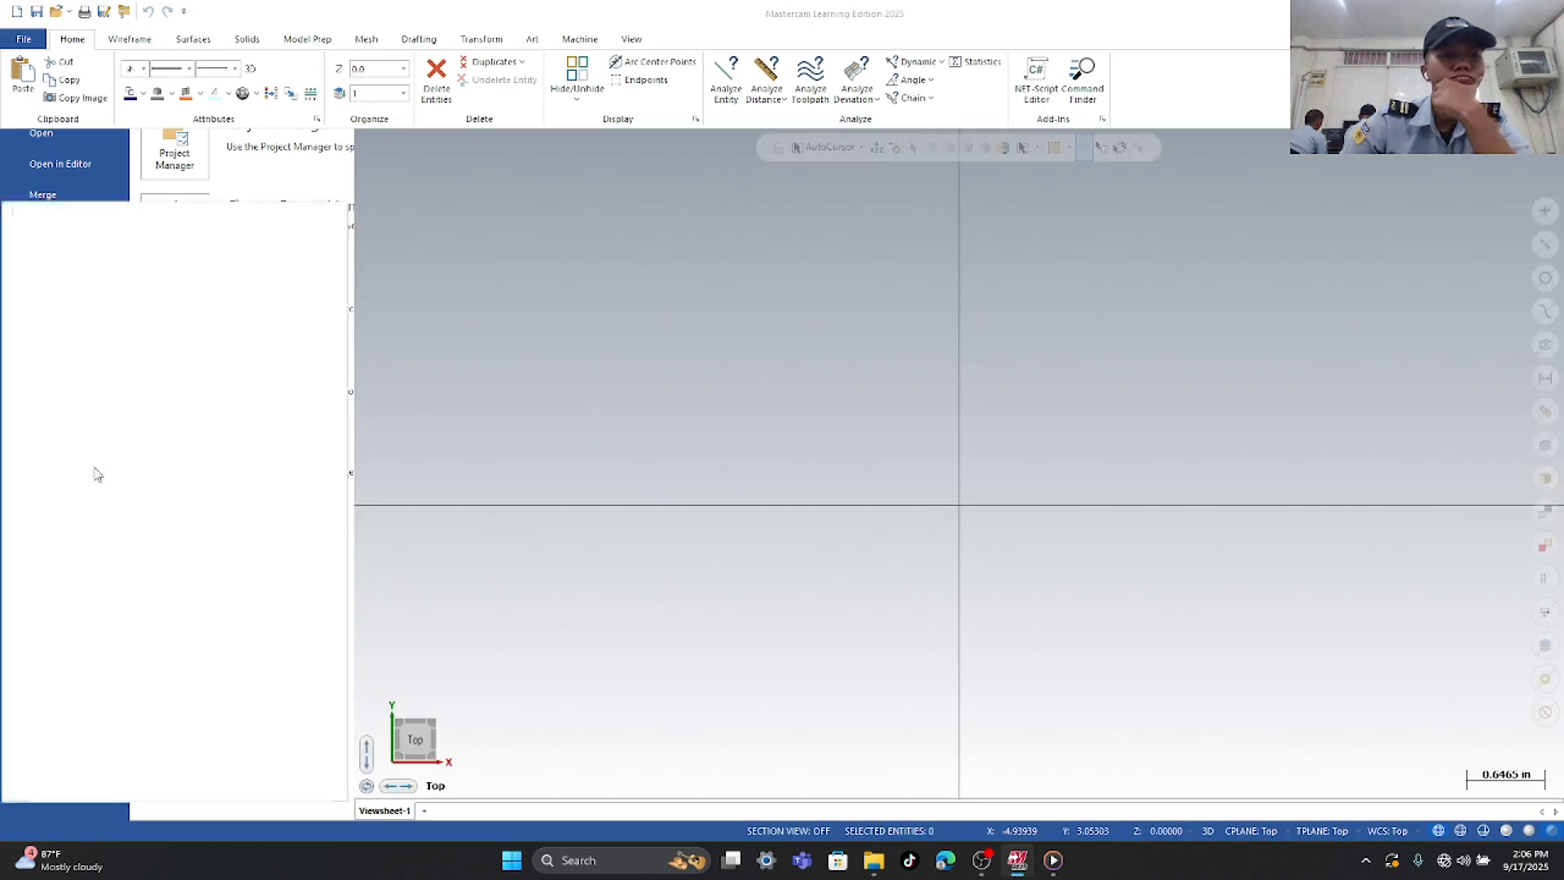
- Switch the system configuration to the millimeter configuration file
click(499, 588)
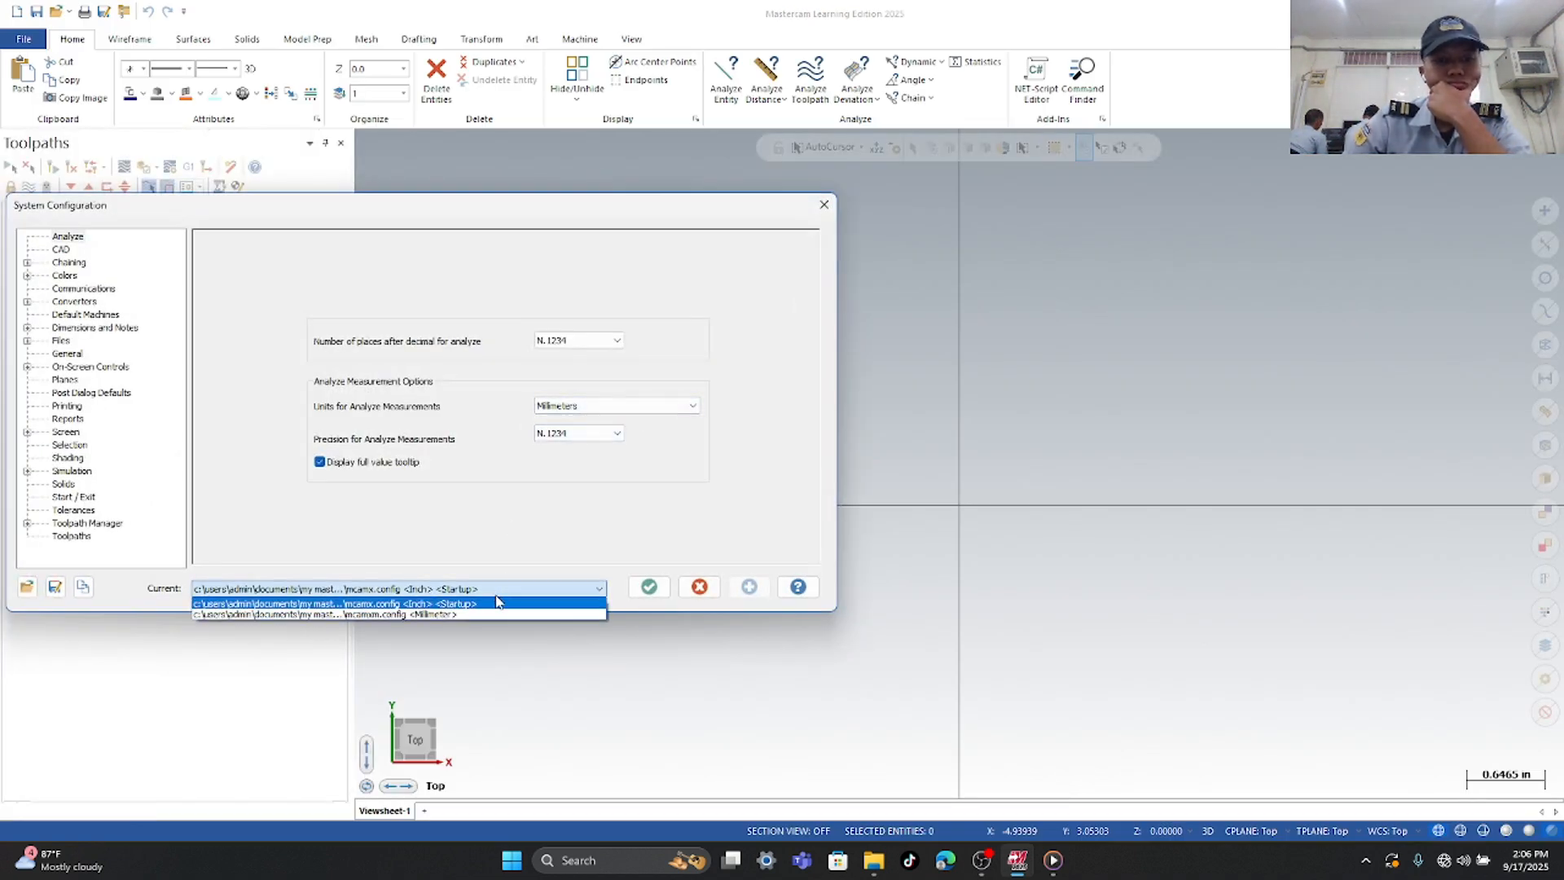
click(500, 617)
click(649, 587)
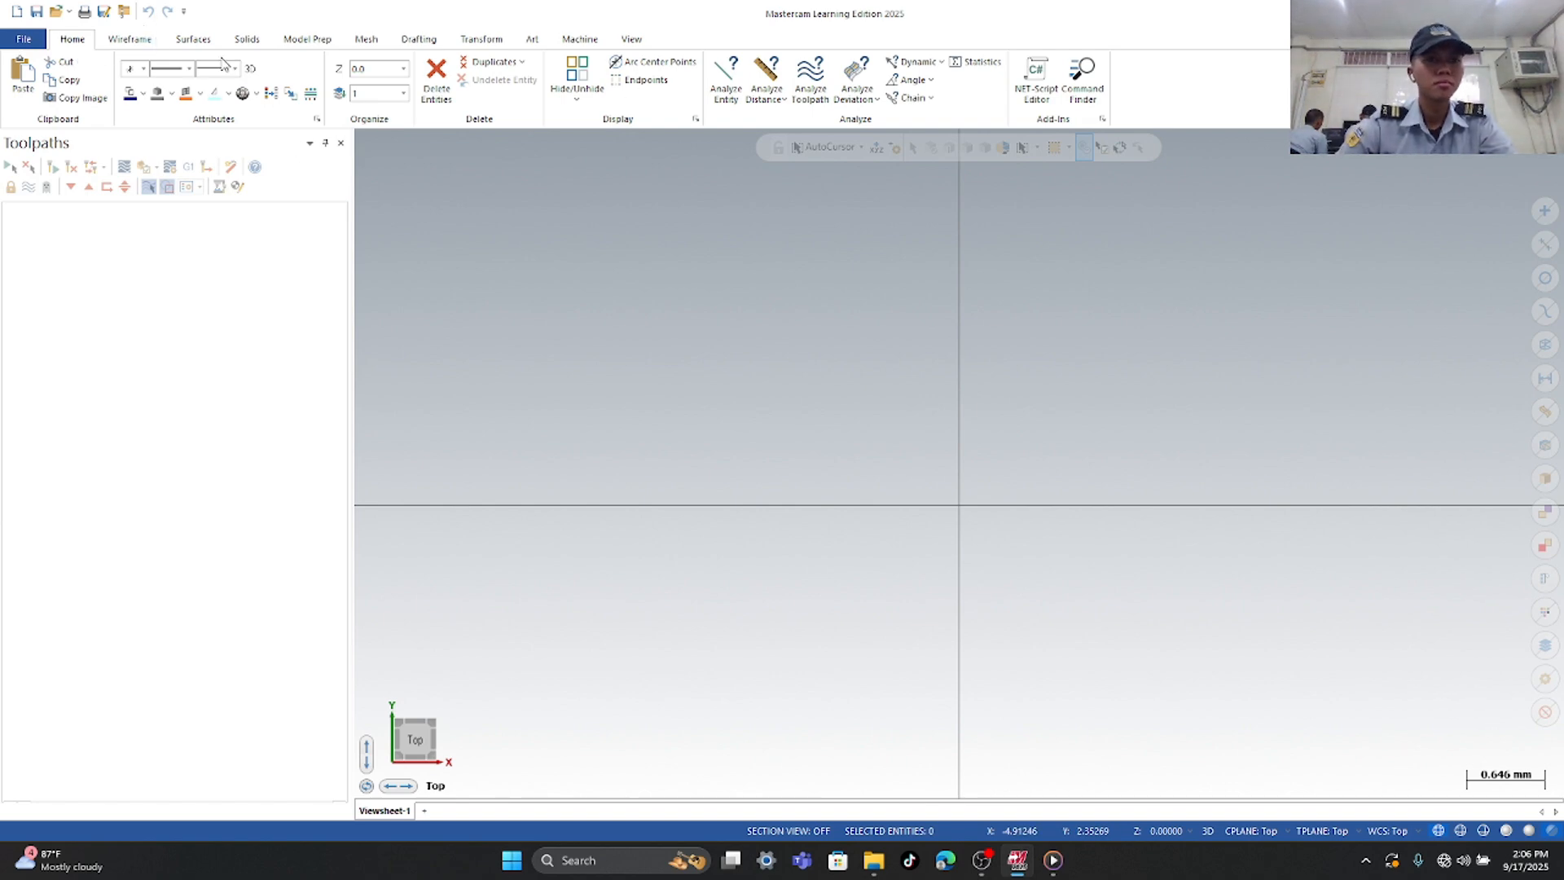
- Add a default lathe machine group to the part
click(594, 40)
click(77, 94)
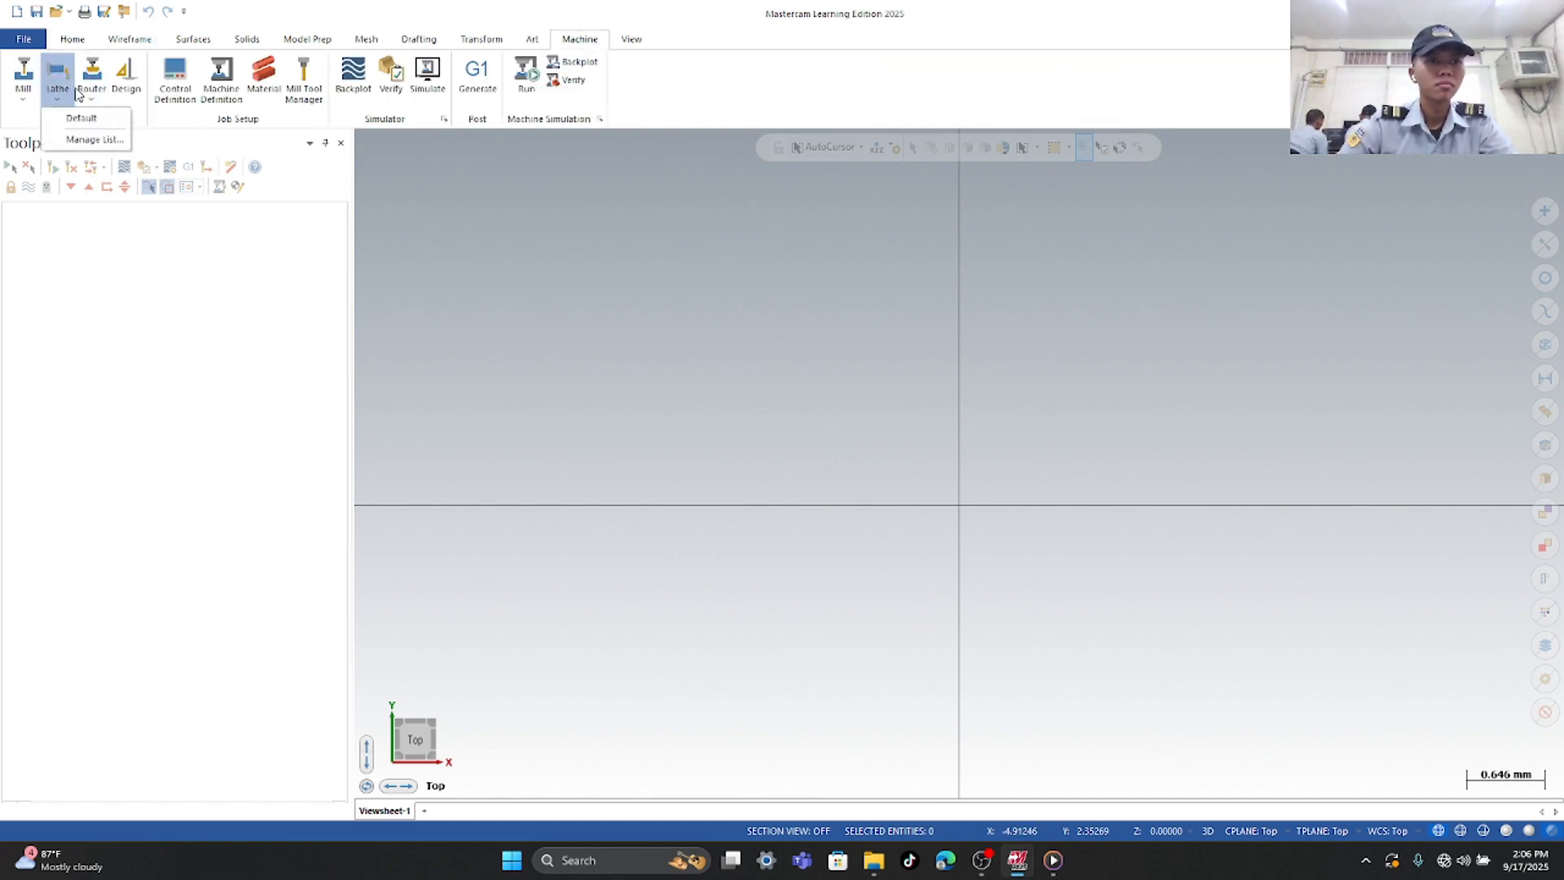
click(104, 122)
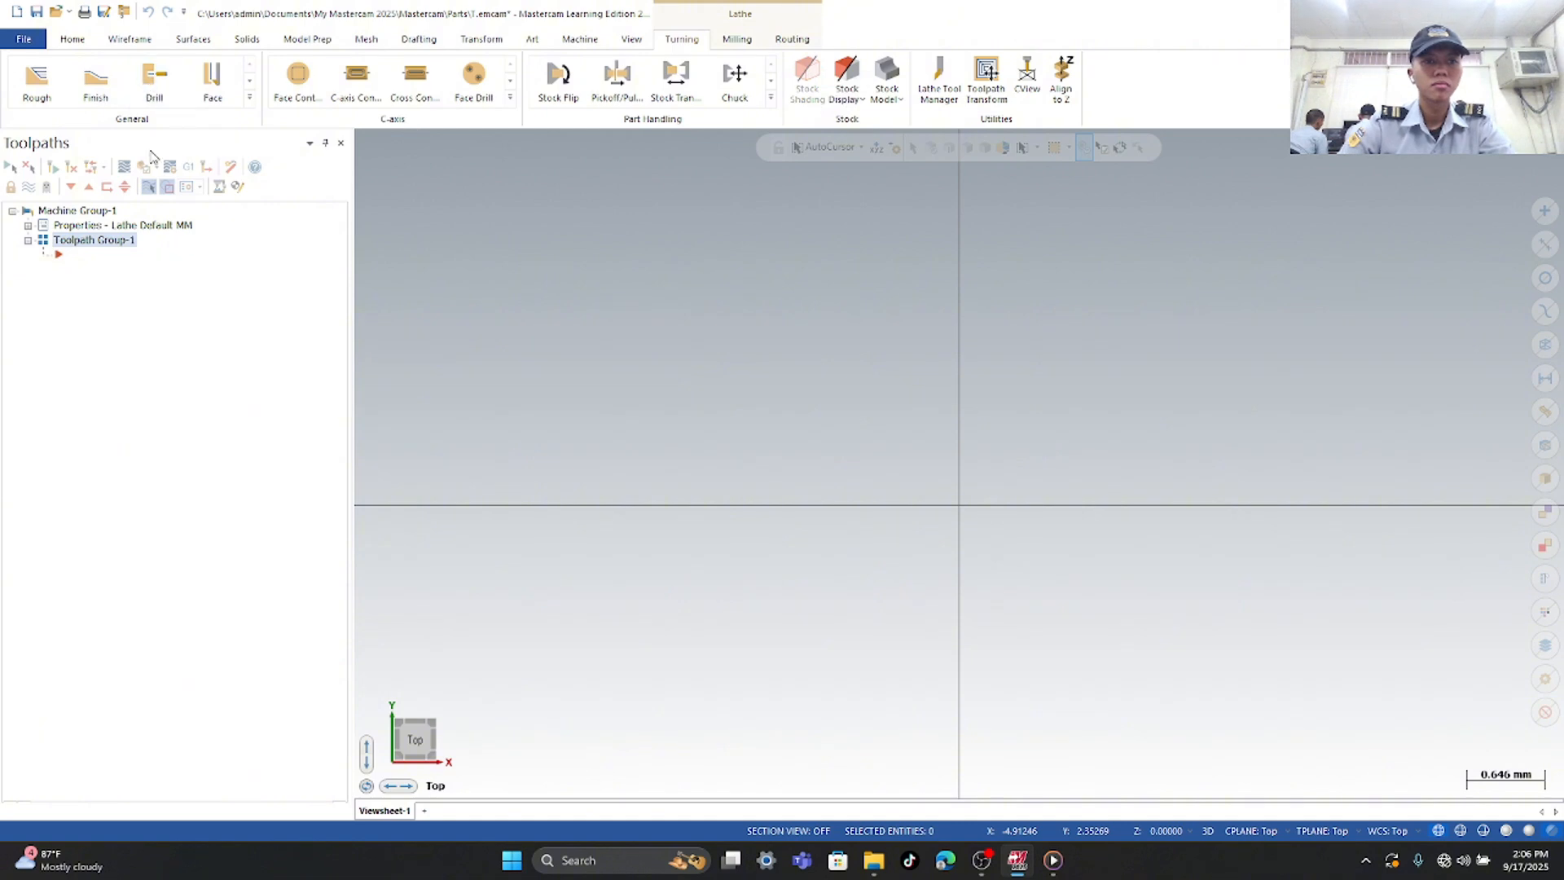
- Replace the machine group's machine definition with the LATHE DEFAULT MM file
click(28, 226)
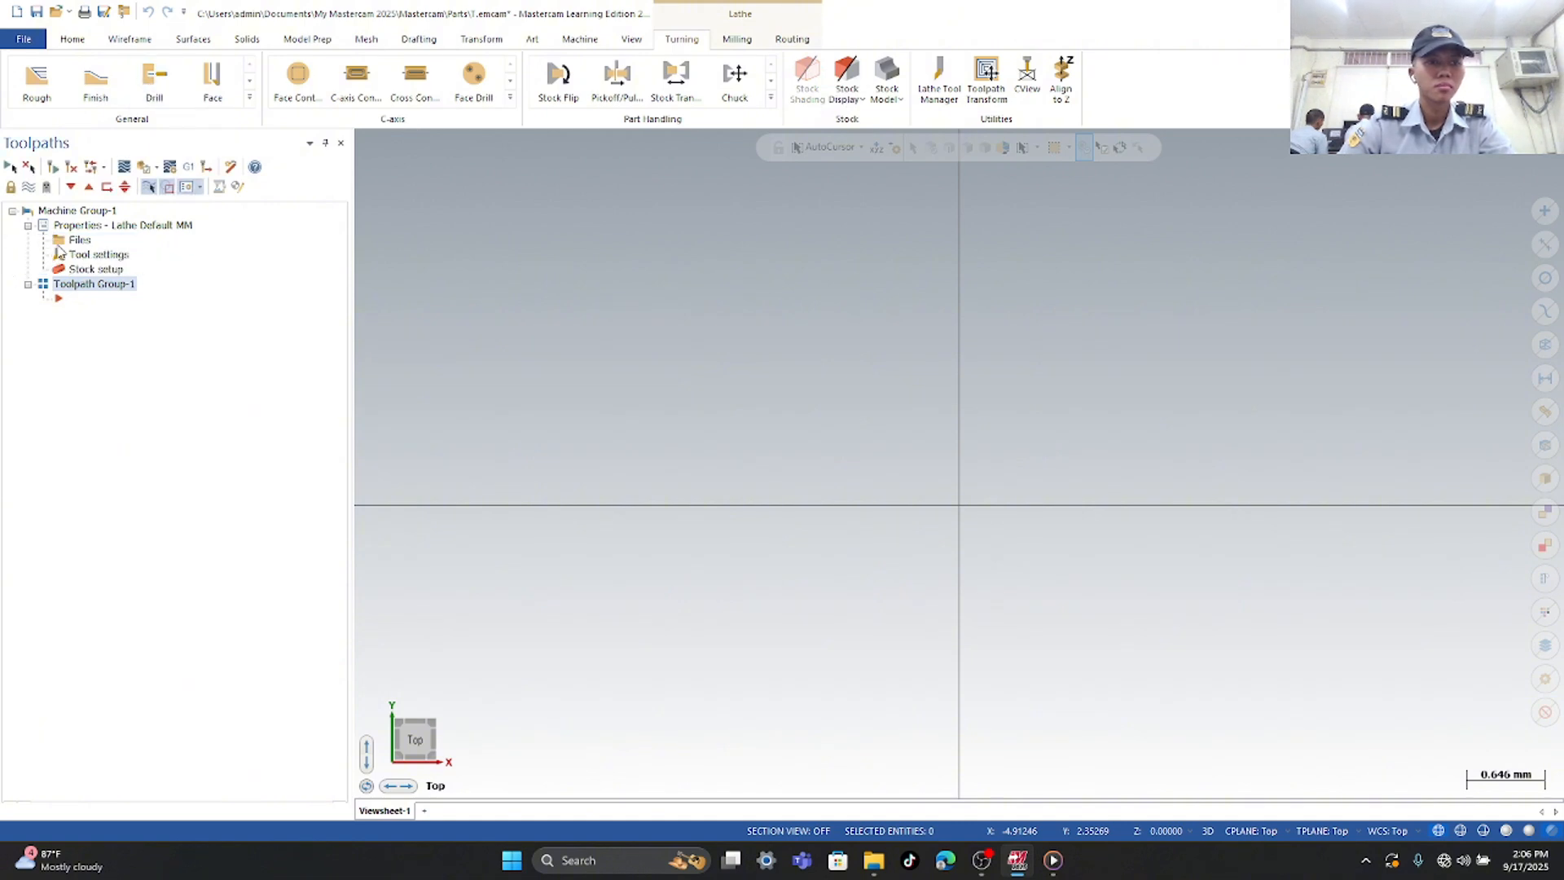
click(58, 242)
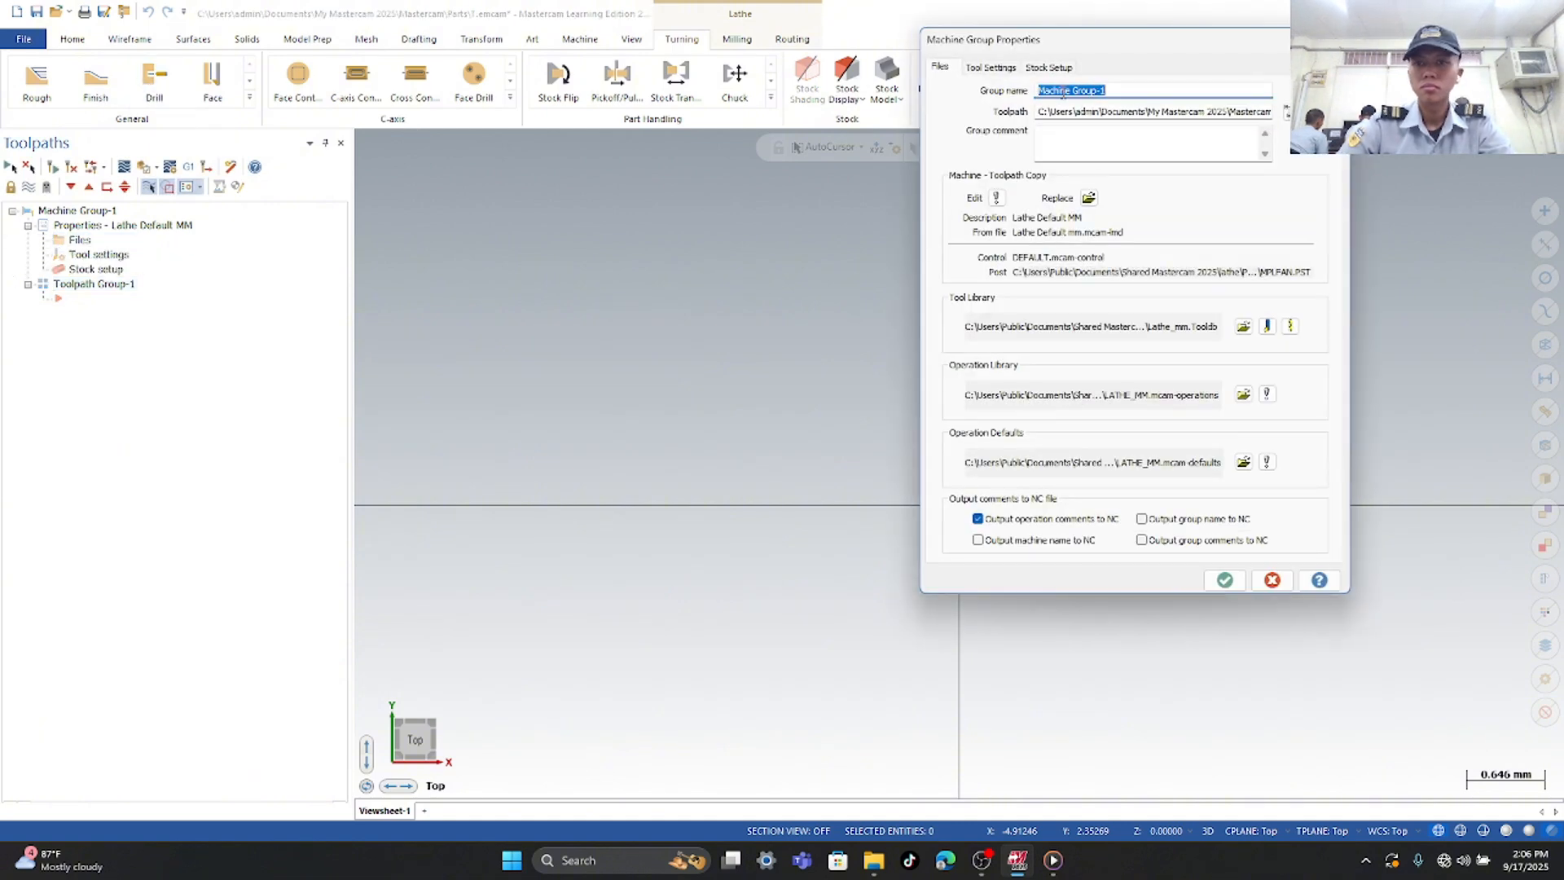
click(1088, 198)
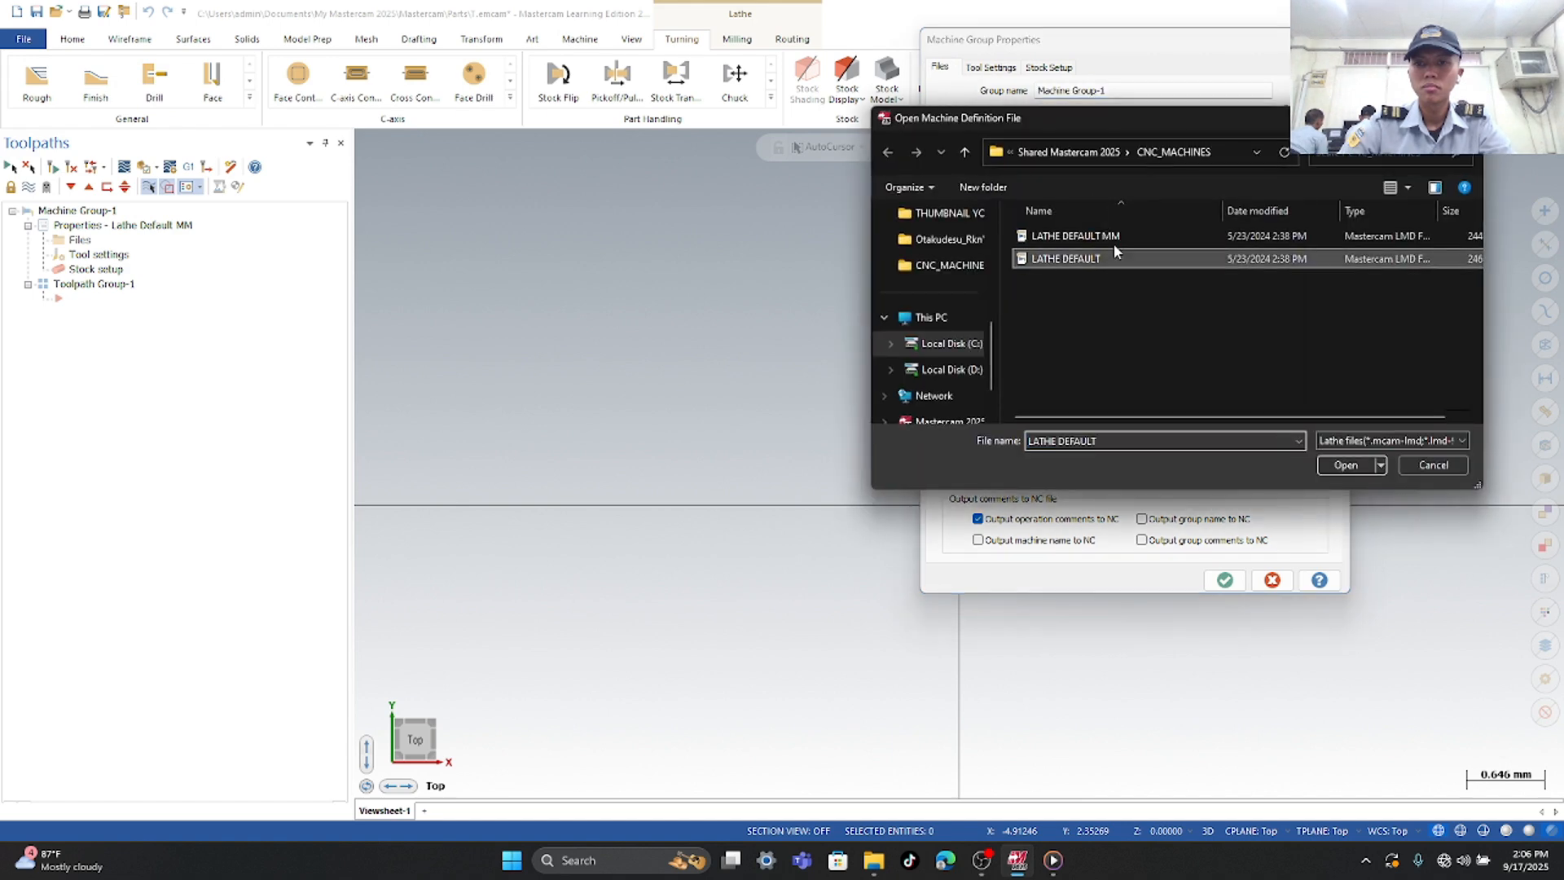
click(1113, 243)
click(1346, 464)
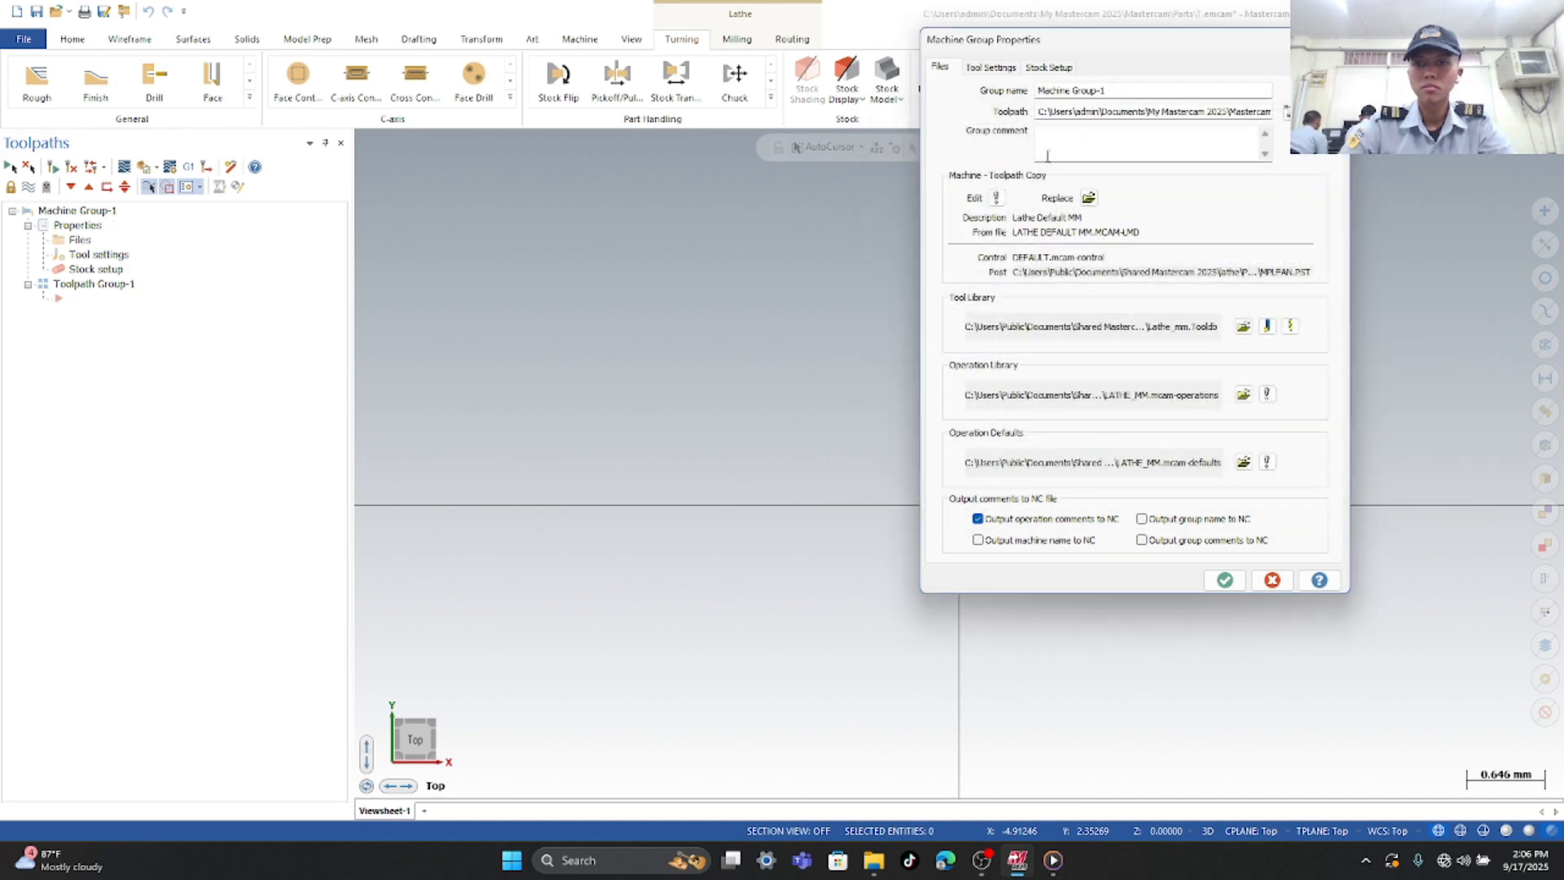
- Define the left spindle stock in the stock setup, accepting the default cylinder geometry
click(1041, 72)
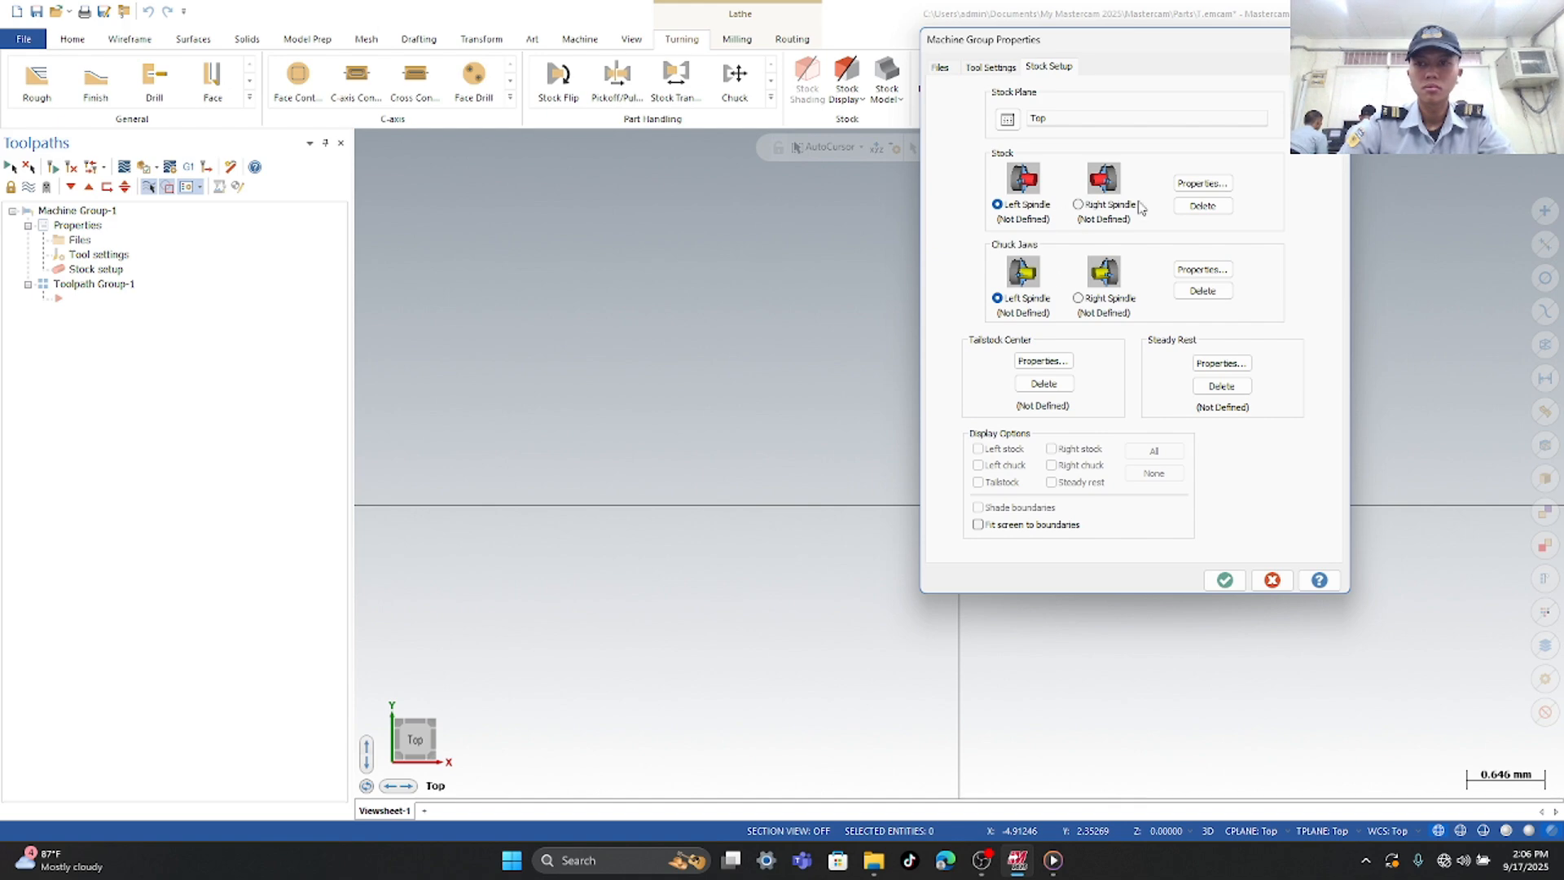
click(1202, 183)
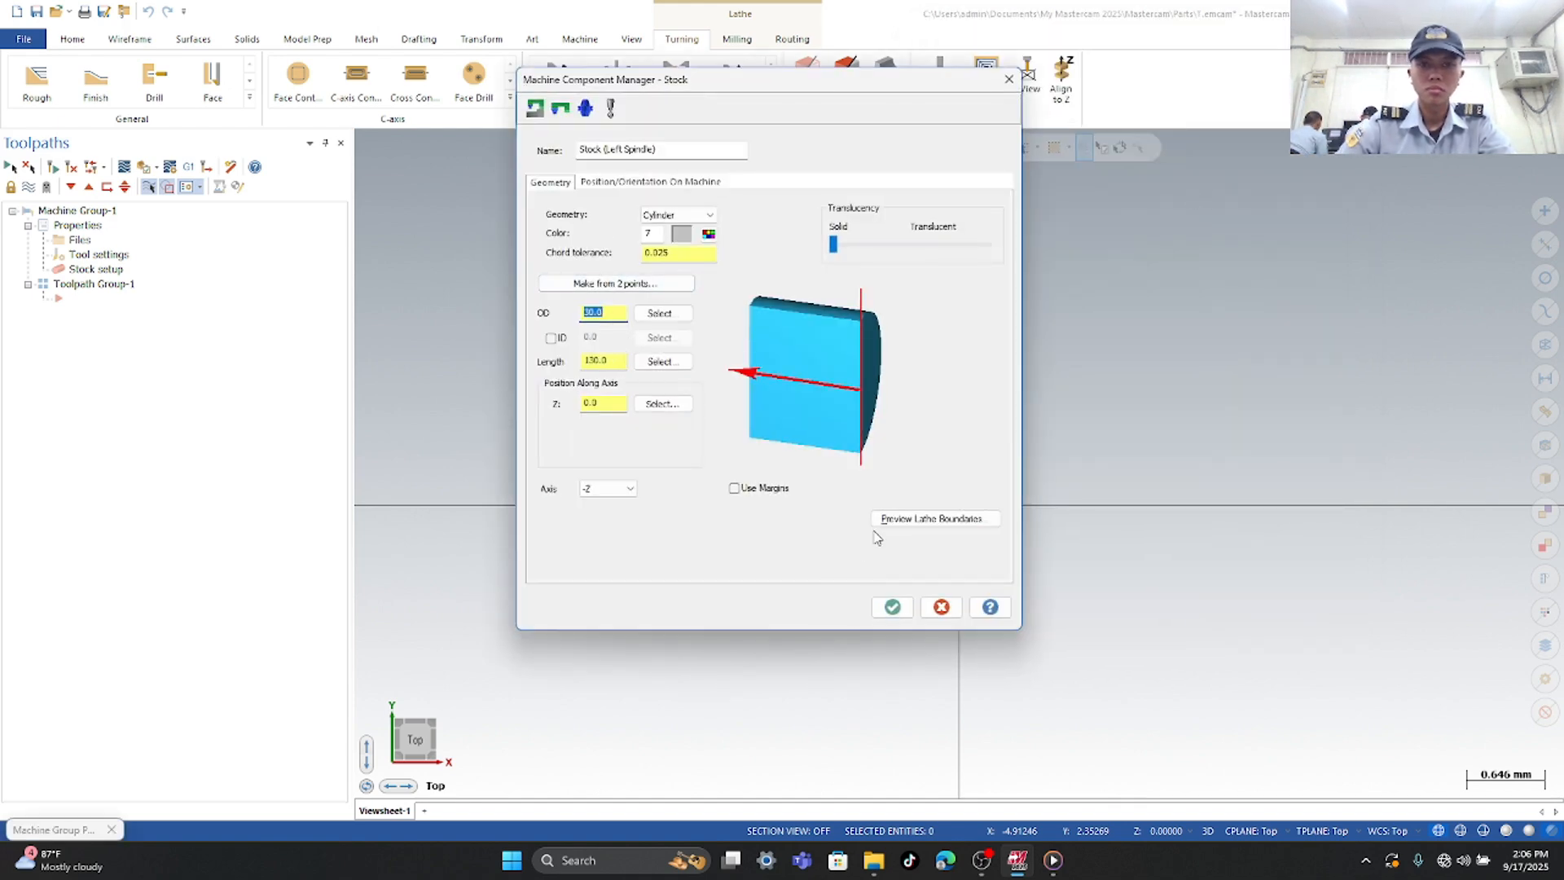
click(893, 607)
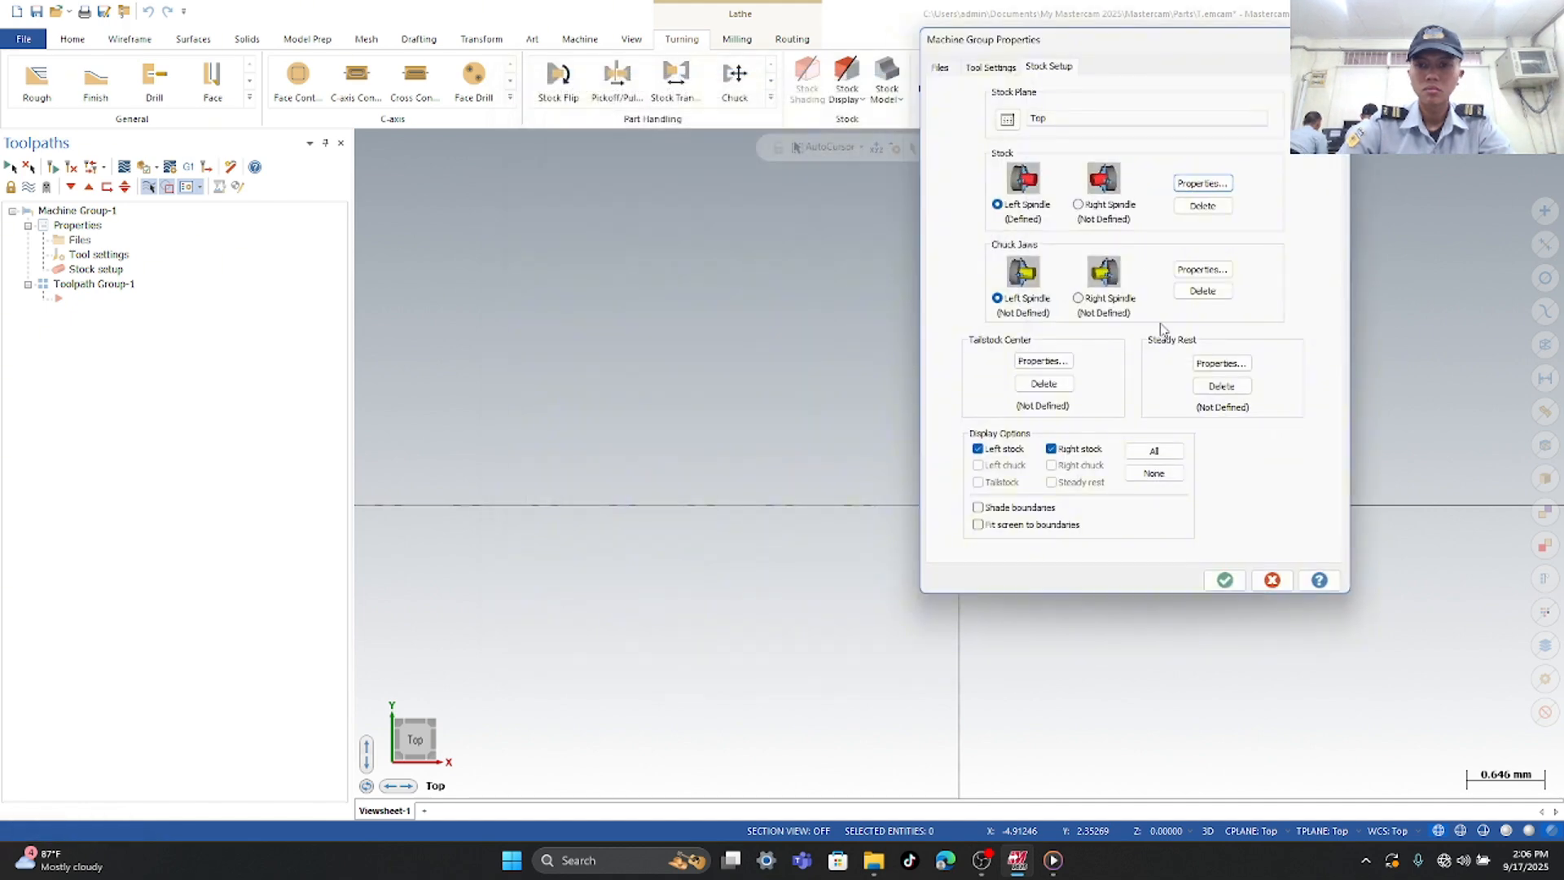
- Define the left spindle chuck jaws with the default geometry and position parameters, and accept the machine group properties
click(1202, 270)
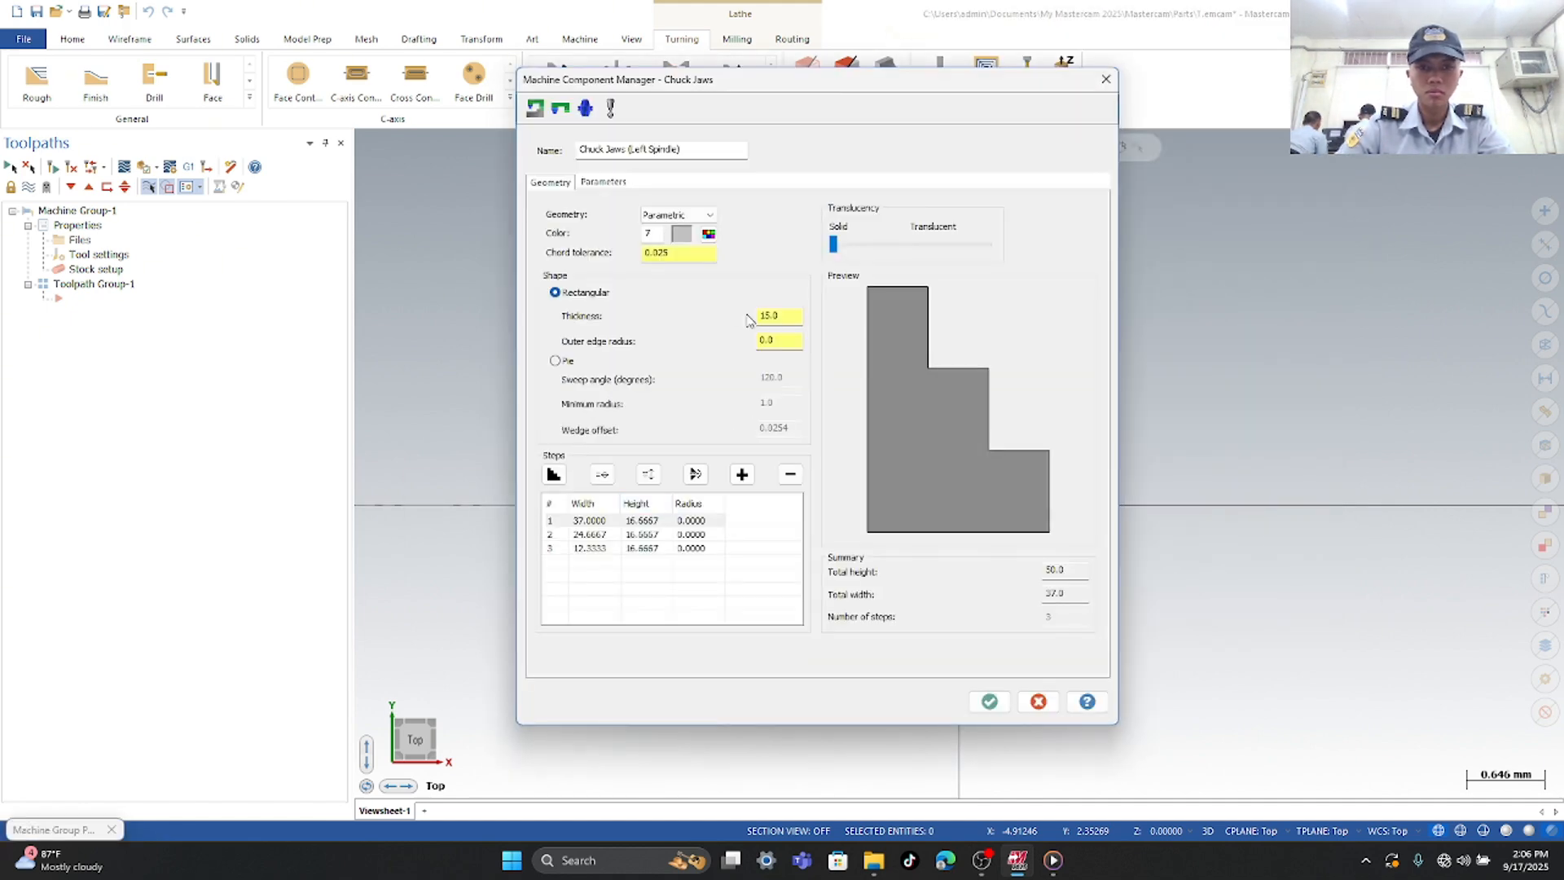
click(603, 181)
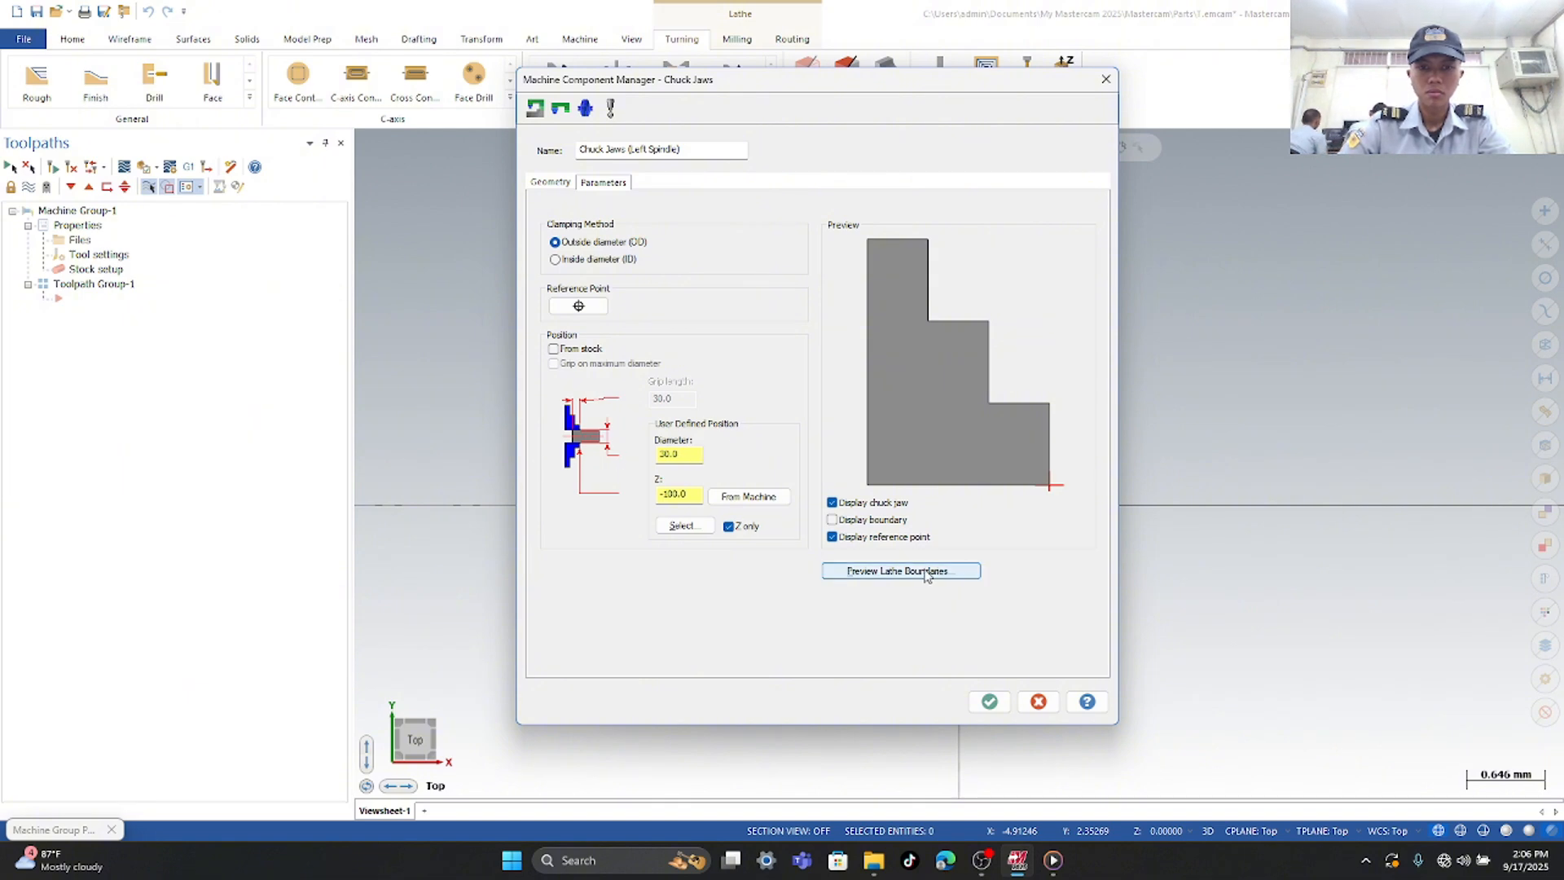
click(989, 701)
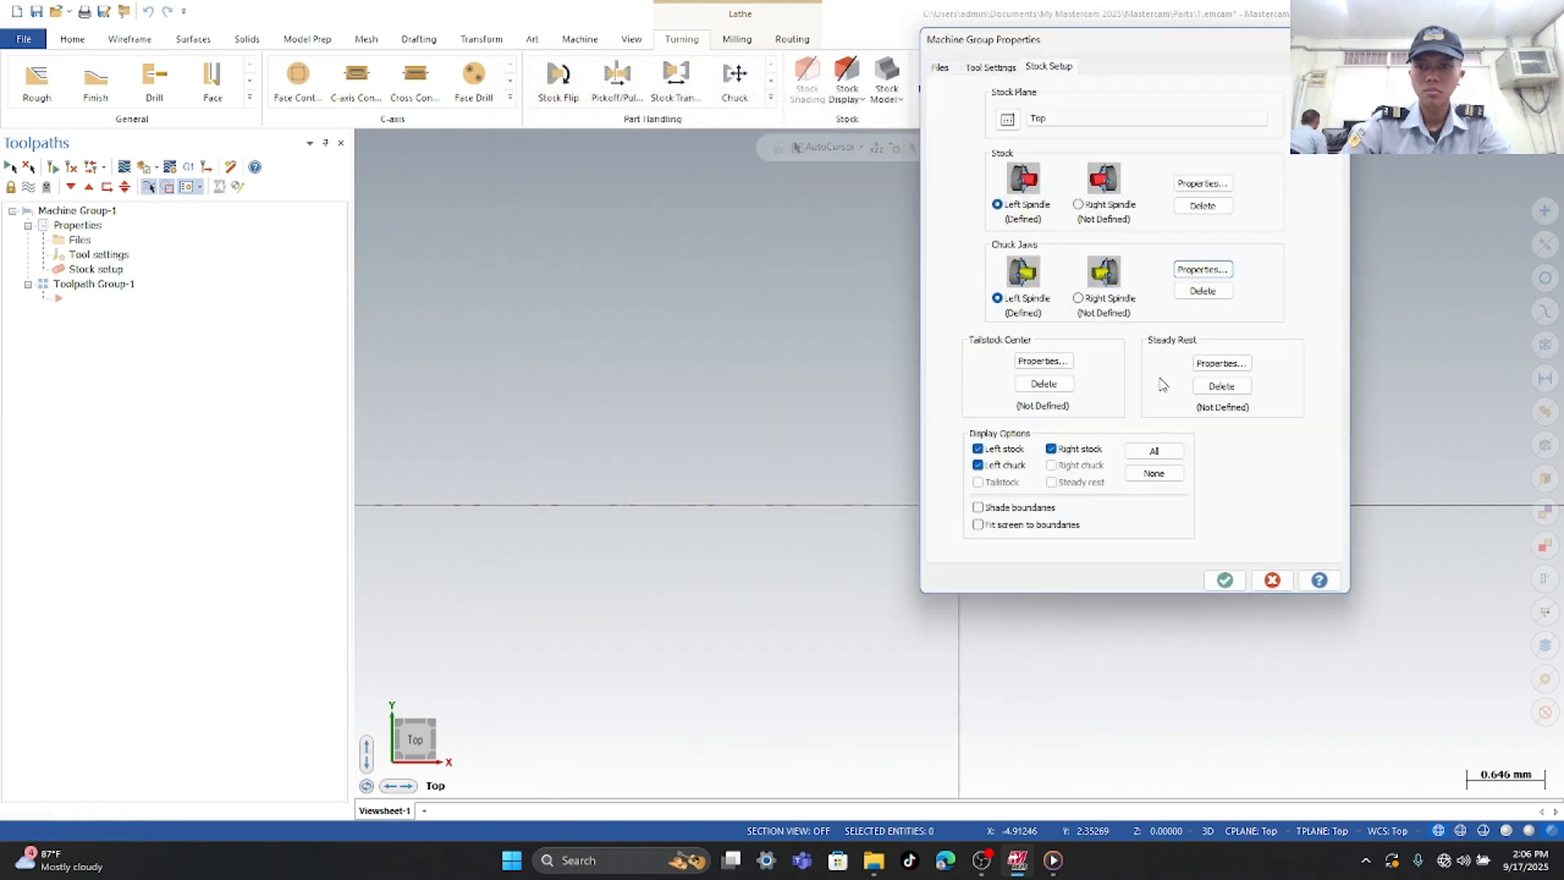
click(1225, 579)
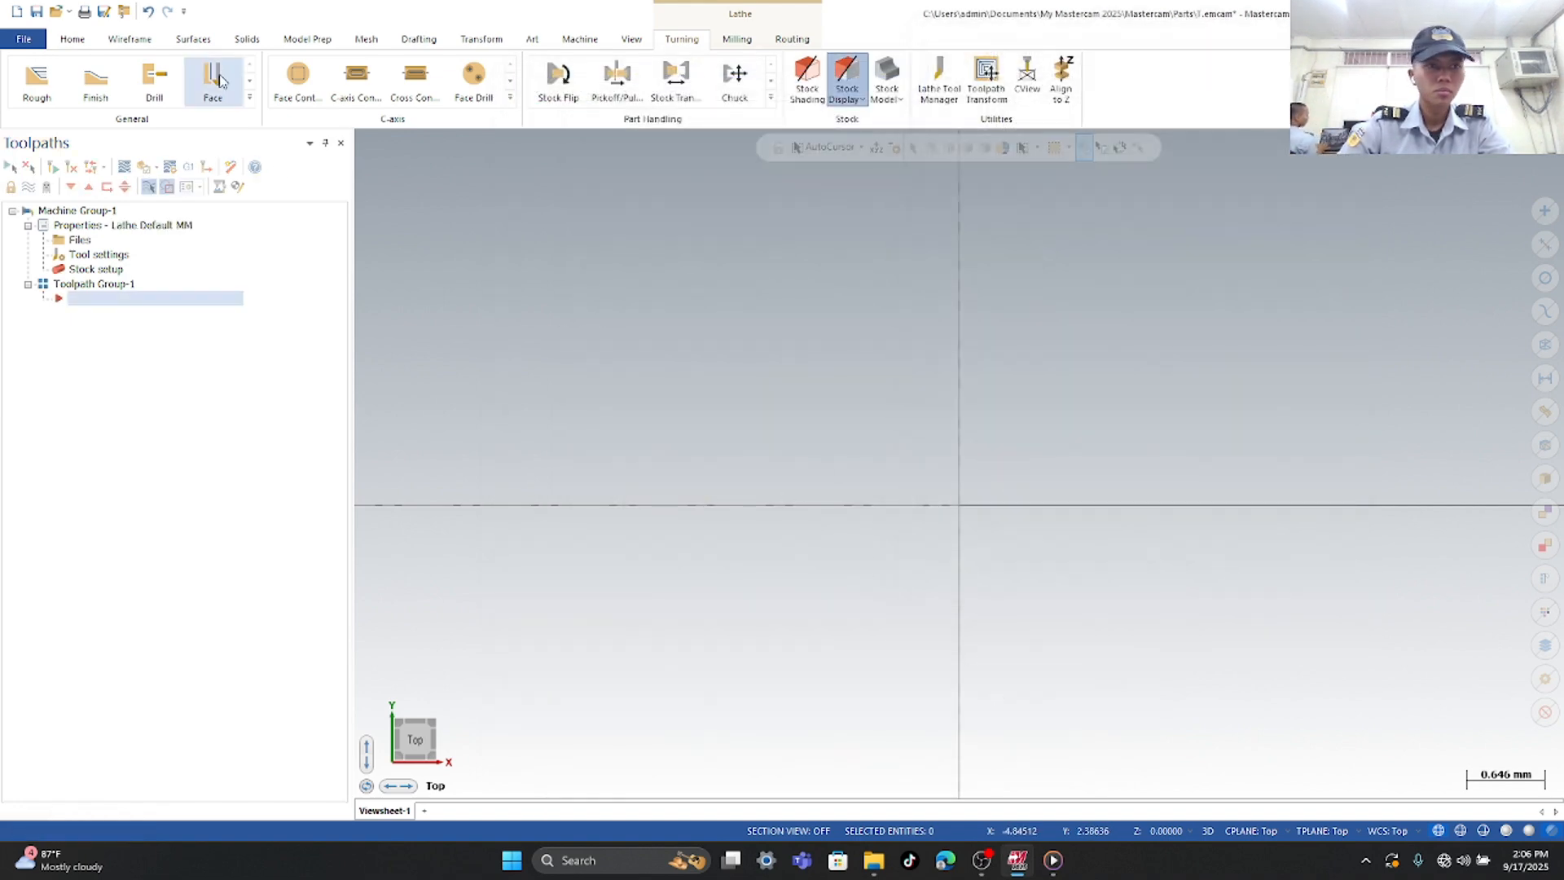
- Draw a 12 mm line with Line Endpoints from the origin vertically upward at 90 degrees
click(129, 39)
click(117, 82)
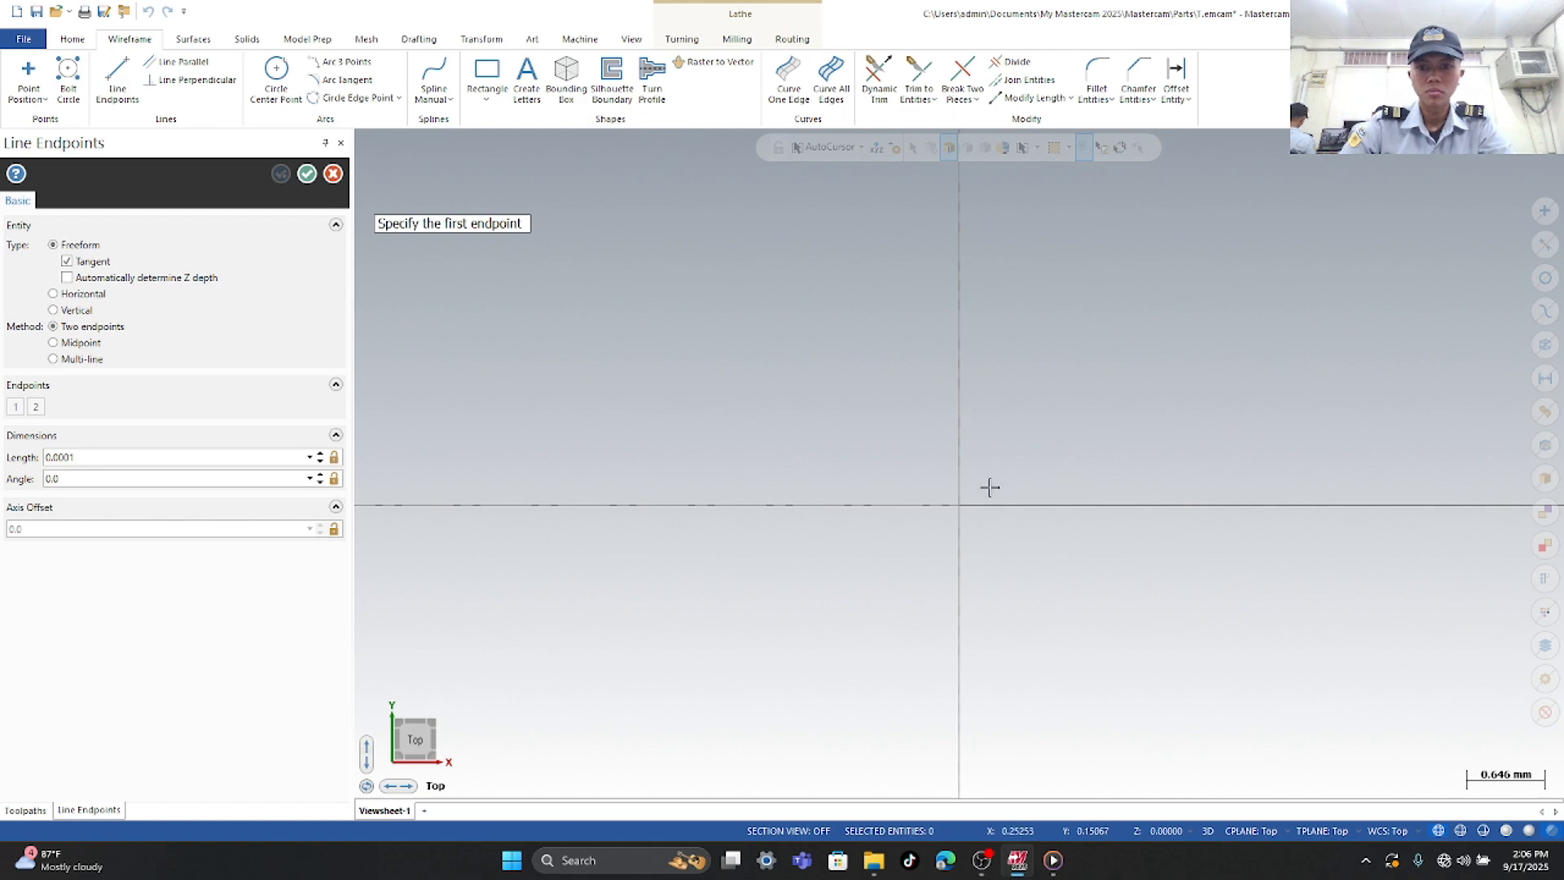
click(959, 505)
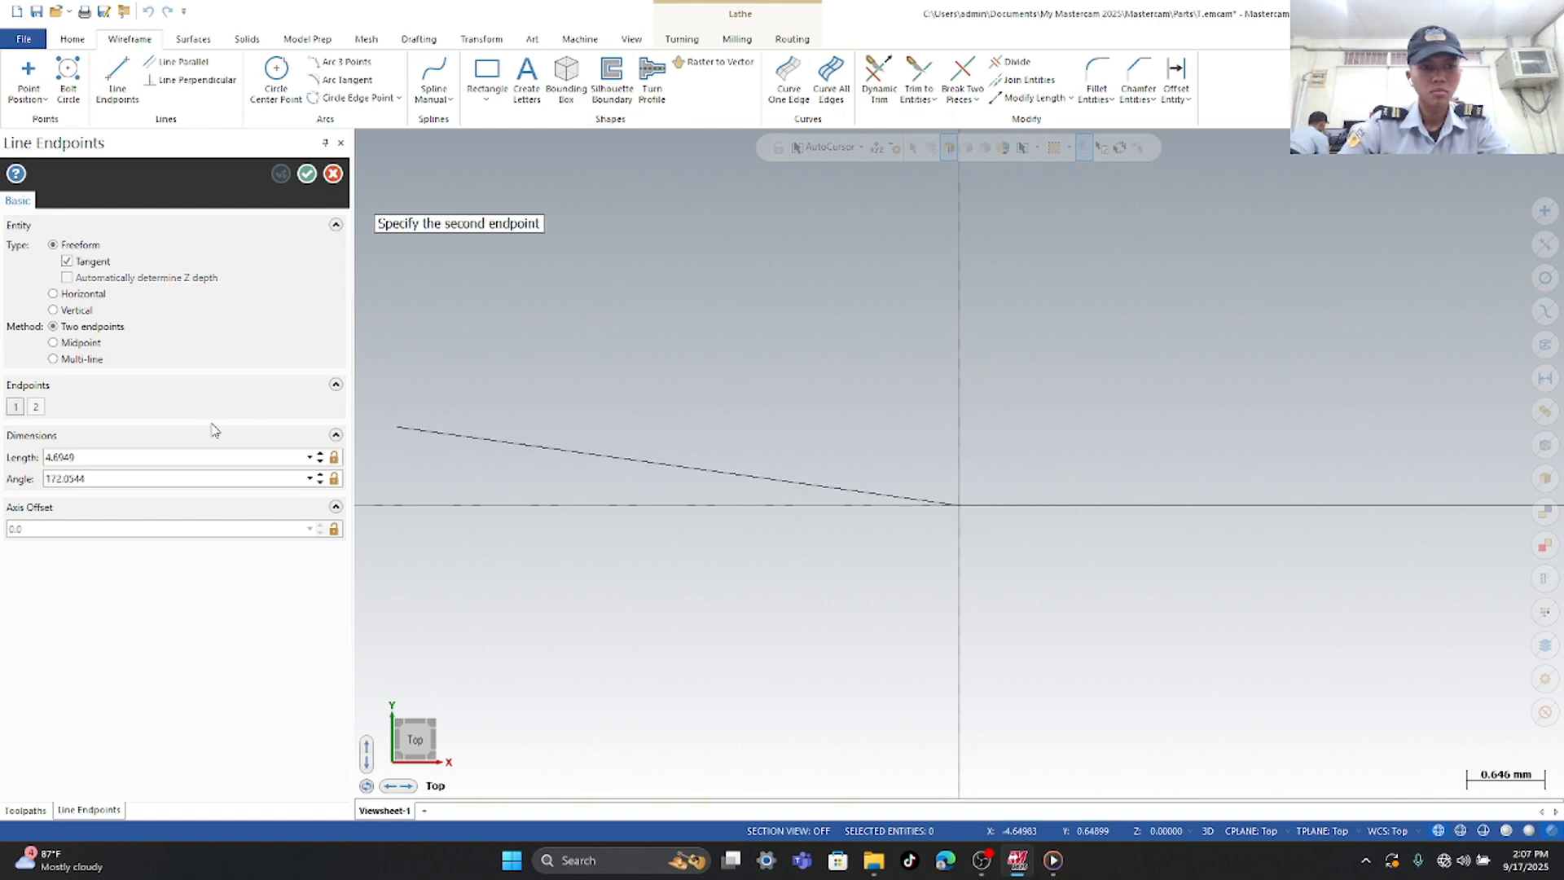
double_click(161, 457)
text(12)
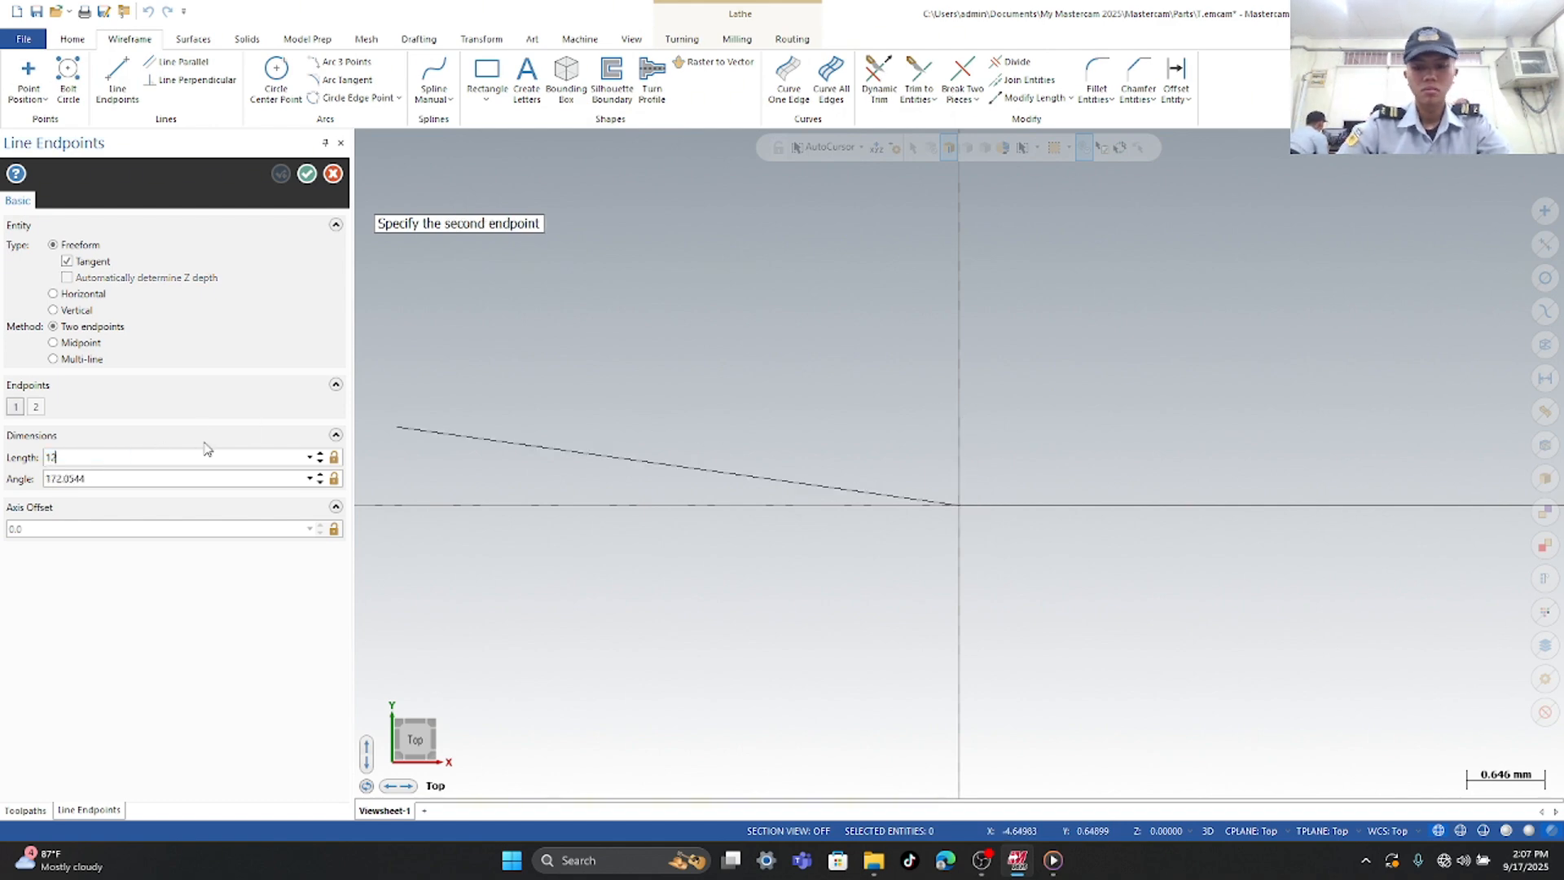
key(Return)
scroll(974, 401, down, 3)
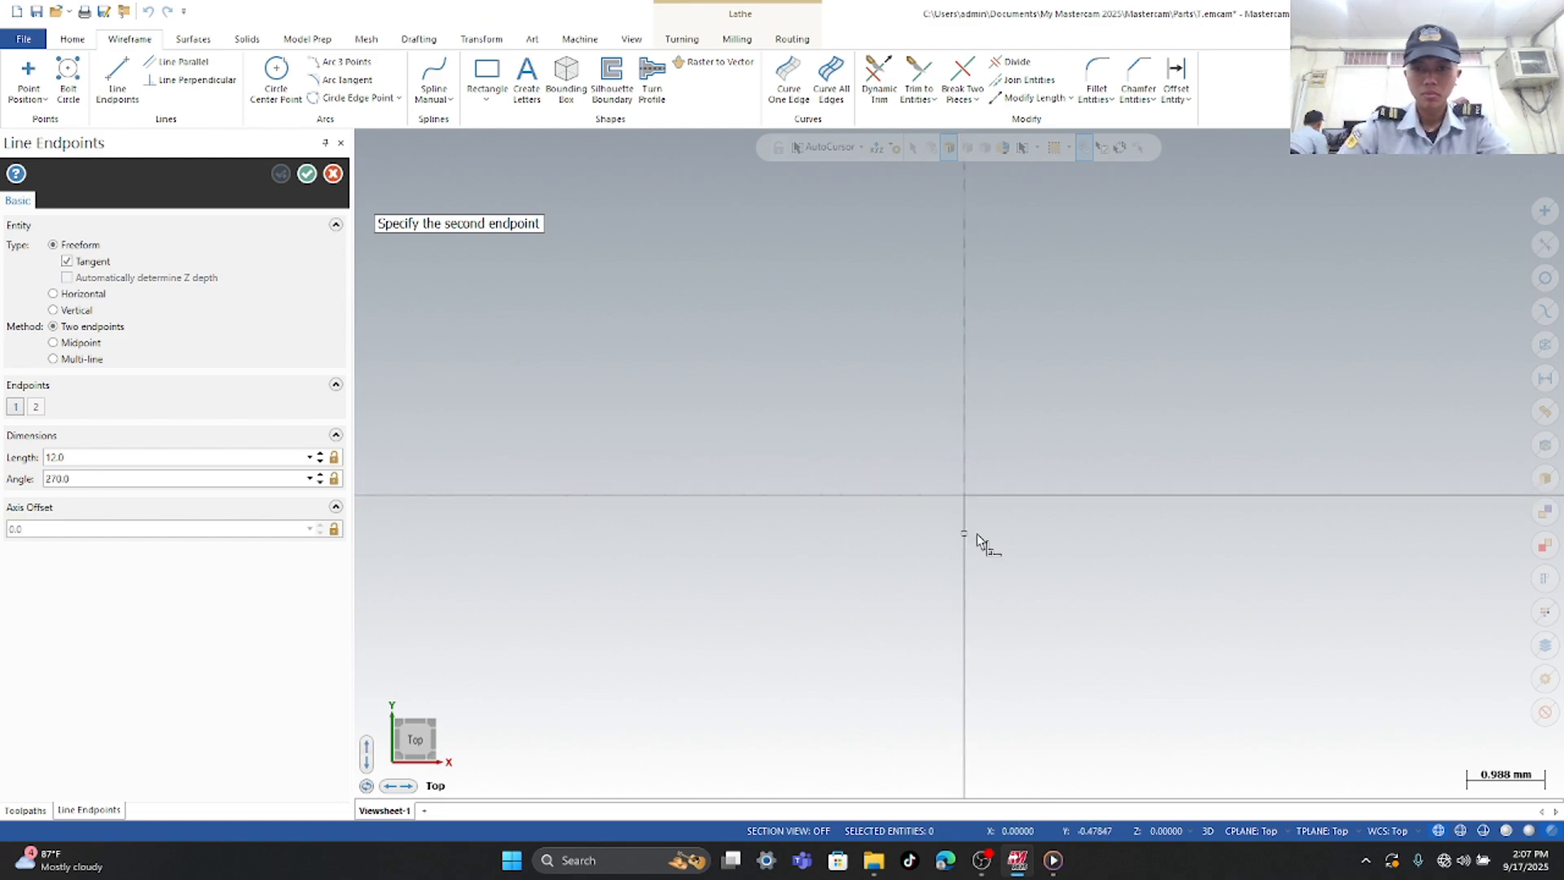
scroll(980, 541, down, 10)
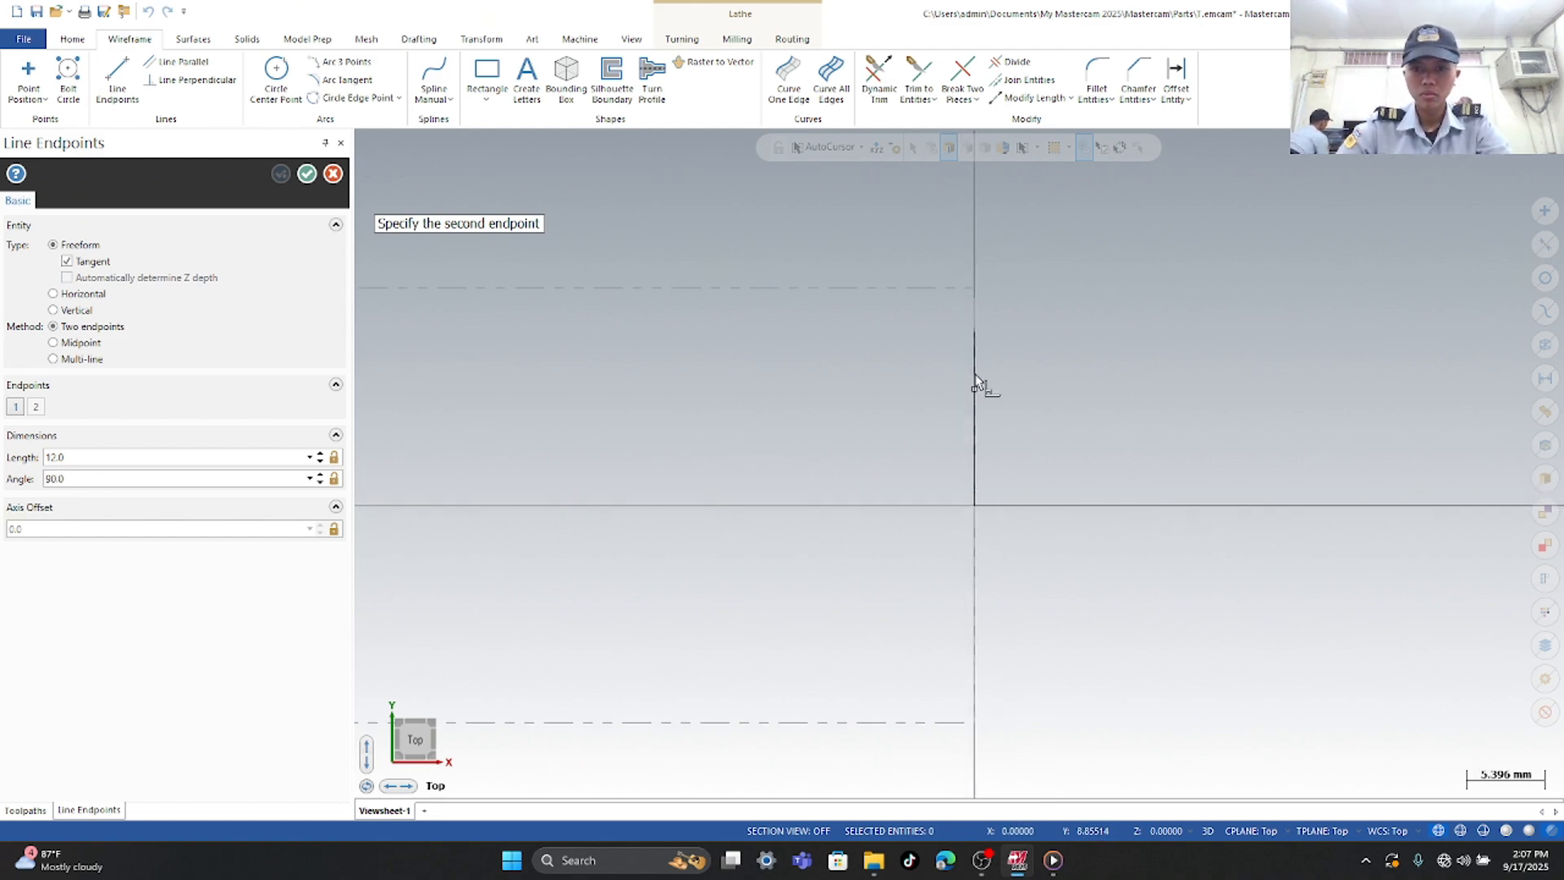
click(975, 339)
- Draw a 60 mm horizontal line from the top of the 12 mm line toward negative X at 180 degrees
click(975, 330)
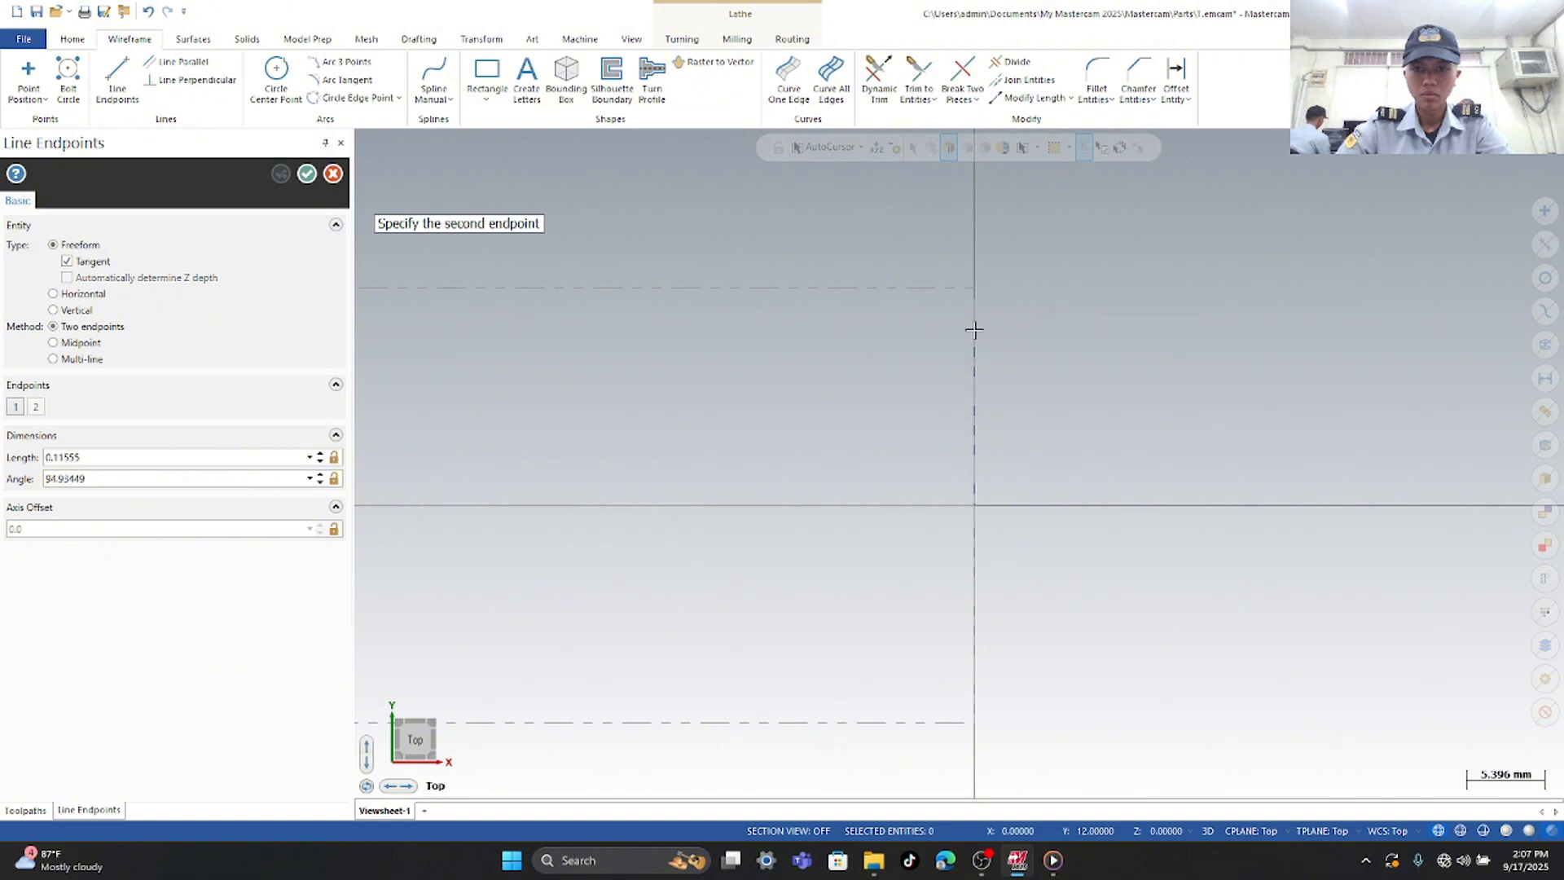
click(221, 452)
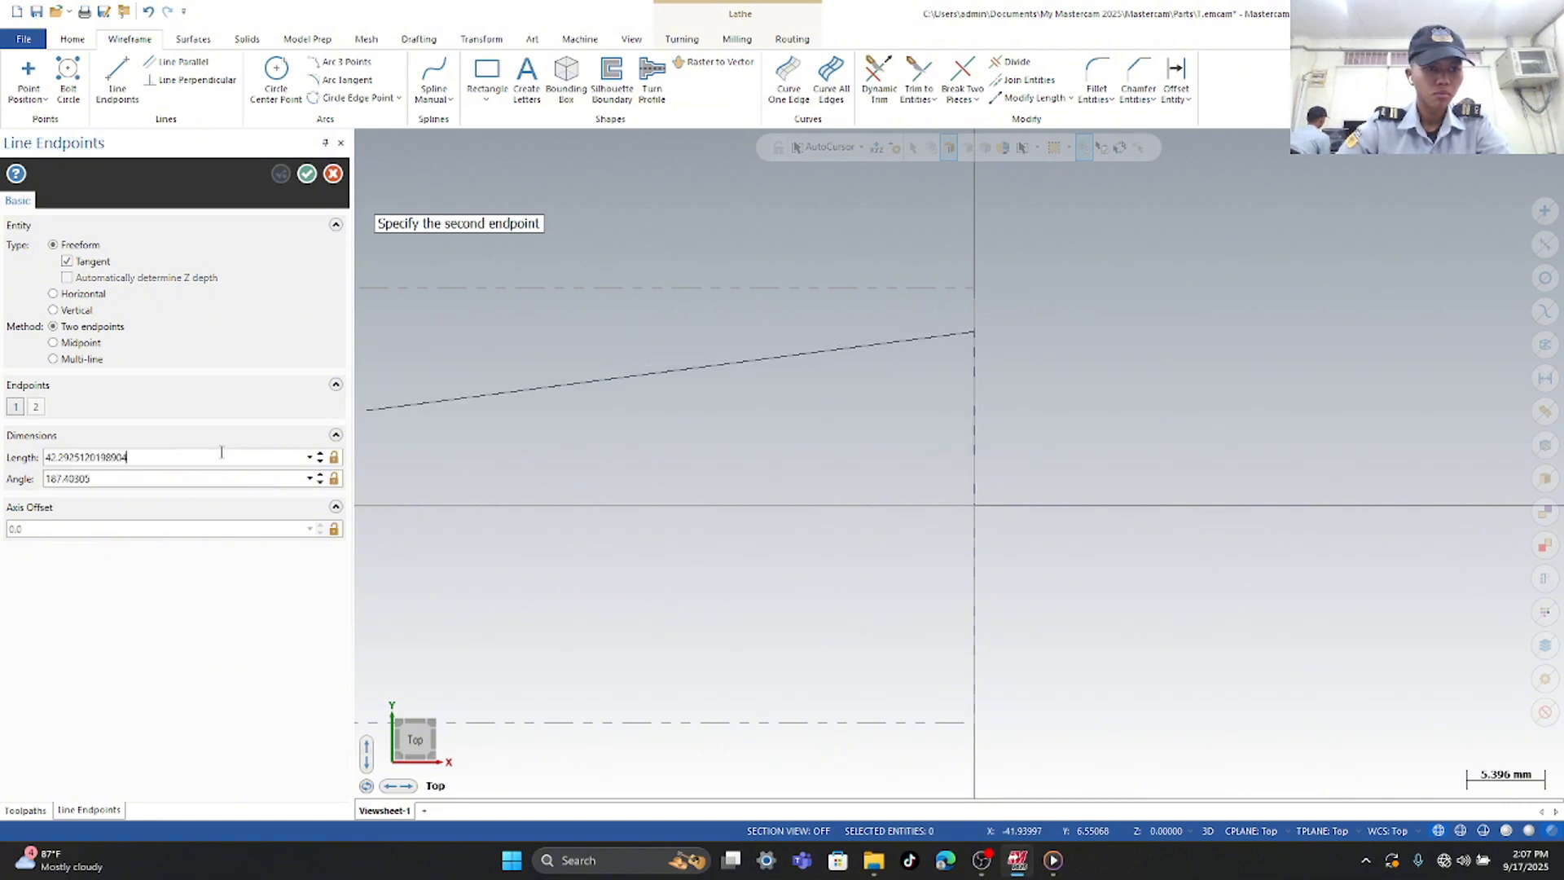
drag(220, 452, 4, 447)
text(6)
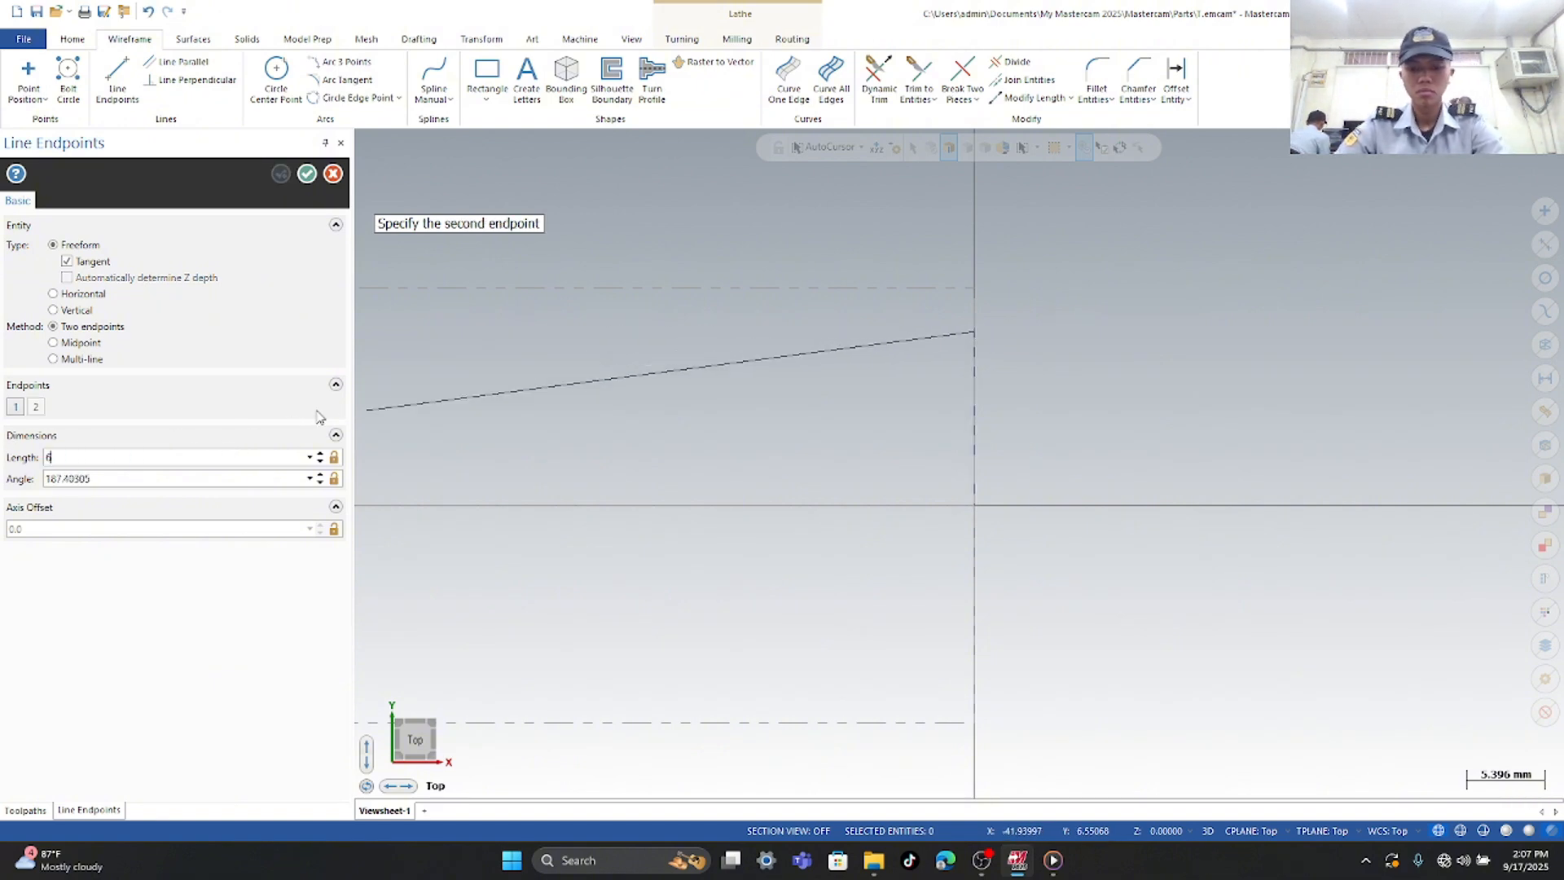
text(0)
key(Return)
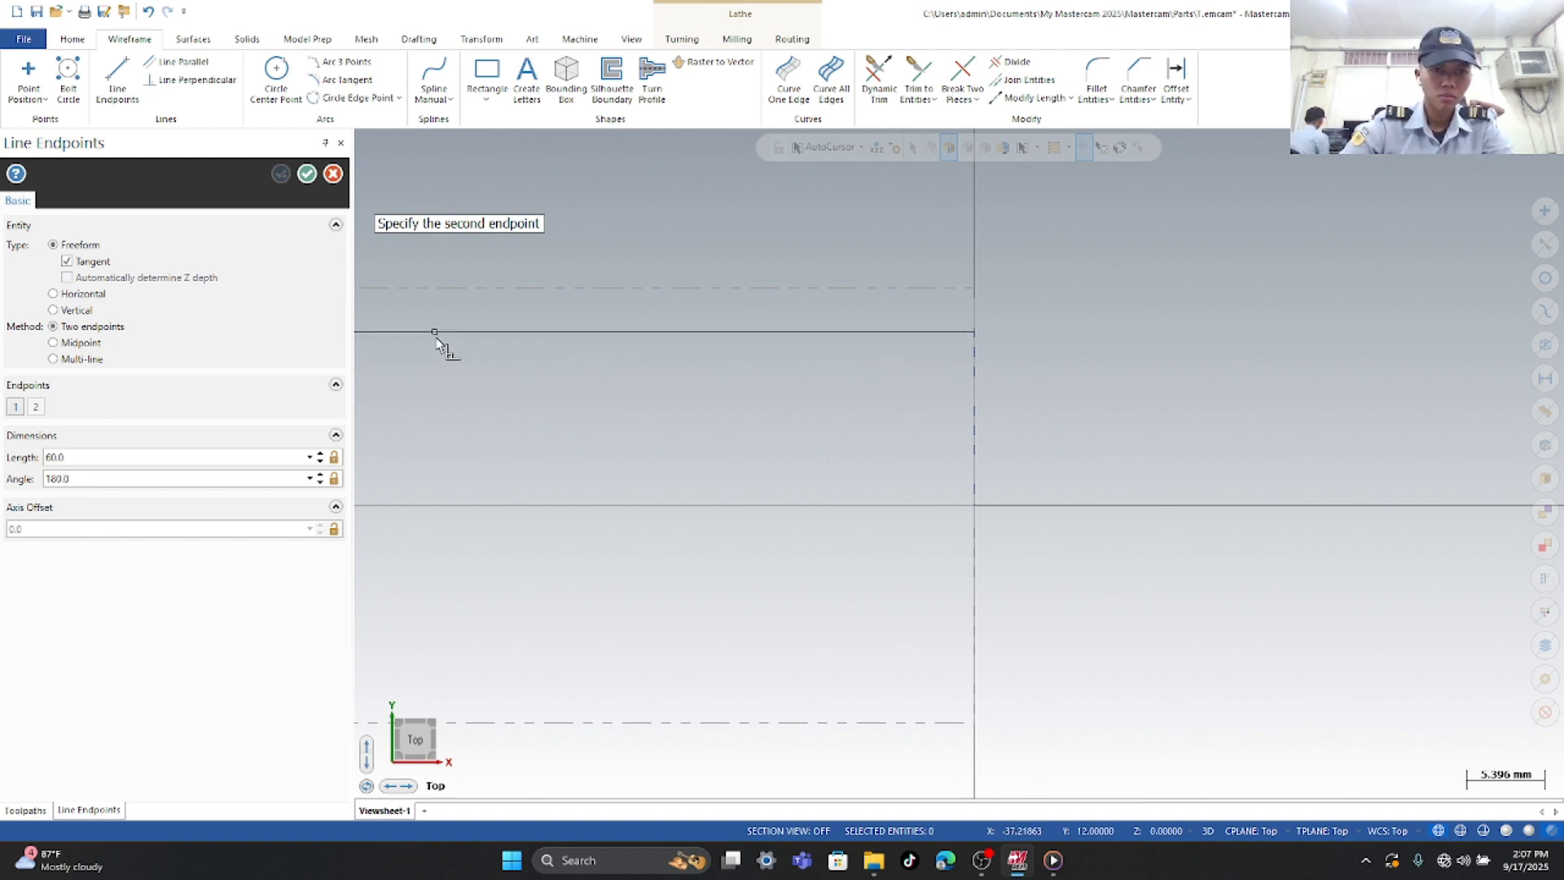
click(436, 342)
- Draw a 3 mm line vertically downward from the left end of the 60 mm line
scroll(920, 409, down, 3)
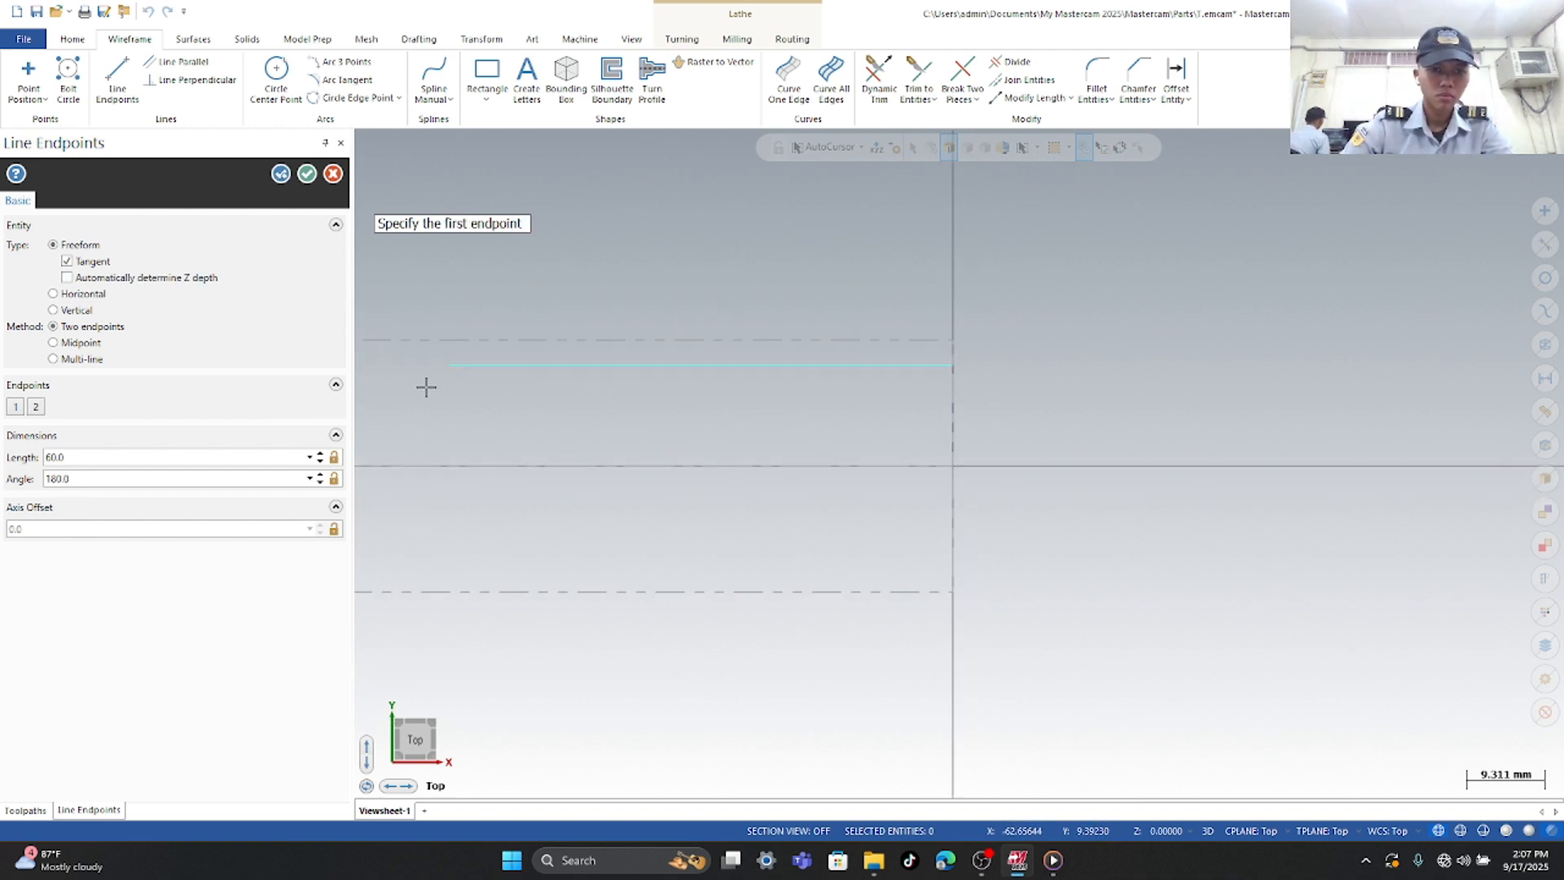
scroll(416, 376, up, 1)
scroll(1040, 387, down, 2)
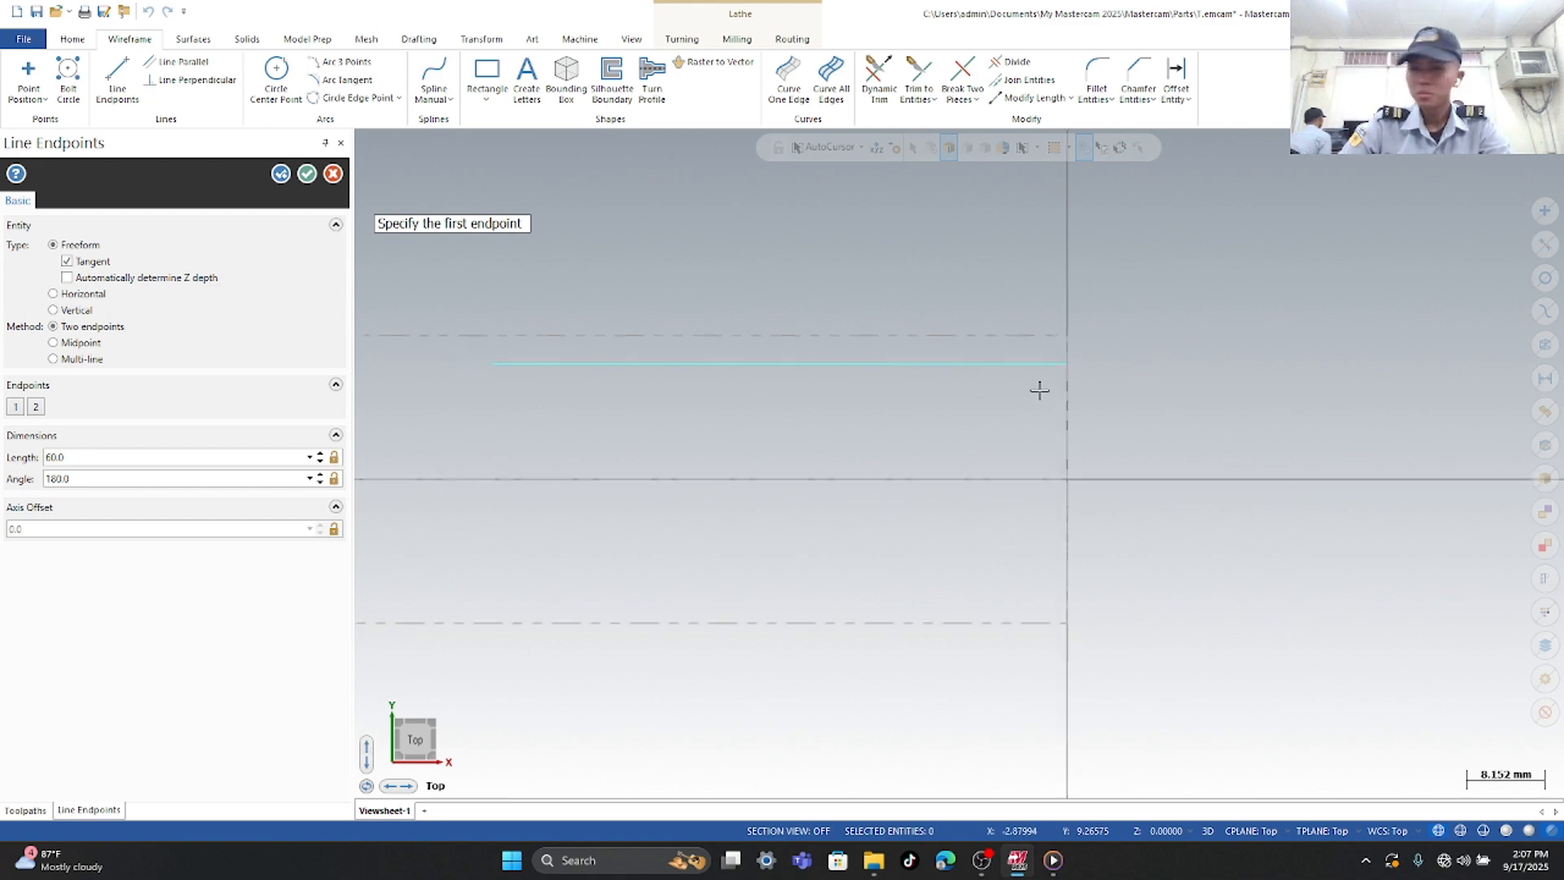
scroll(609, 376, up, 3)
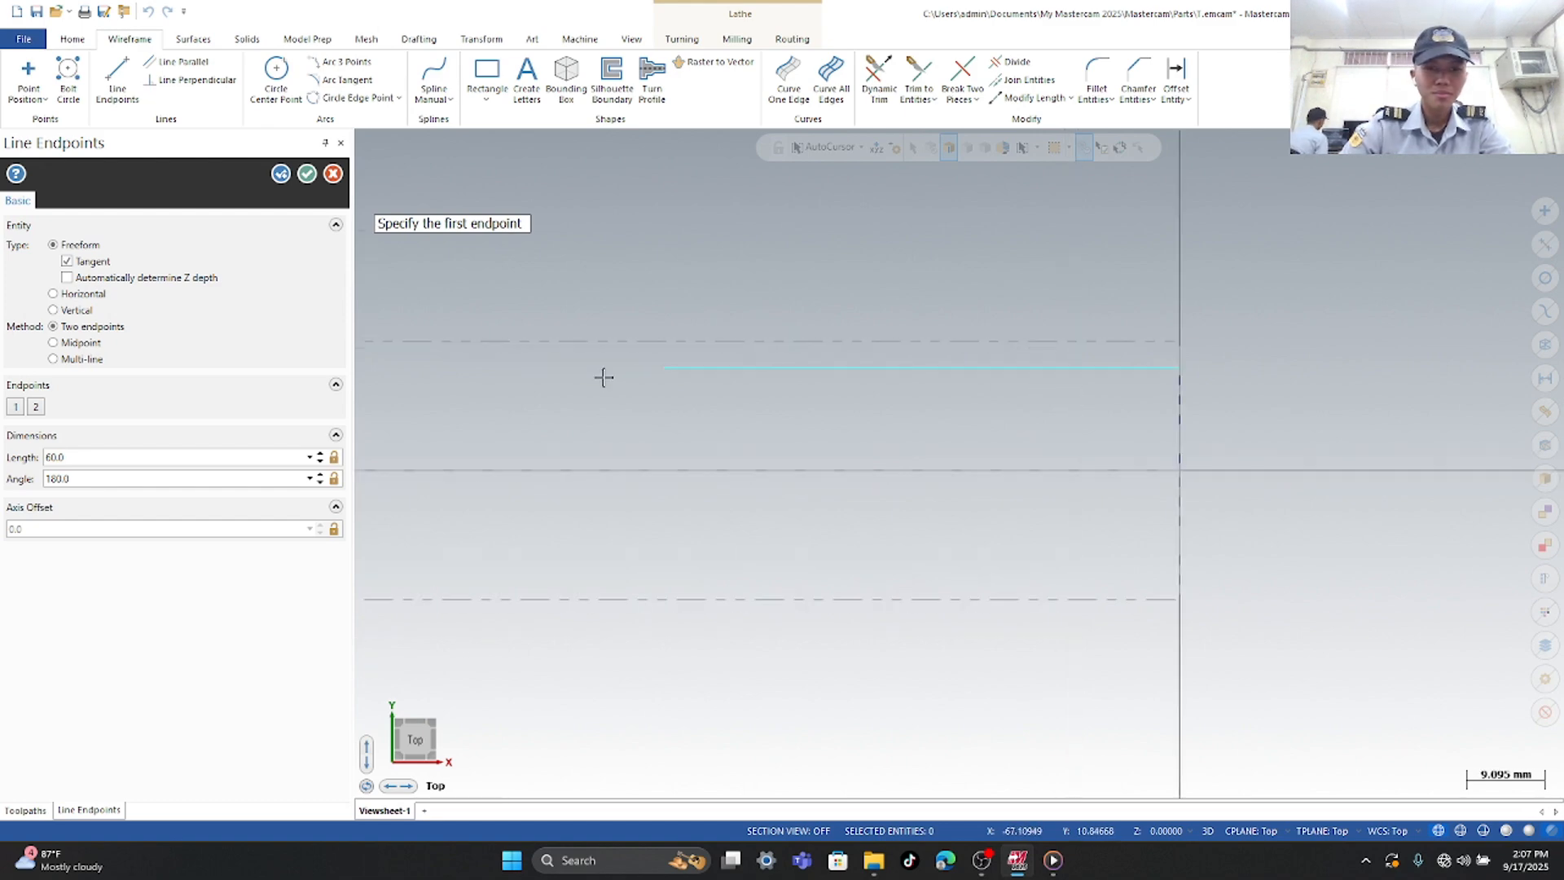
click(680, 372)
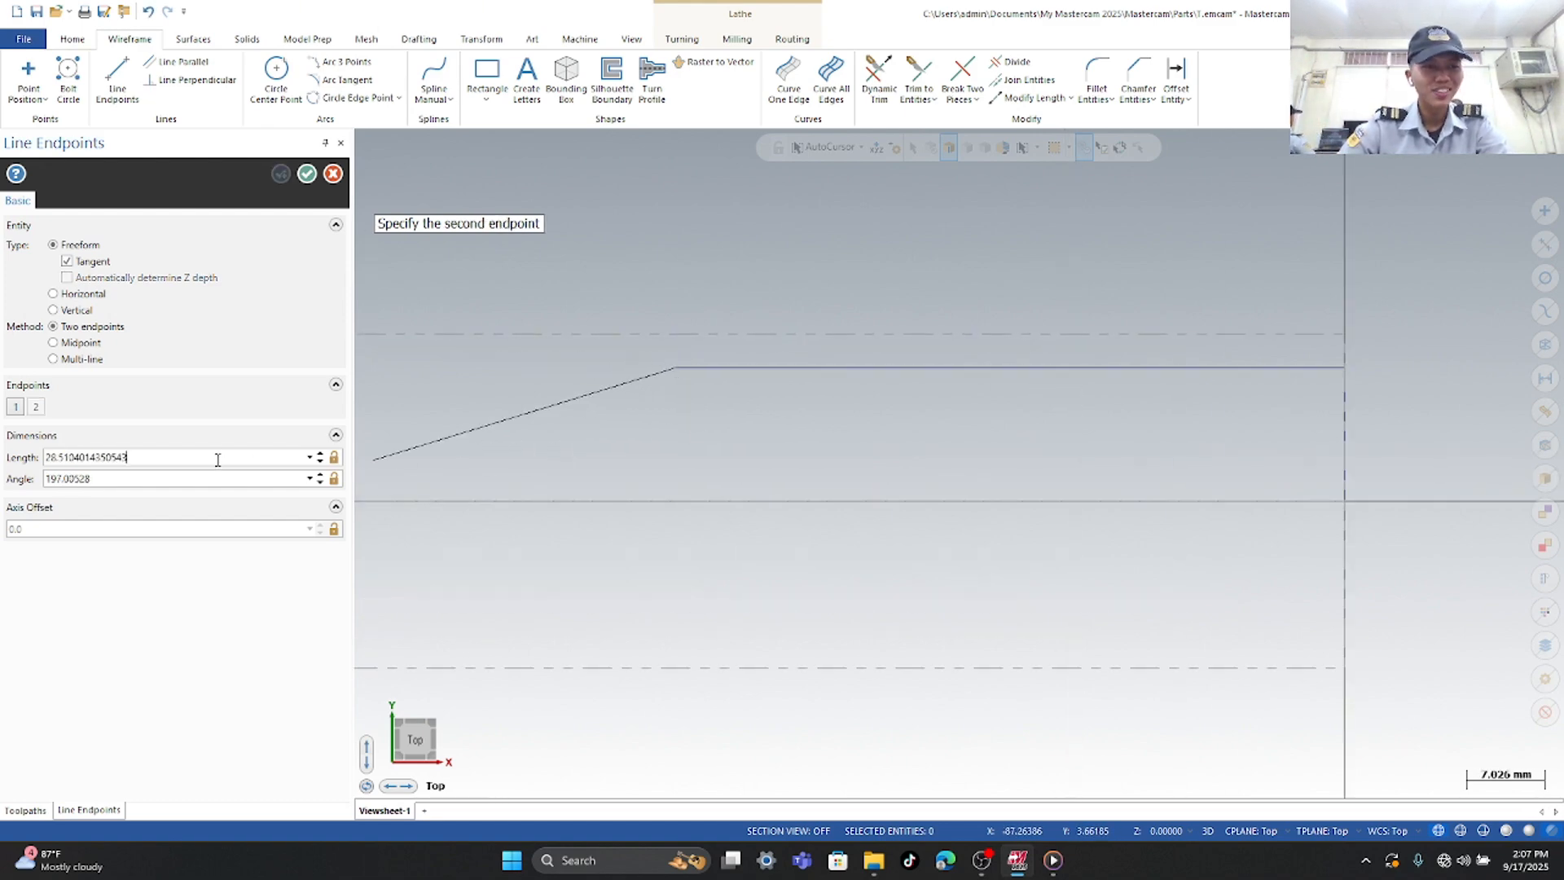
drag(217, 457, 7, 455)
text(3)
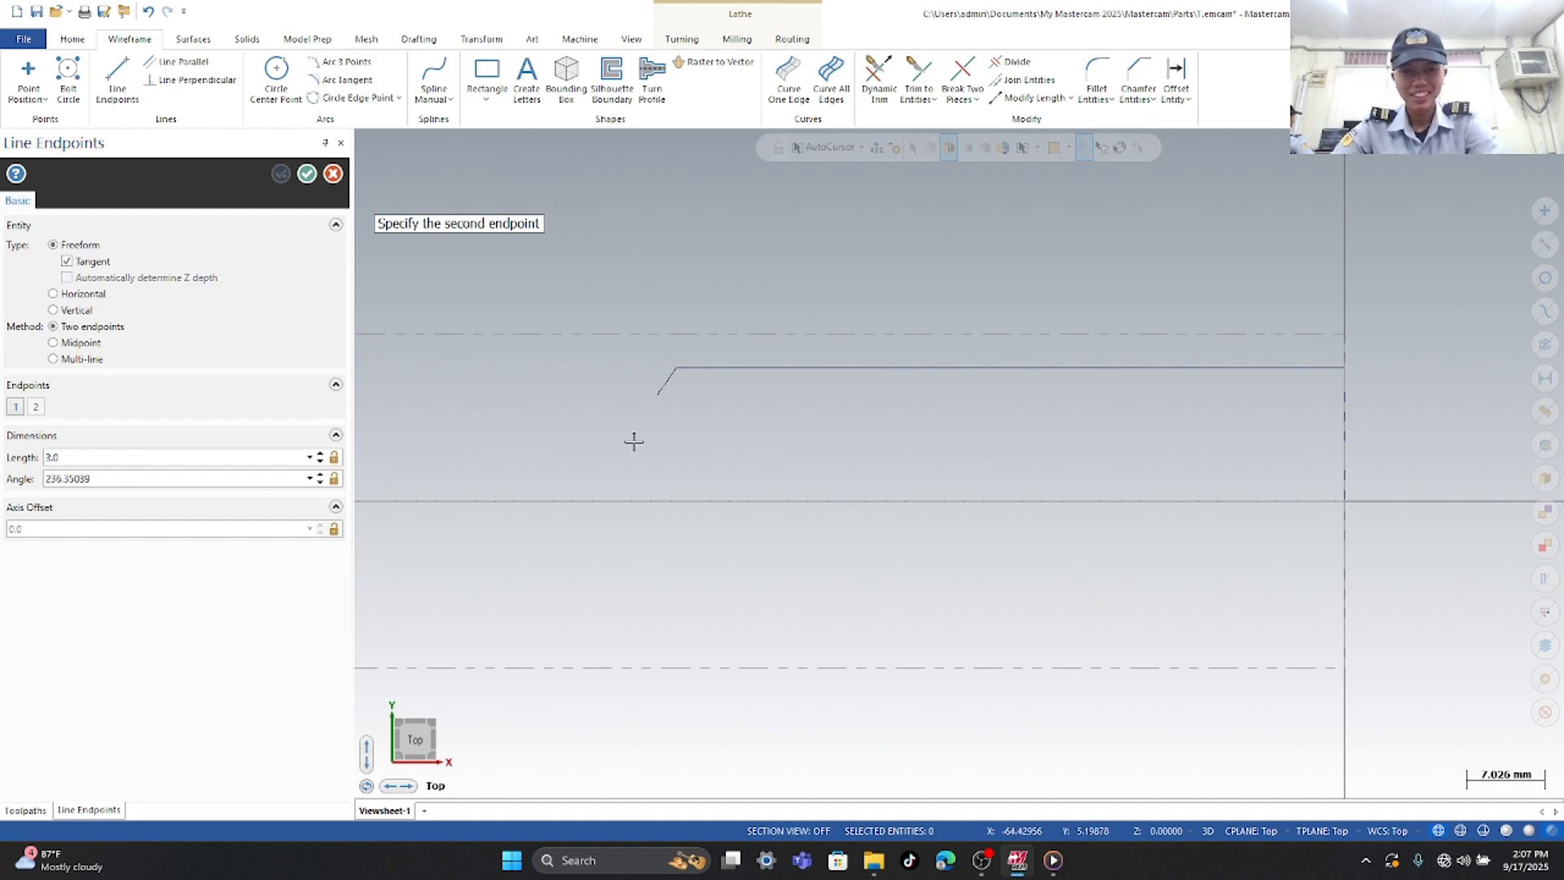
click(677, 430)
- Draw a 10 mm horizontal line from the lower end of the 3 mm line toward negative X at 180 degrees
click(678, 404)
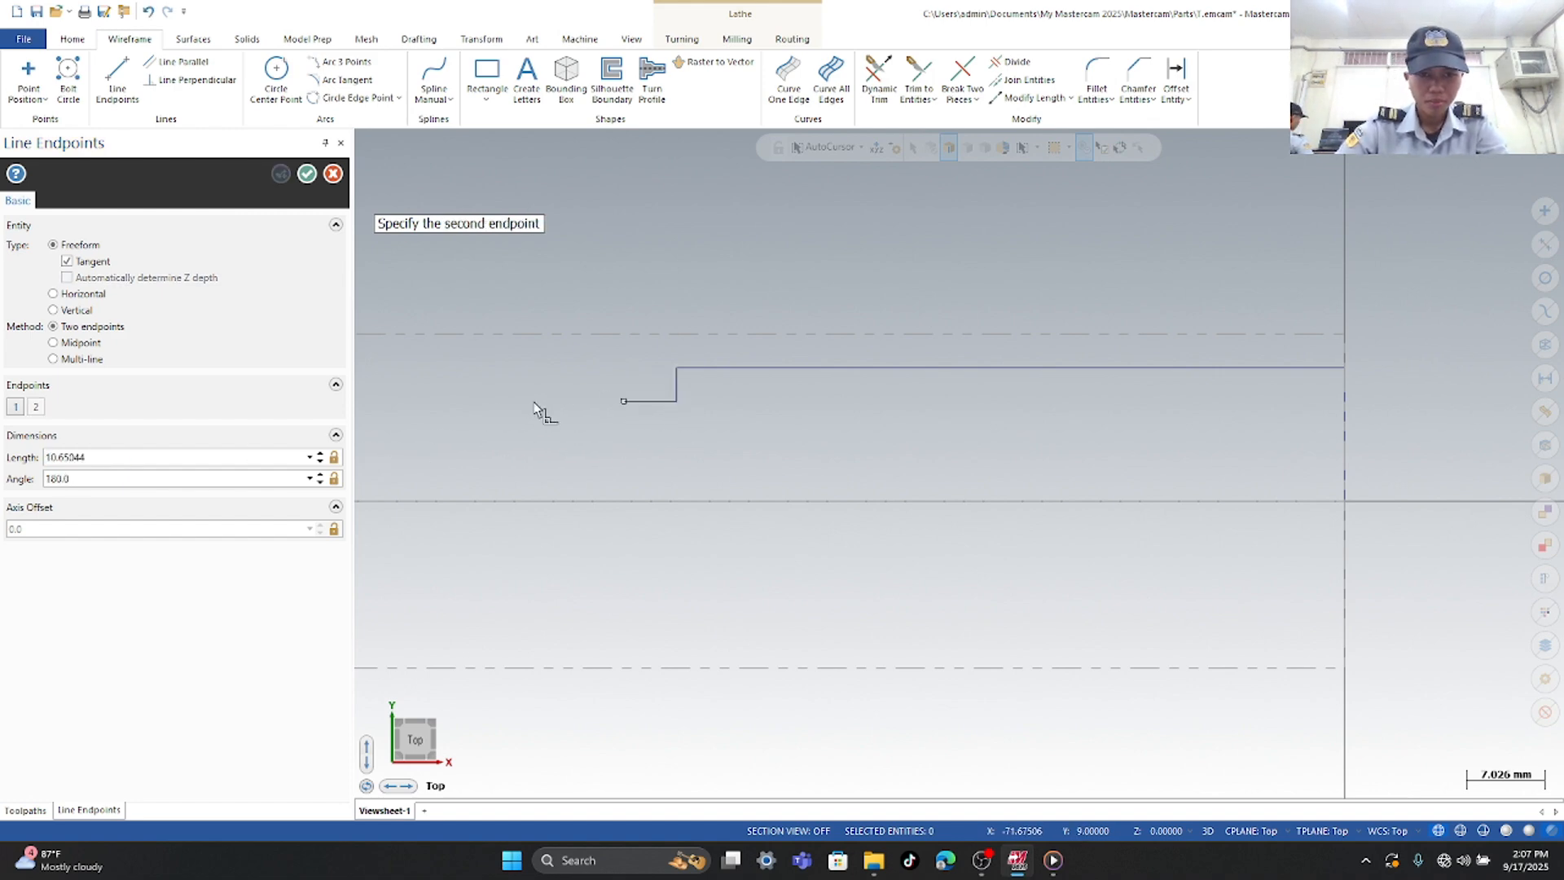
drag(204, 457, 7, 461)
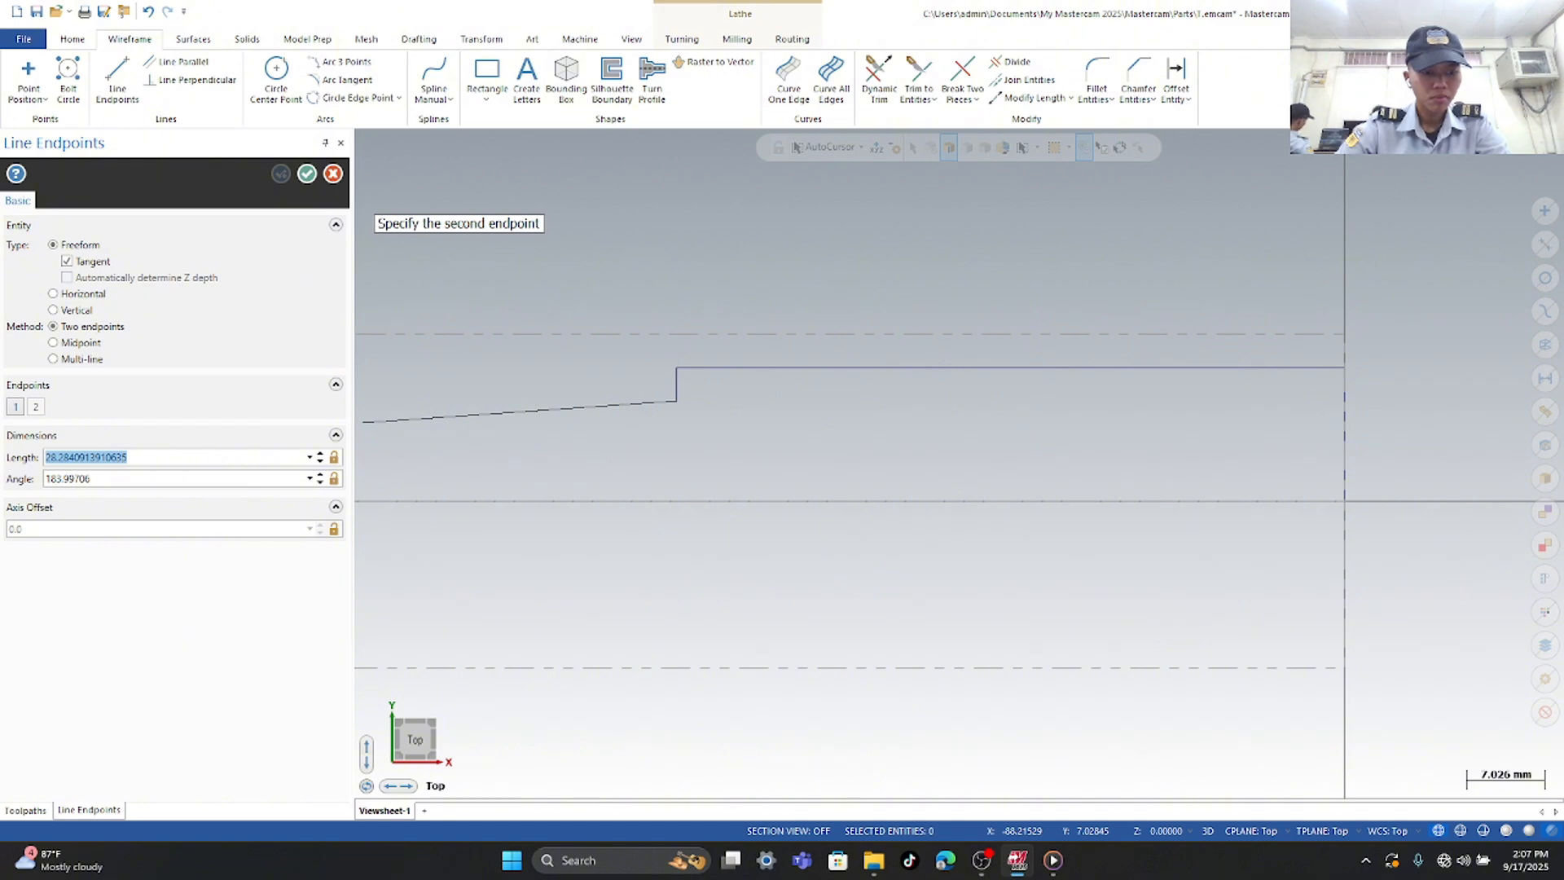
text(10.0)
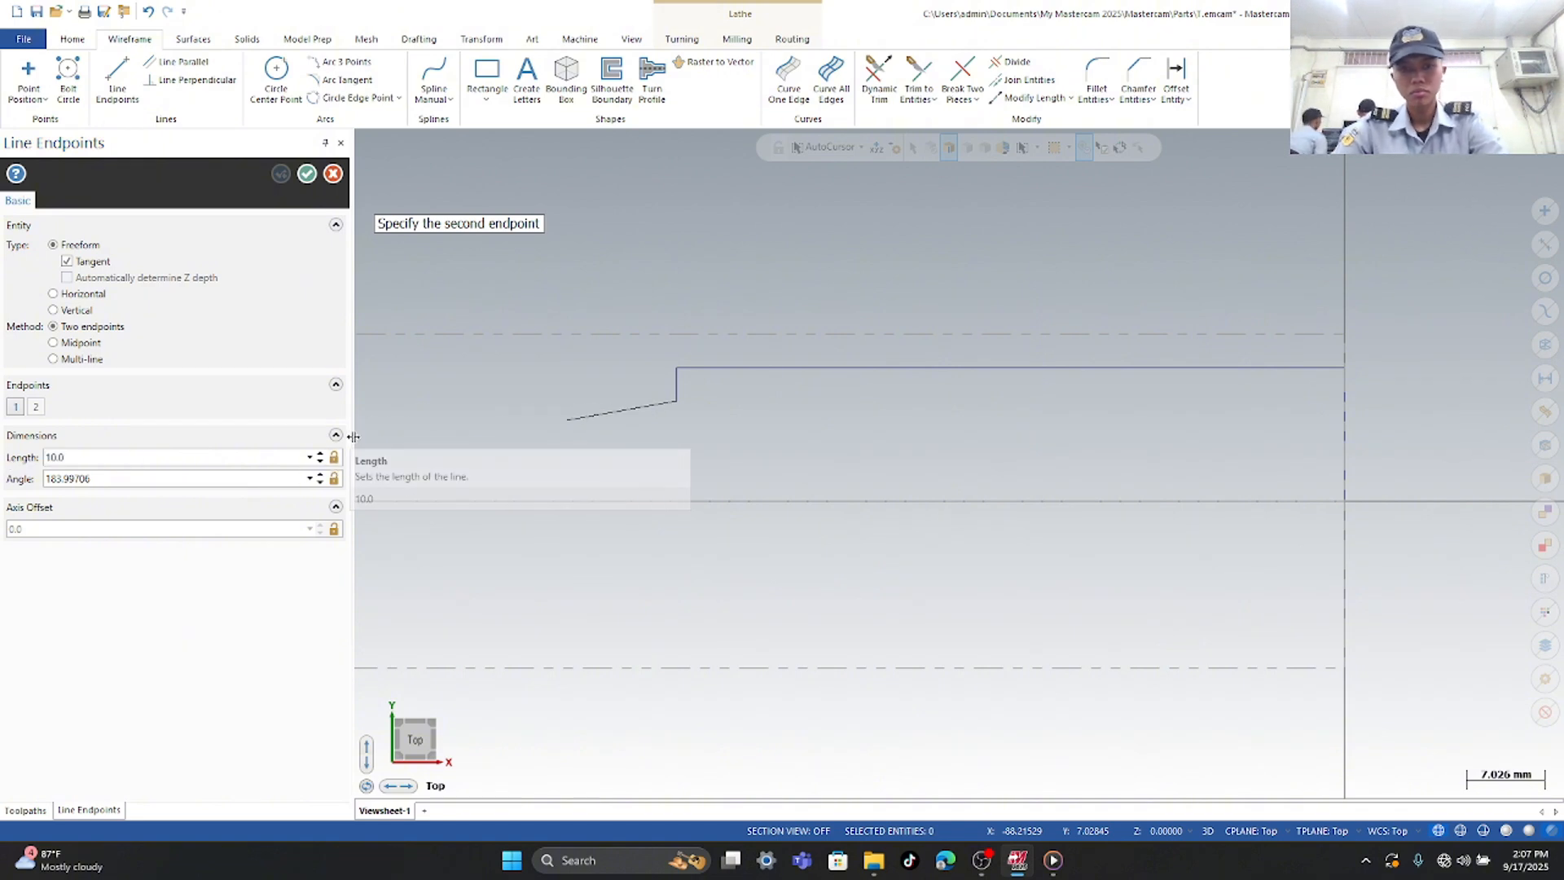
click(481, 399)
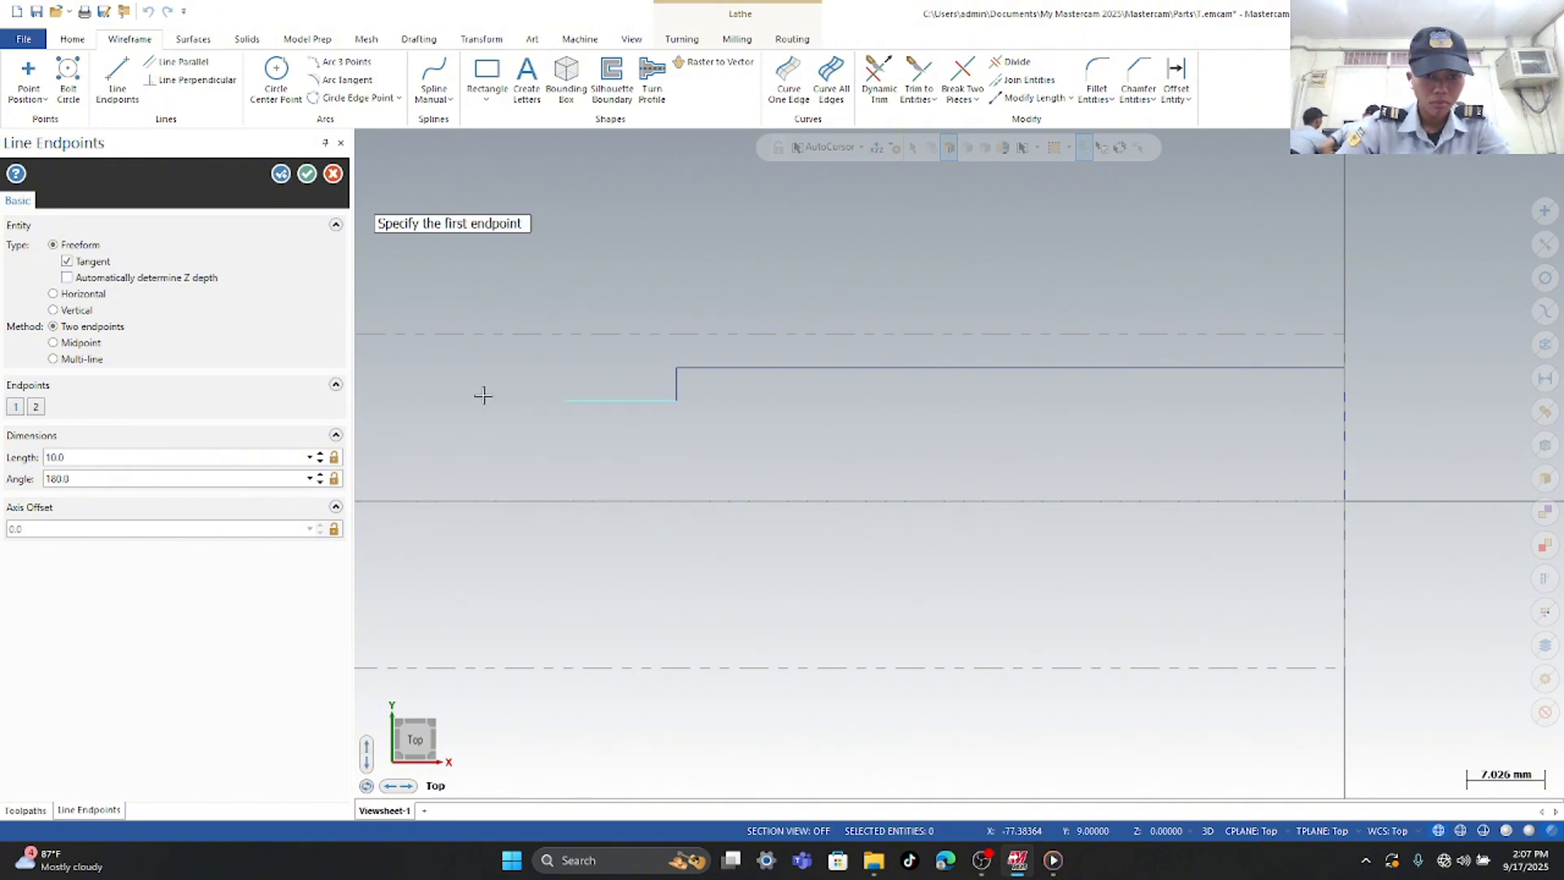
- Draw a 3 mm vertical line upward at 90 degrees from the left end of the 10 mm groove floor line
click(563, 401)
double_click(152, 466)
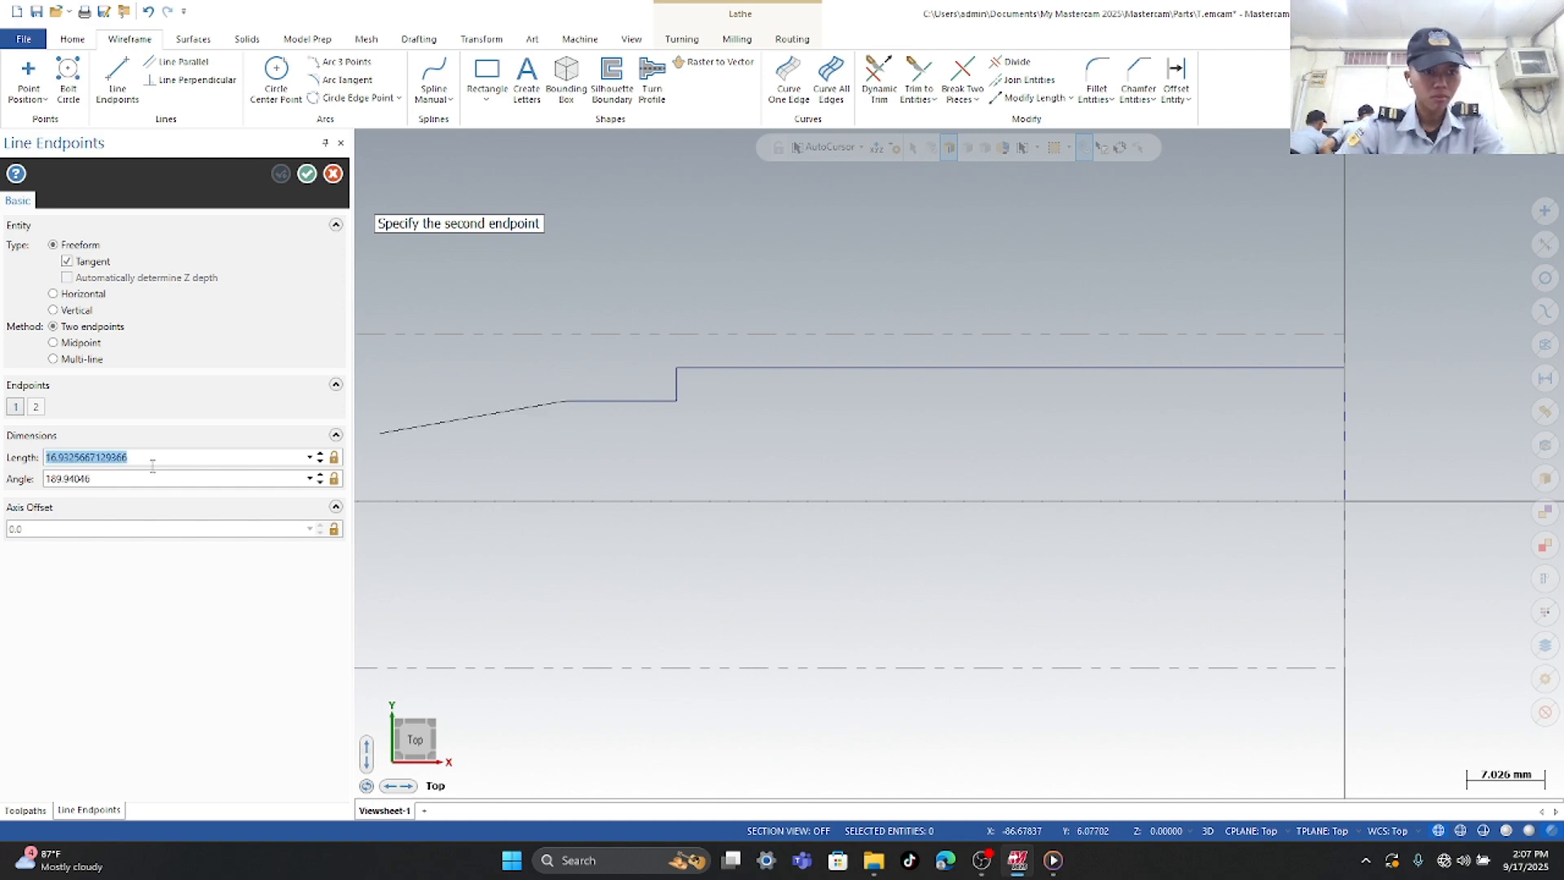
text(3)
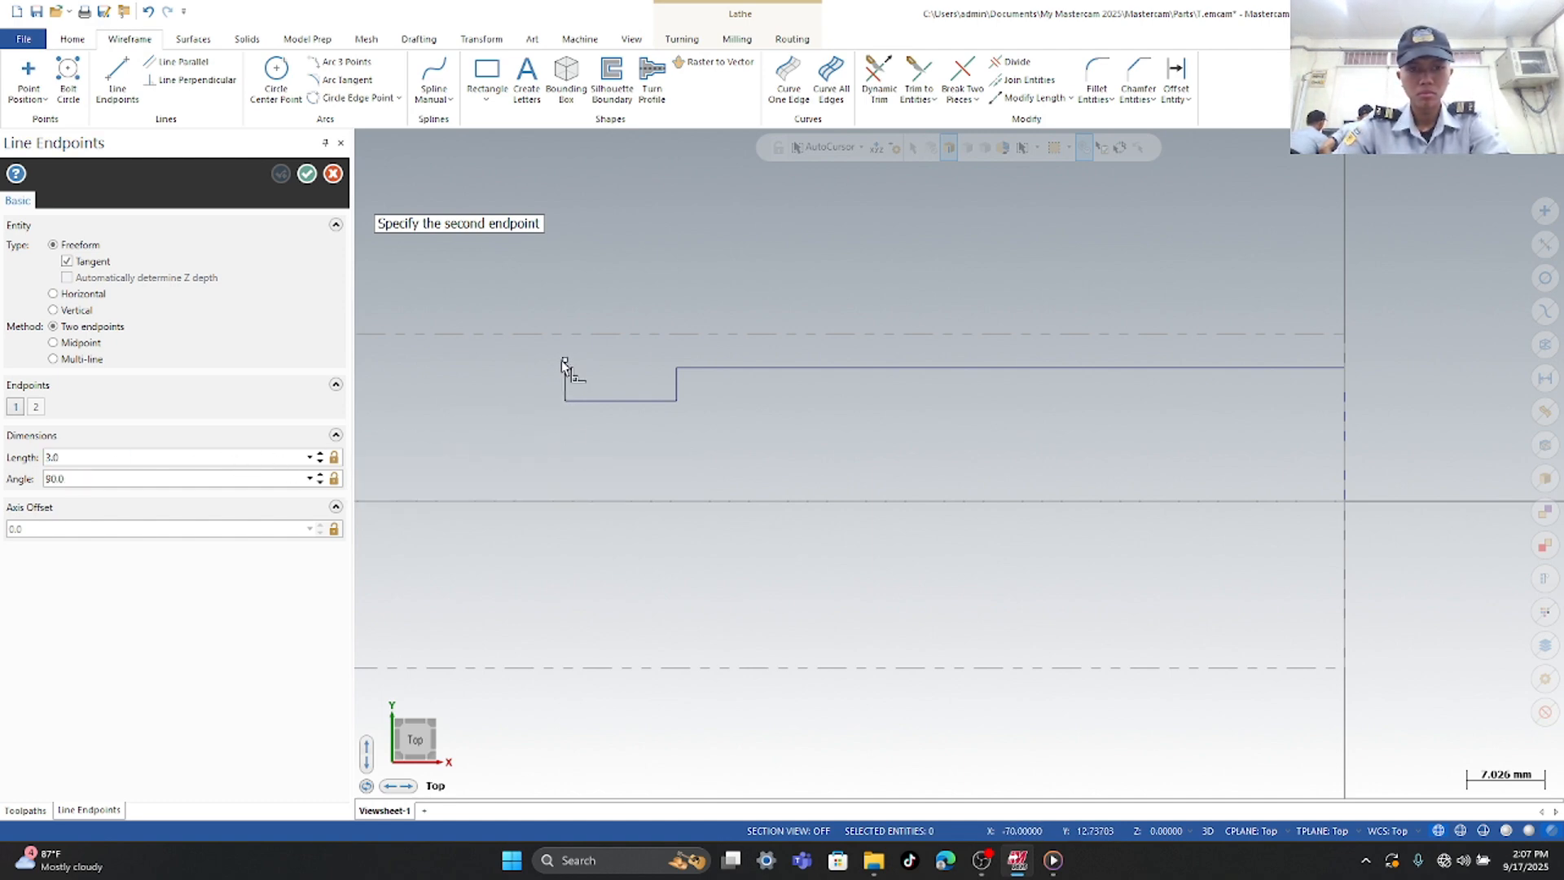
click(564, 366)
- Draw a 10 mm horizontal line toward negative X at 180 degrees from the top of the groove's left wall
click(564, 369)
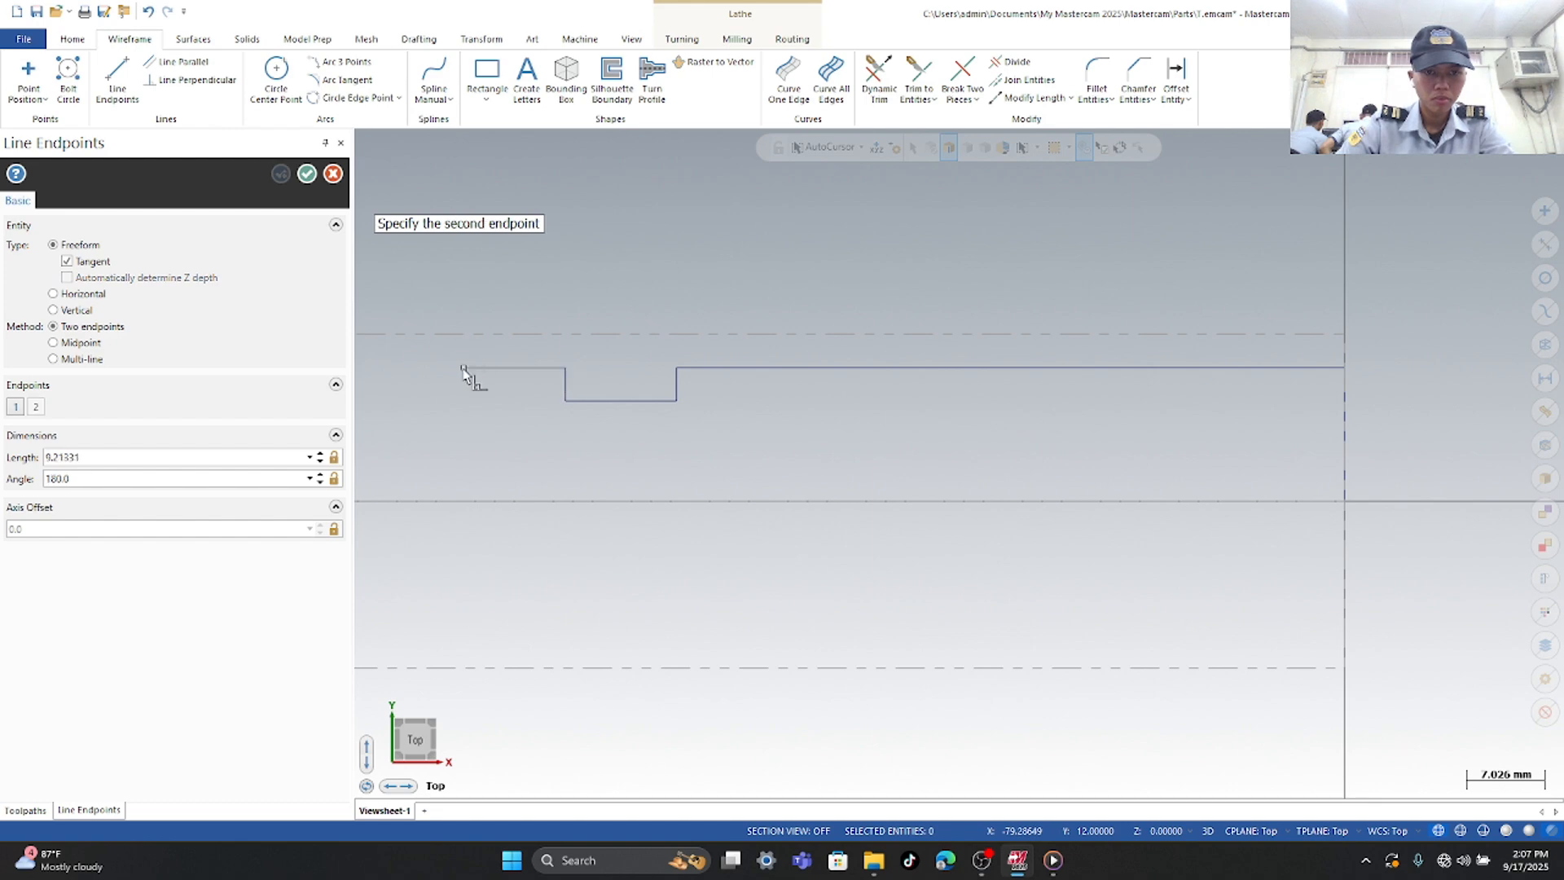
drag(92, 454, 45, 456)
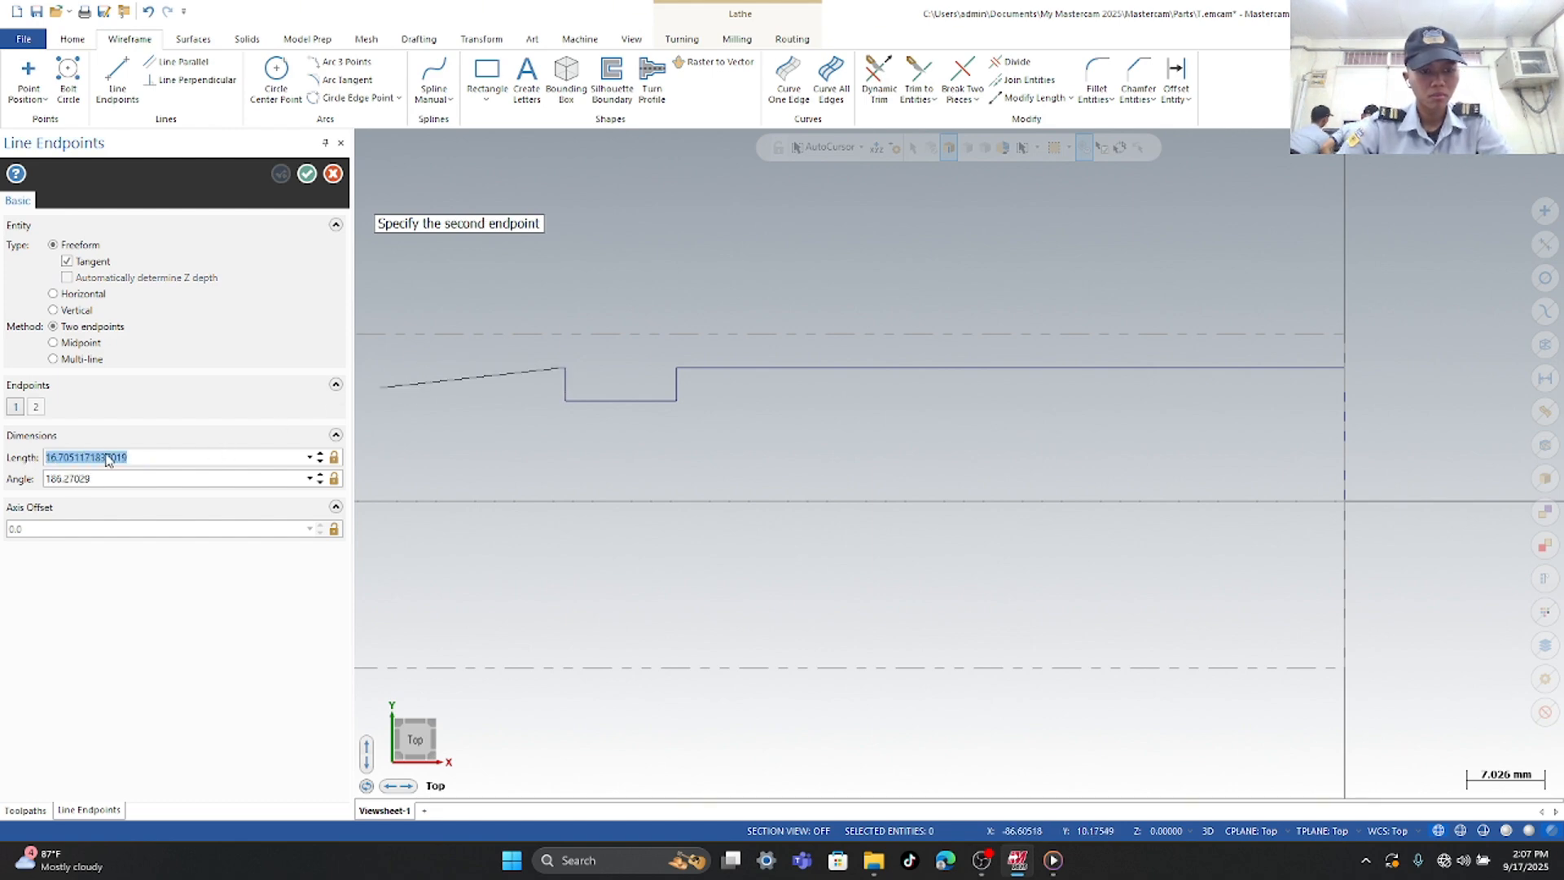
text(10)
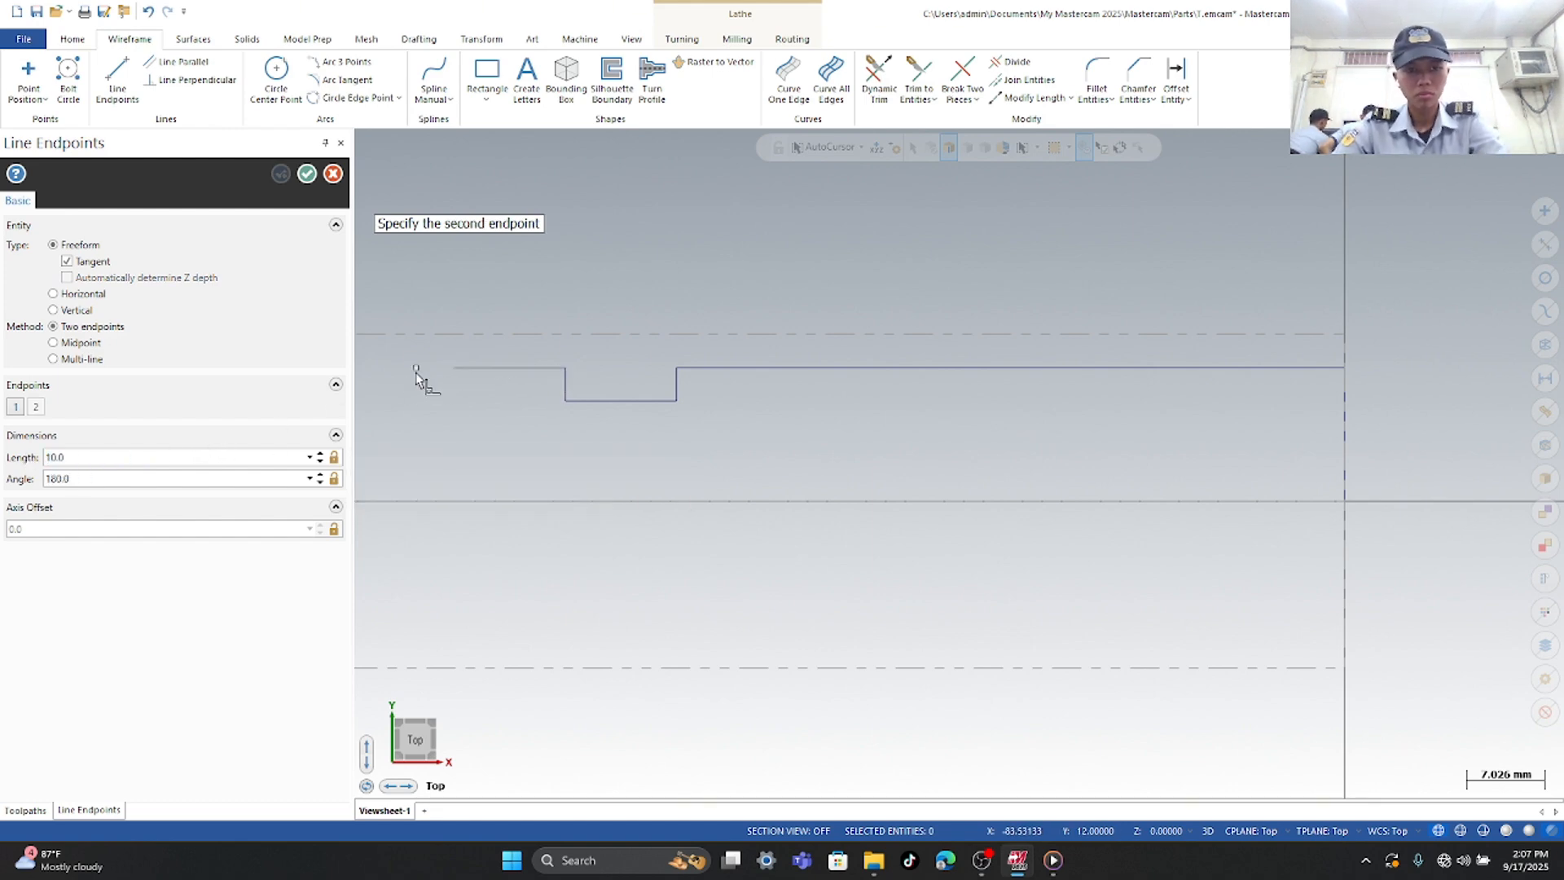
click(433, 364)
- Draw a 3 mm vertical line upward at 90 degrees from the profile's left end to finish the line profile
click(453, 368)
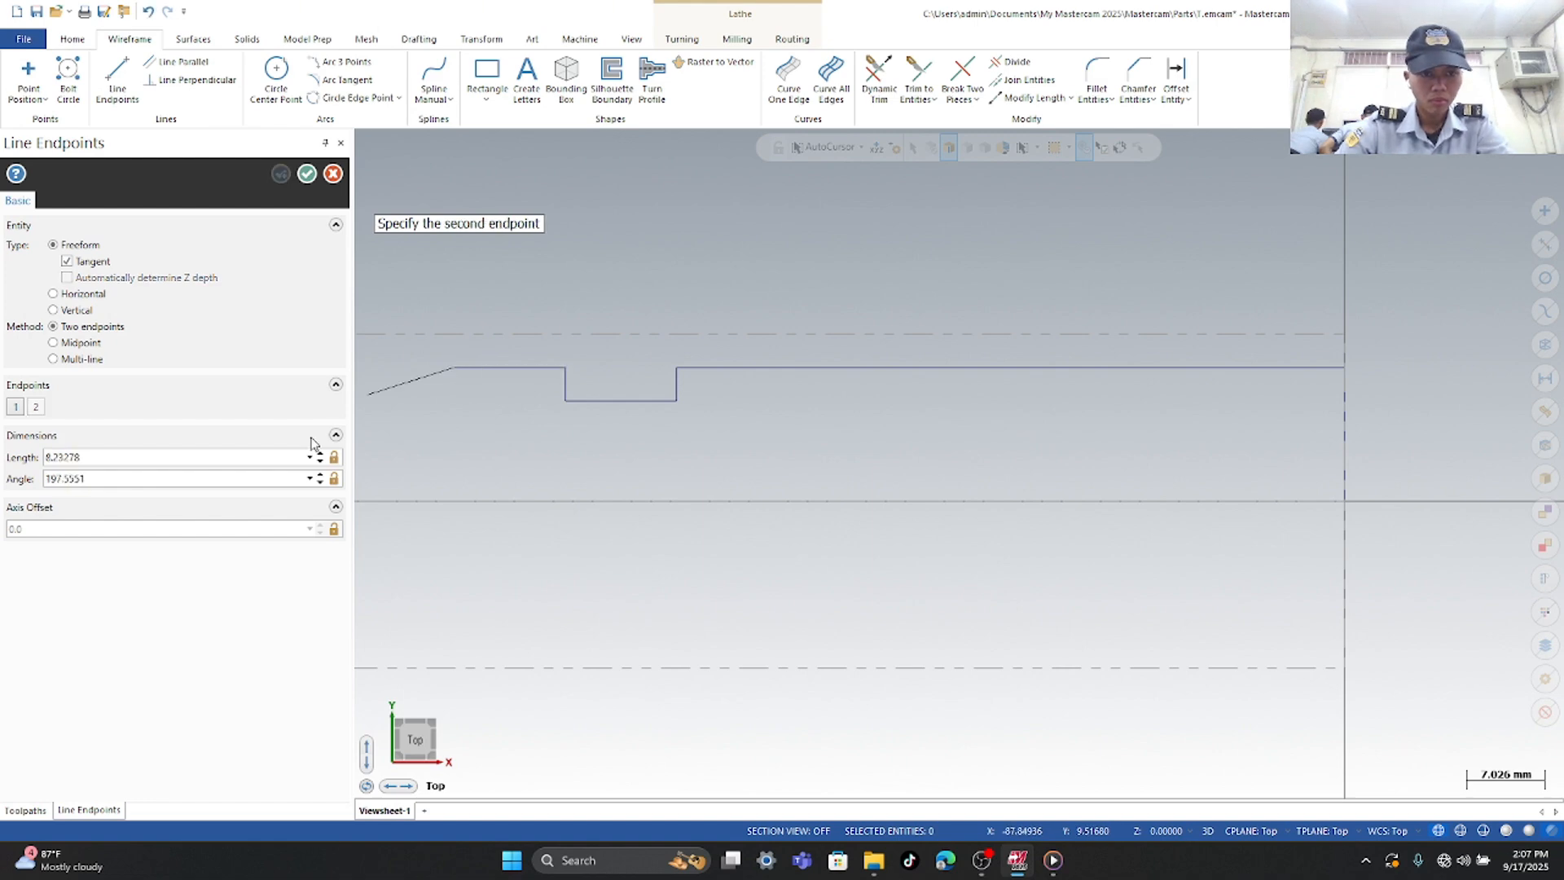
drag(265, 454, 33, 463)
text(3)
key(Return)
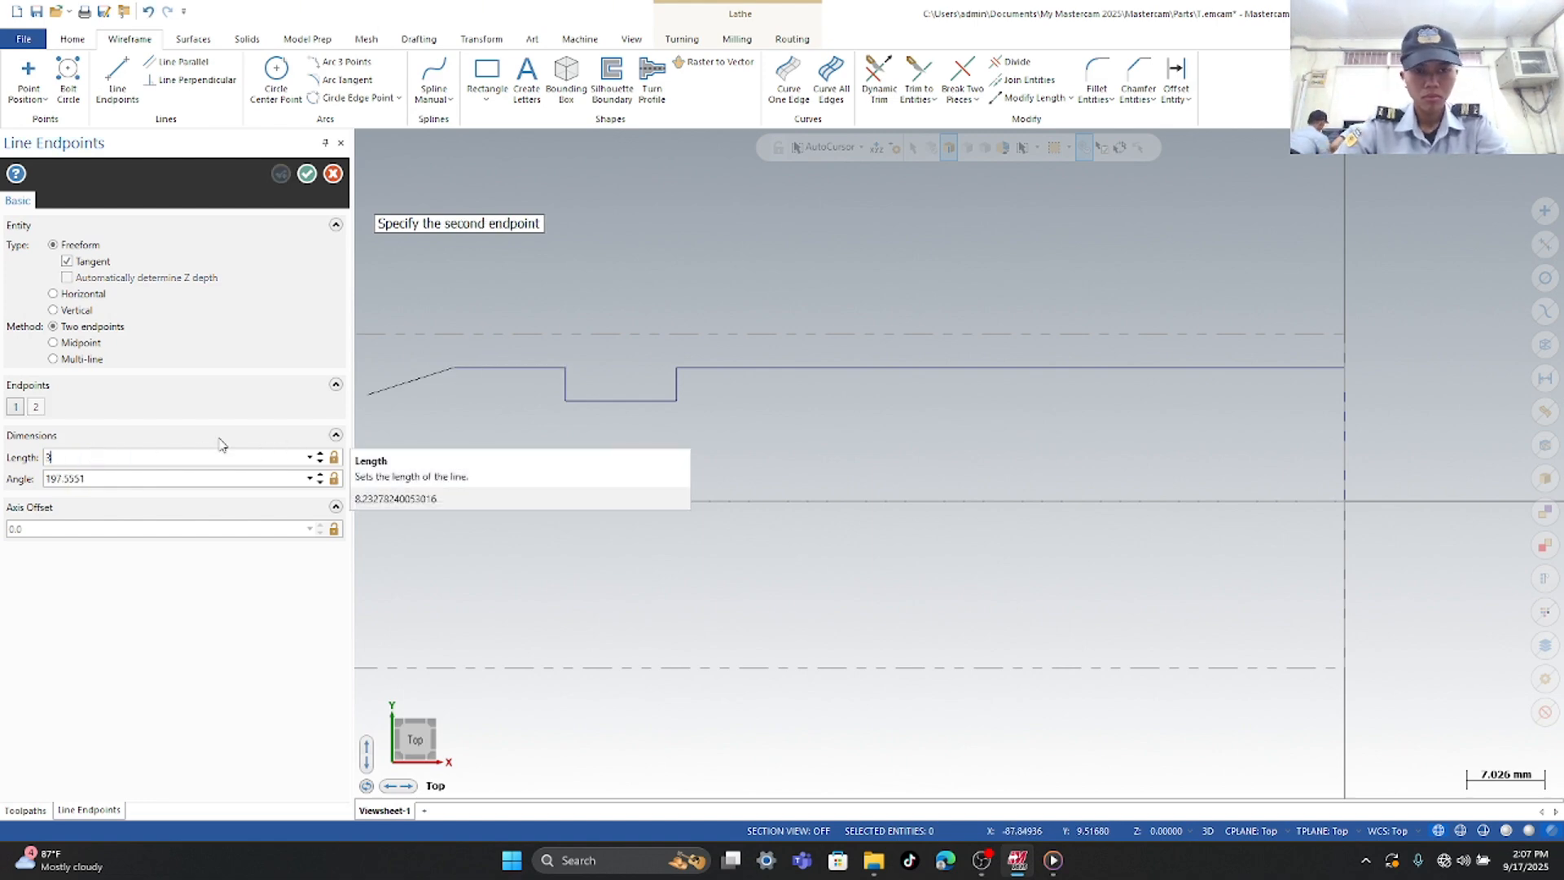
click(454, 300)
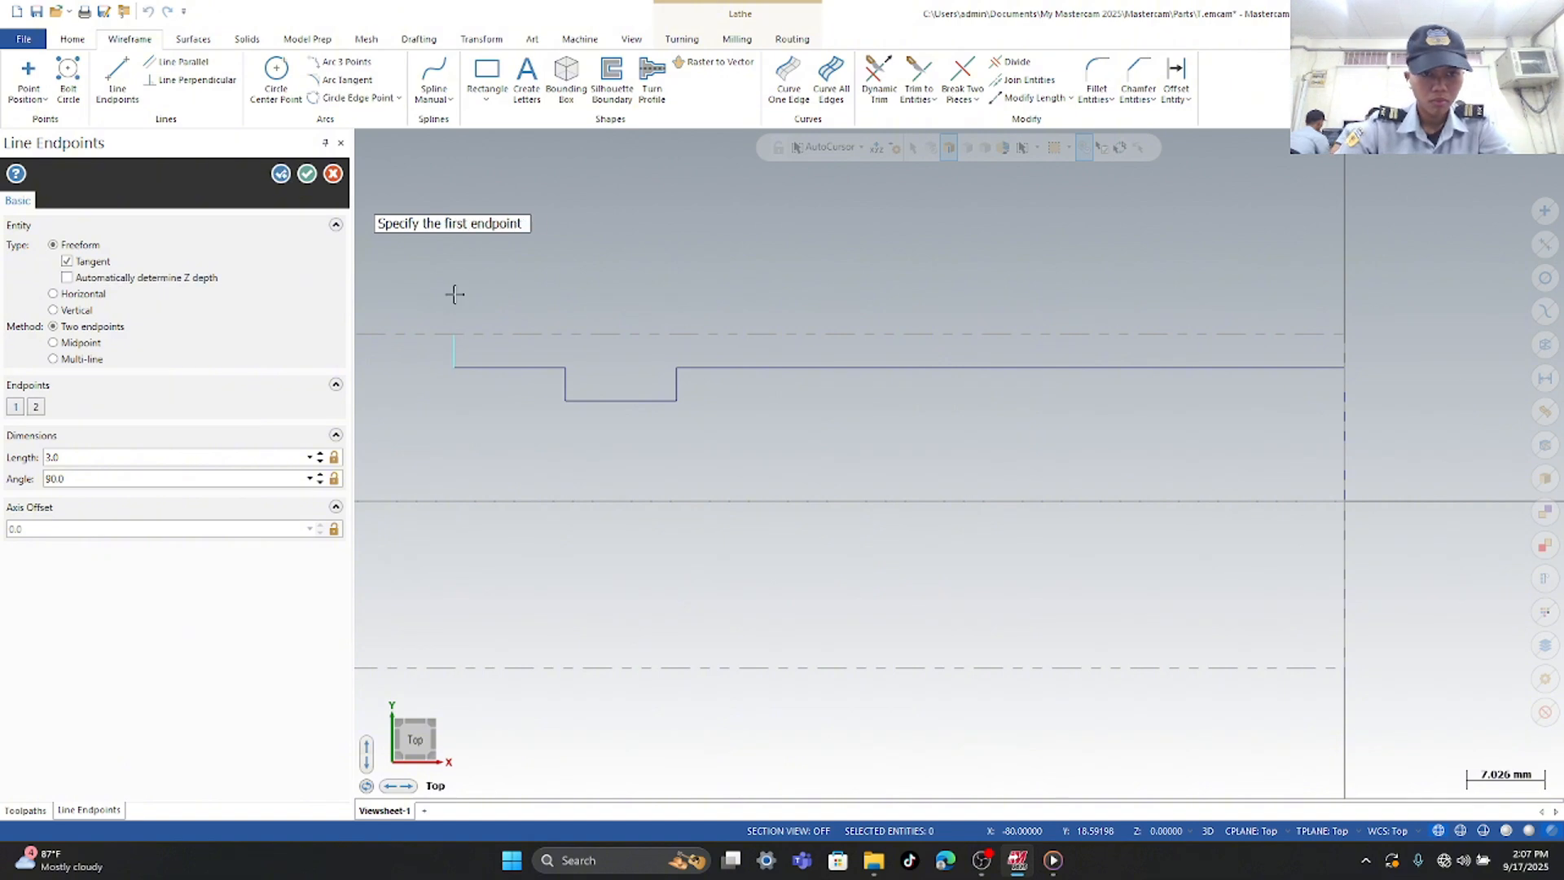
key(Escape)
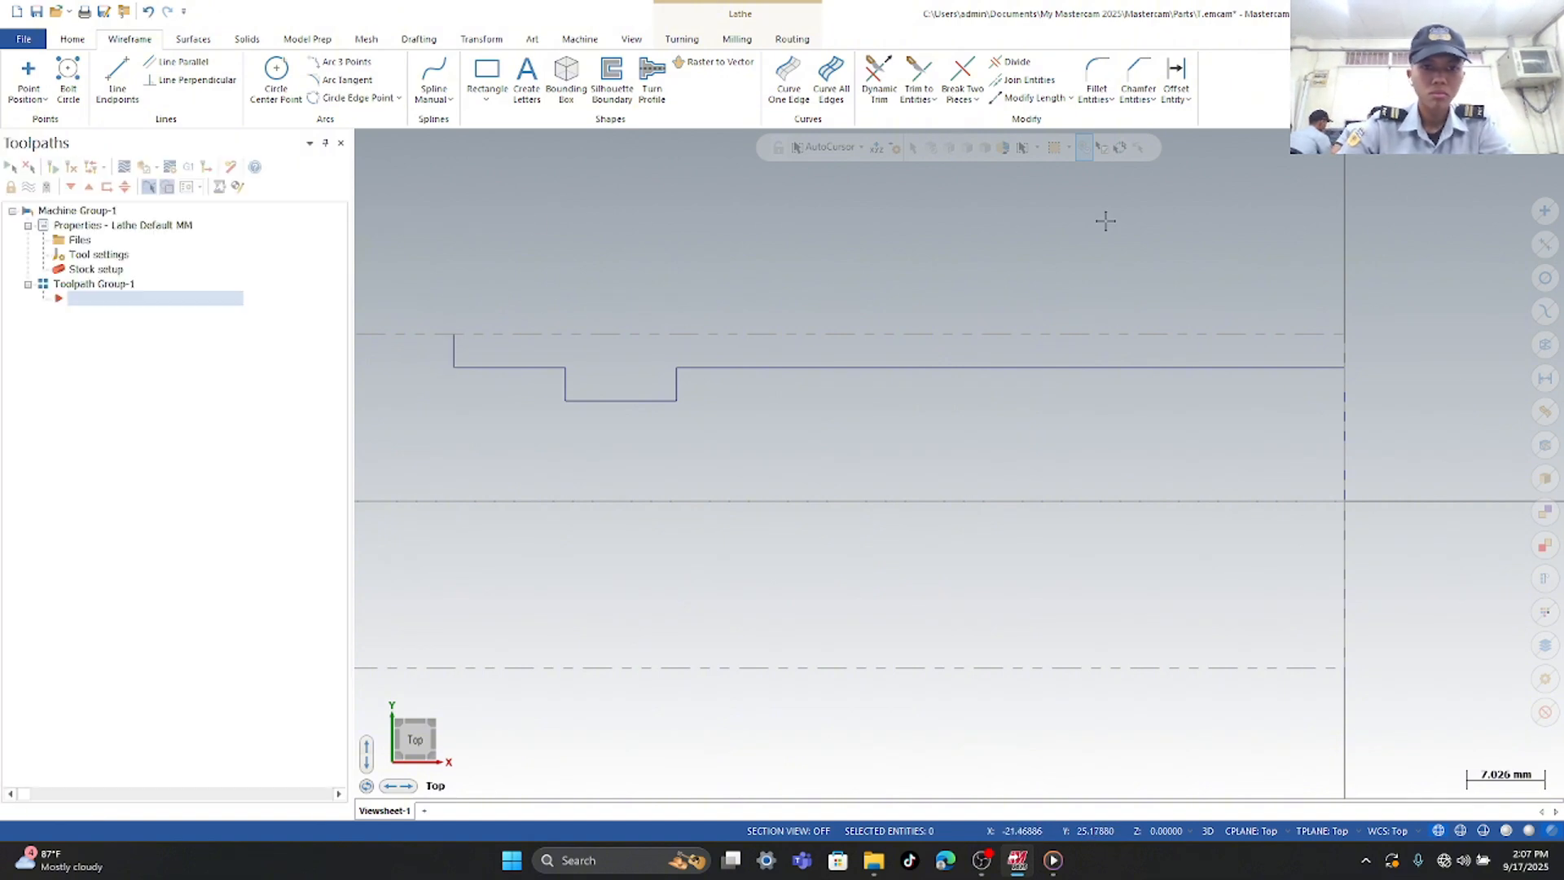
- Chamfer the corner between the long horizontal line and the front face line with a 1 Distance chamfer of 3 mm
click(1138, 81)
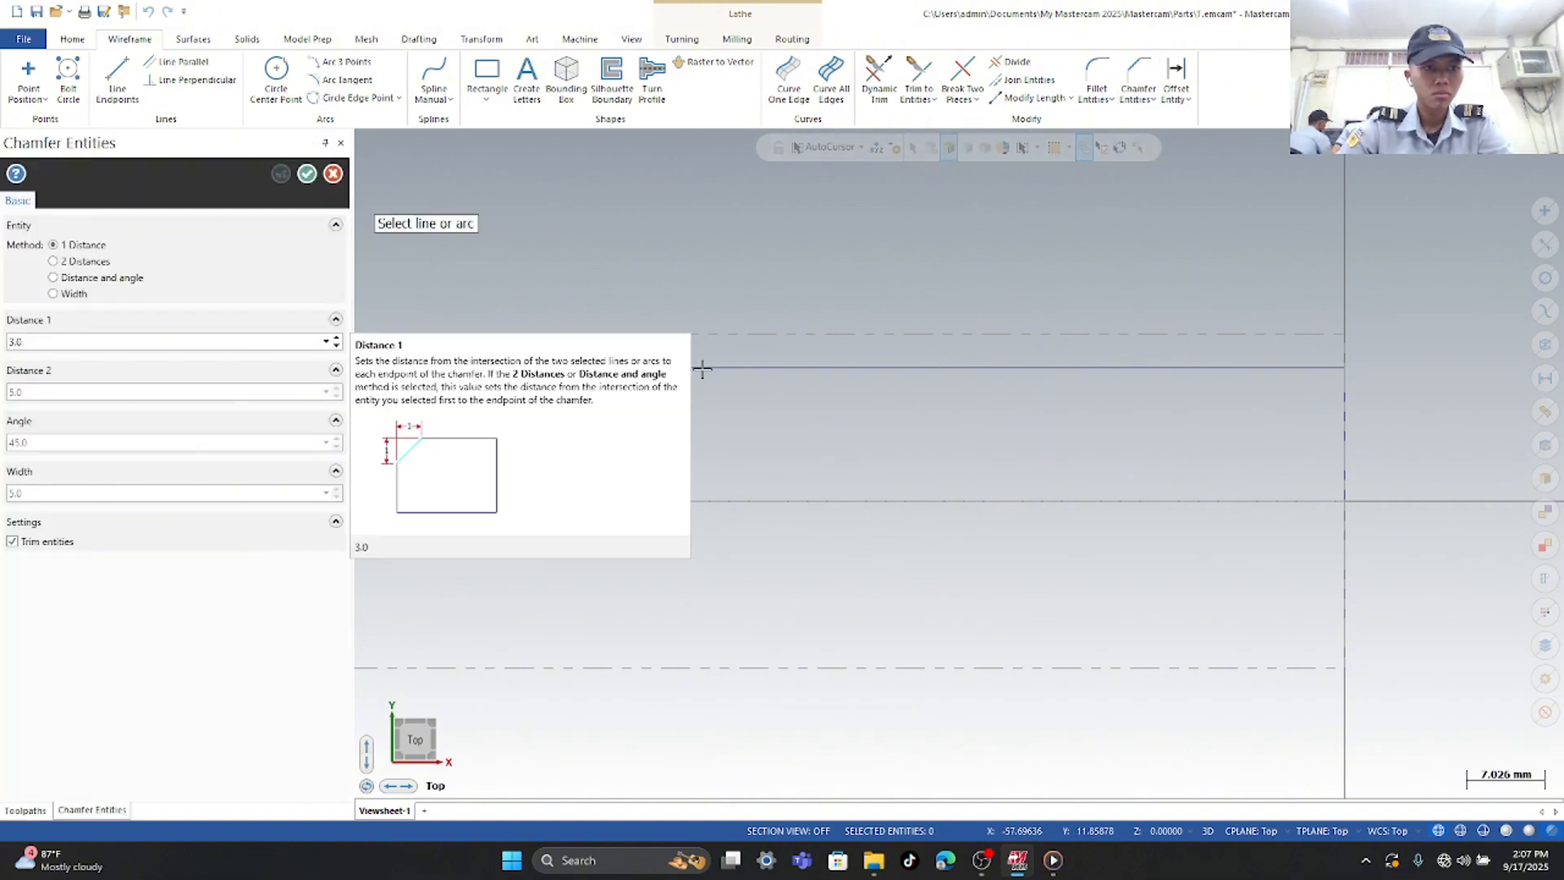
click(1338, 394)
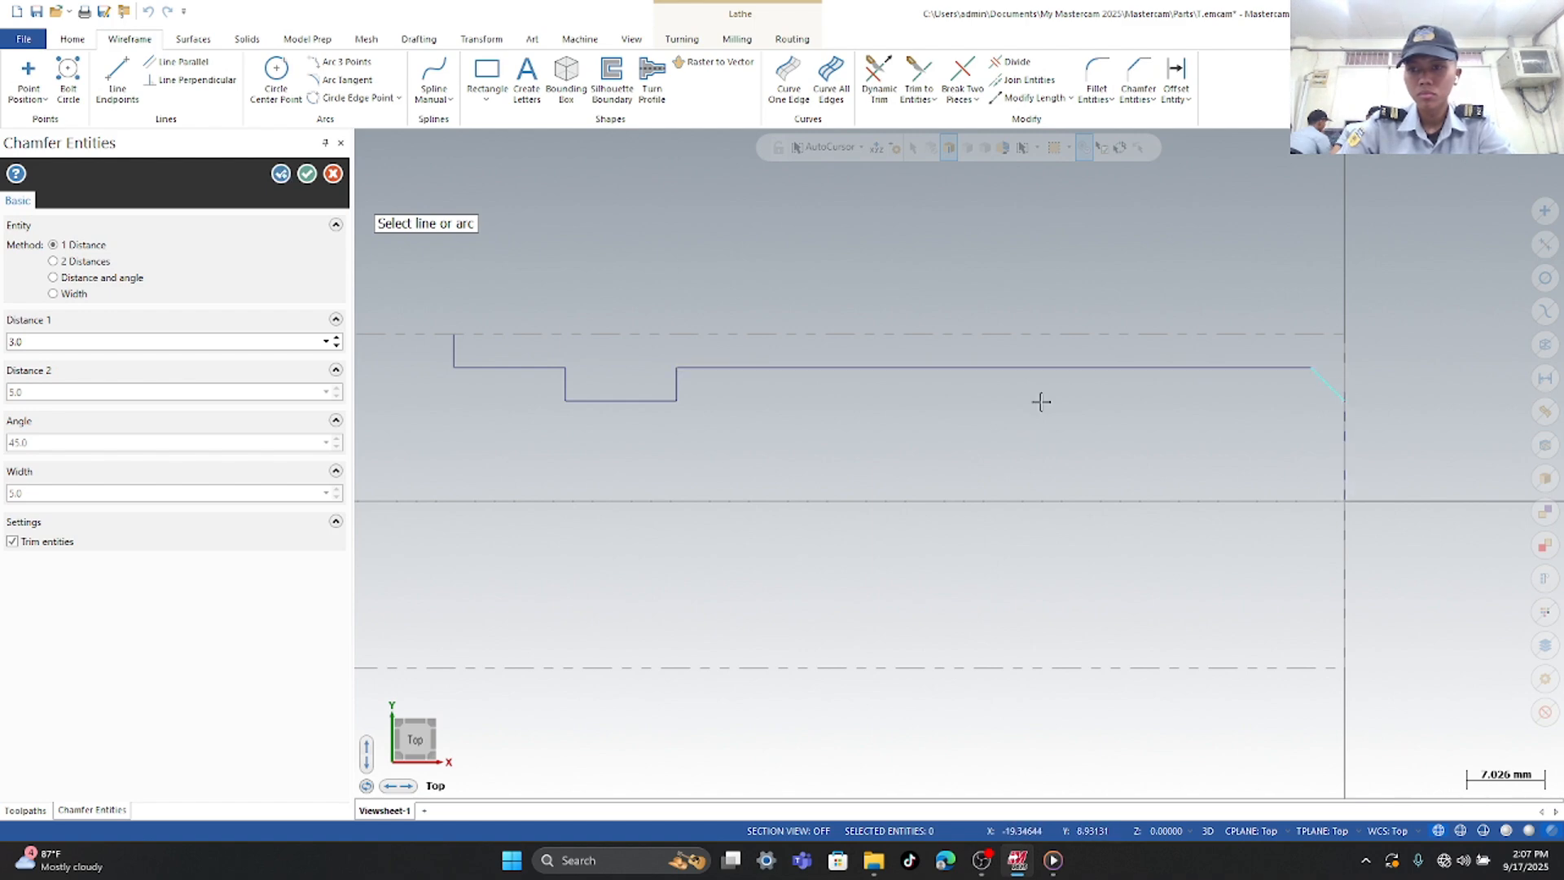
key(Return)
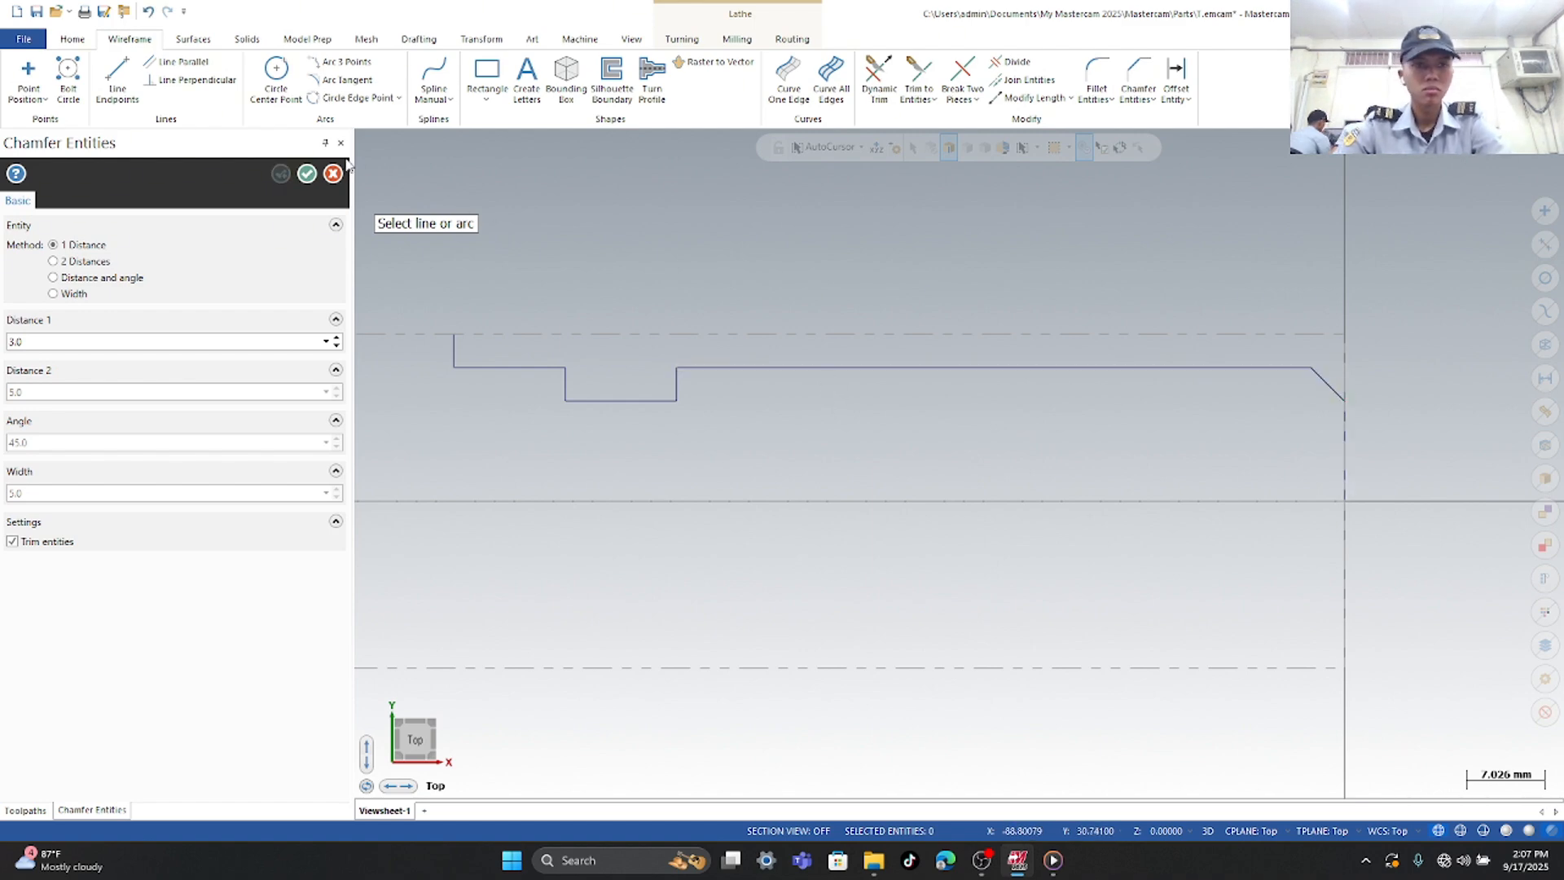
click(306, 174)
- Start a lathe Rough toolpath and chain the part profile beginning at the vertical front face line
click(682, 40)
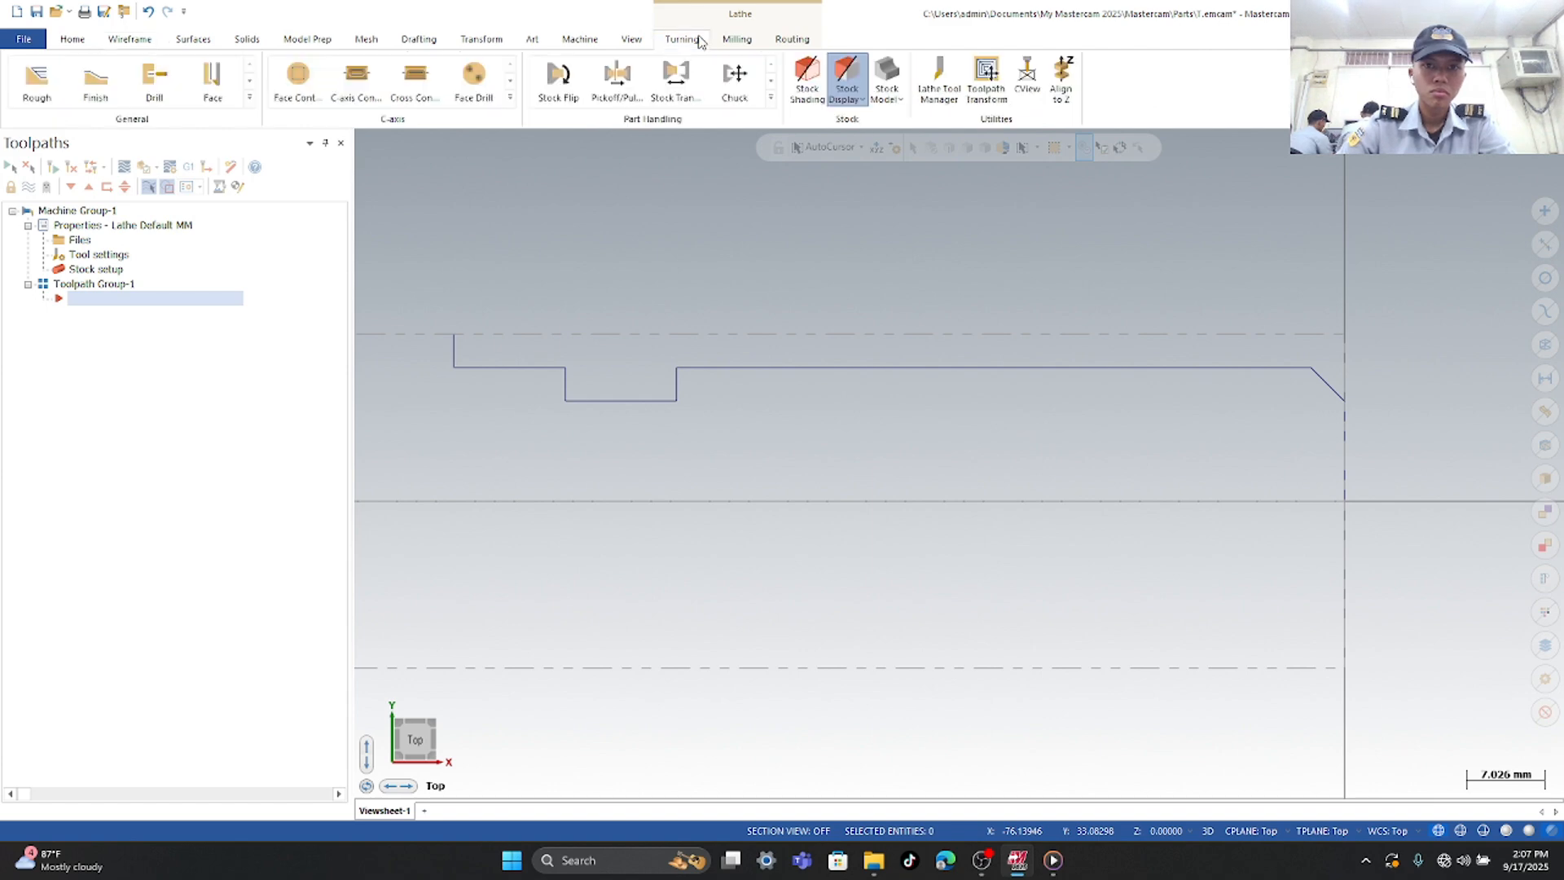
click(37, 81)
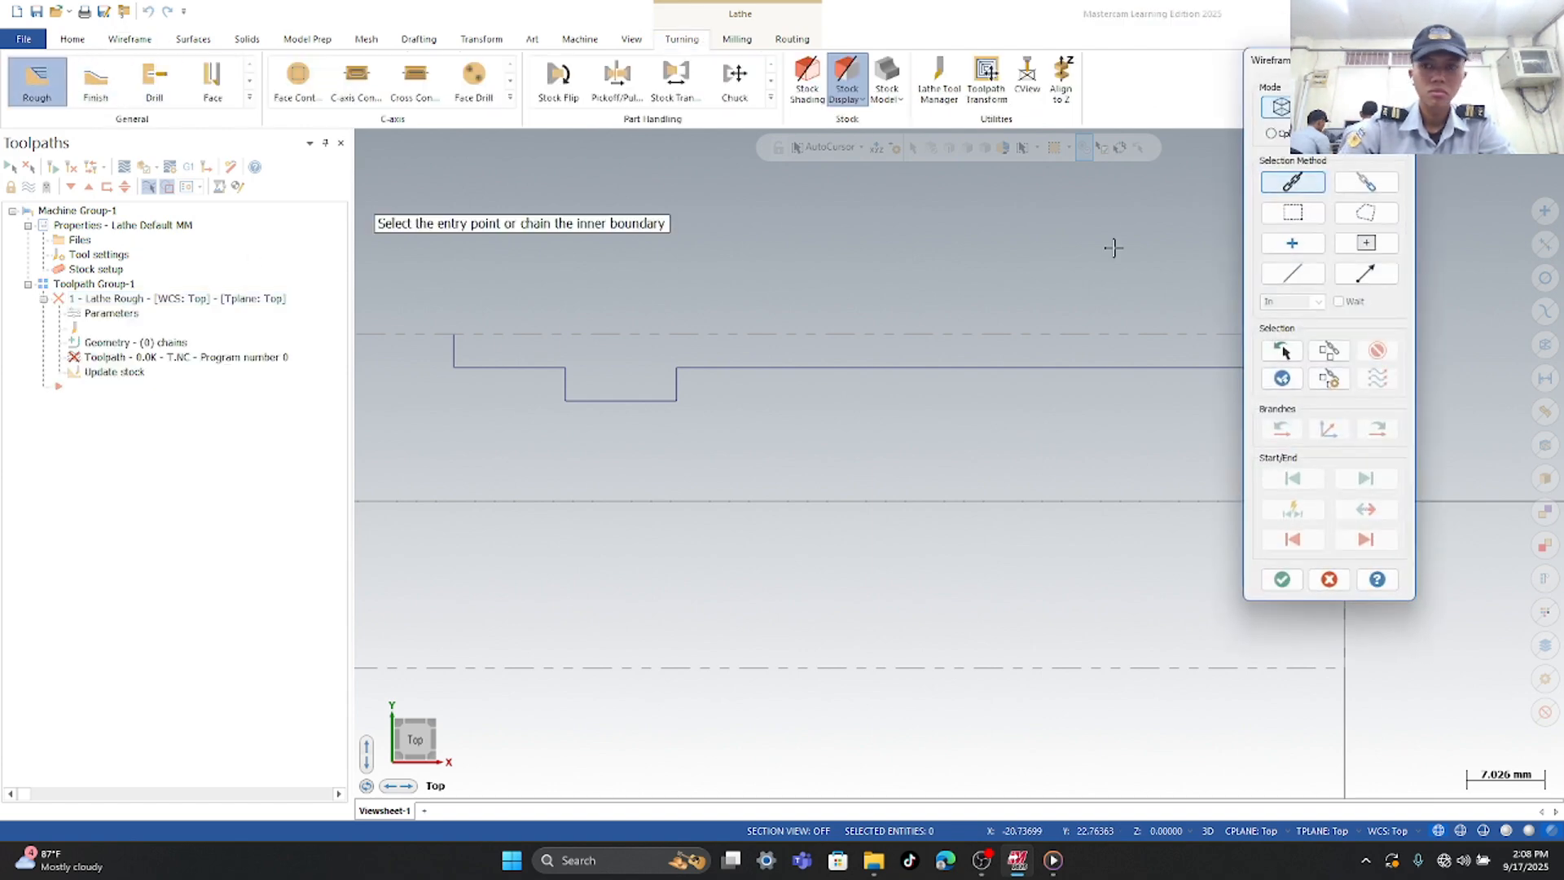
drag(1312, 60, 1155, 174)
click(1344, 425)
click(1076, 643)
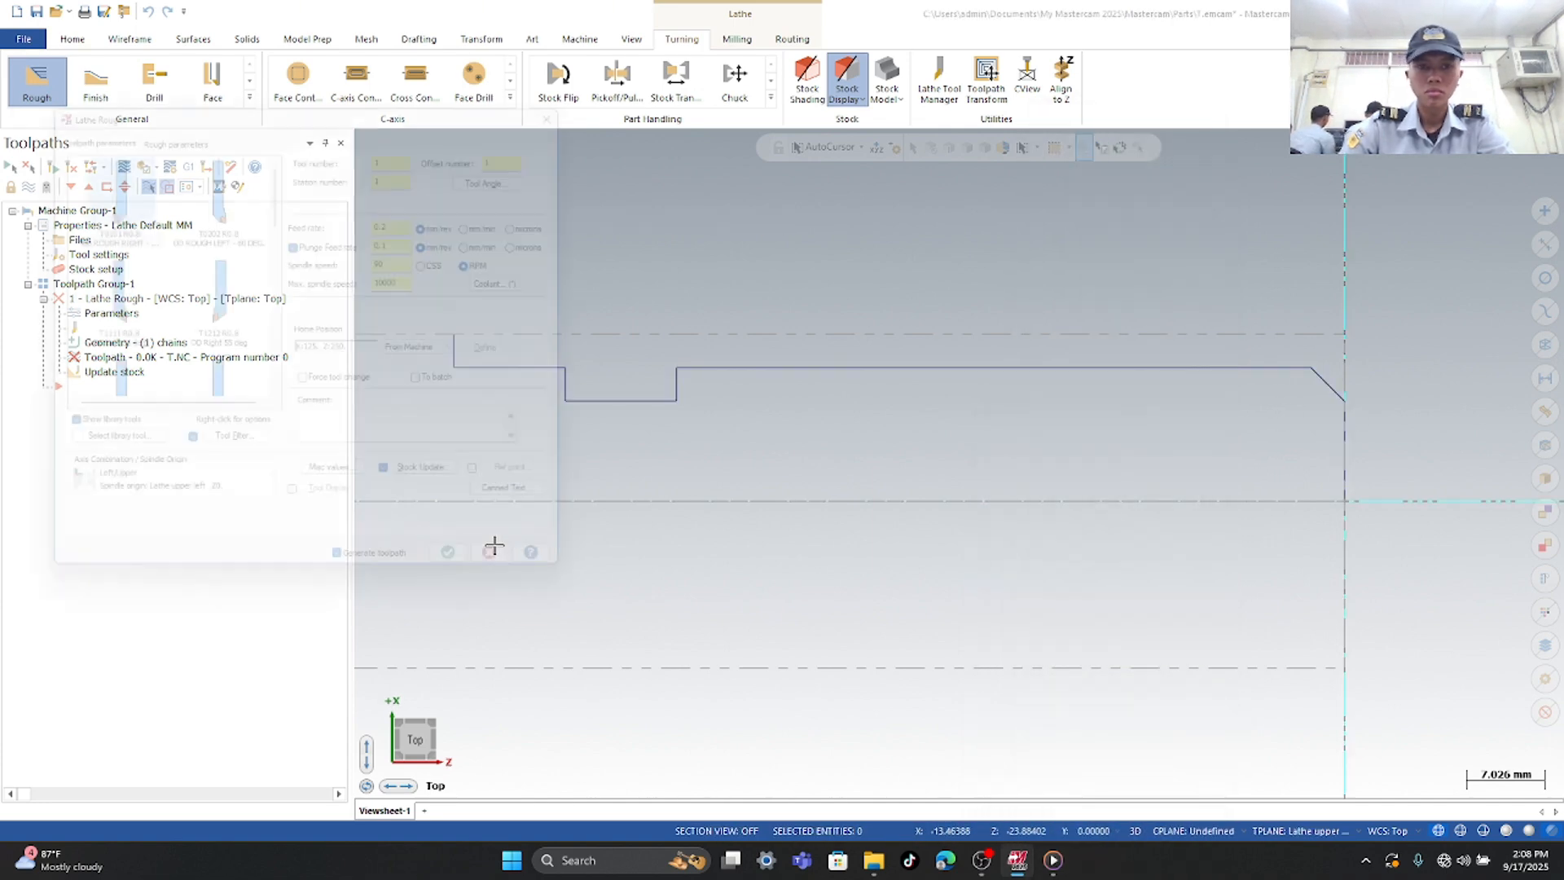
- Configure roughing with the T0101 OD ROUGH RIGHT - 80 DEG. tool at 550 RPM, accept the existing plunge parameters, and generate the toolpath
click(84, 186)
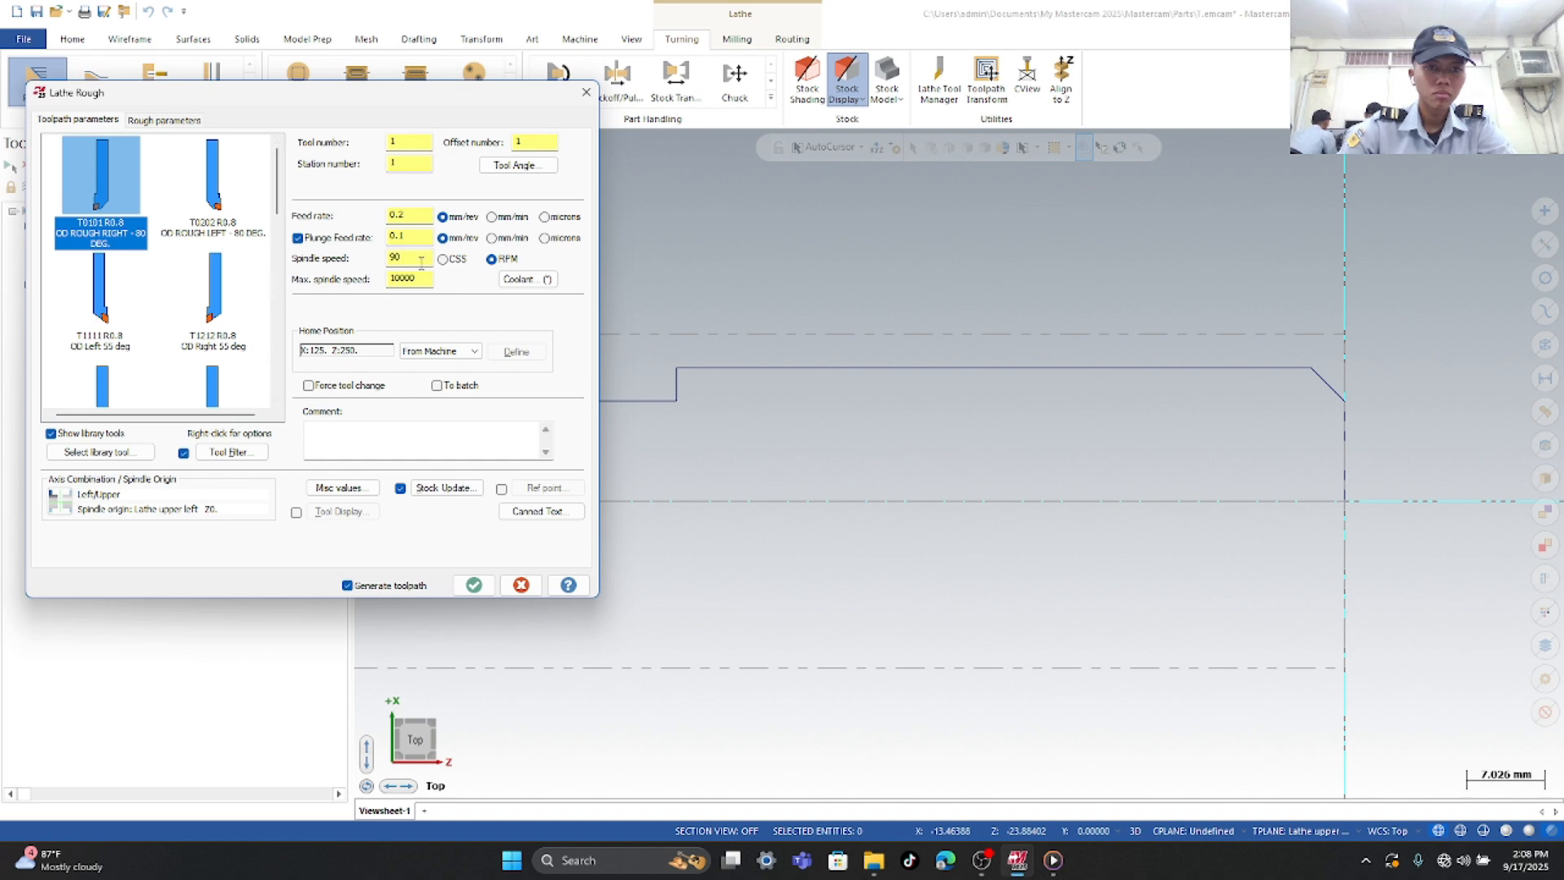
drag(418, 259, 283, 267)
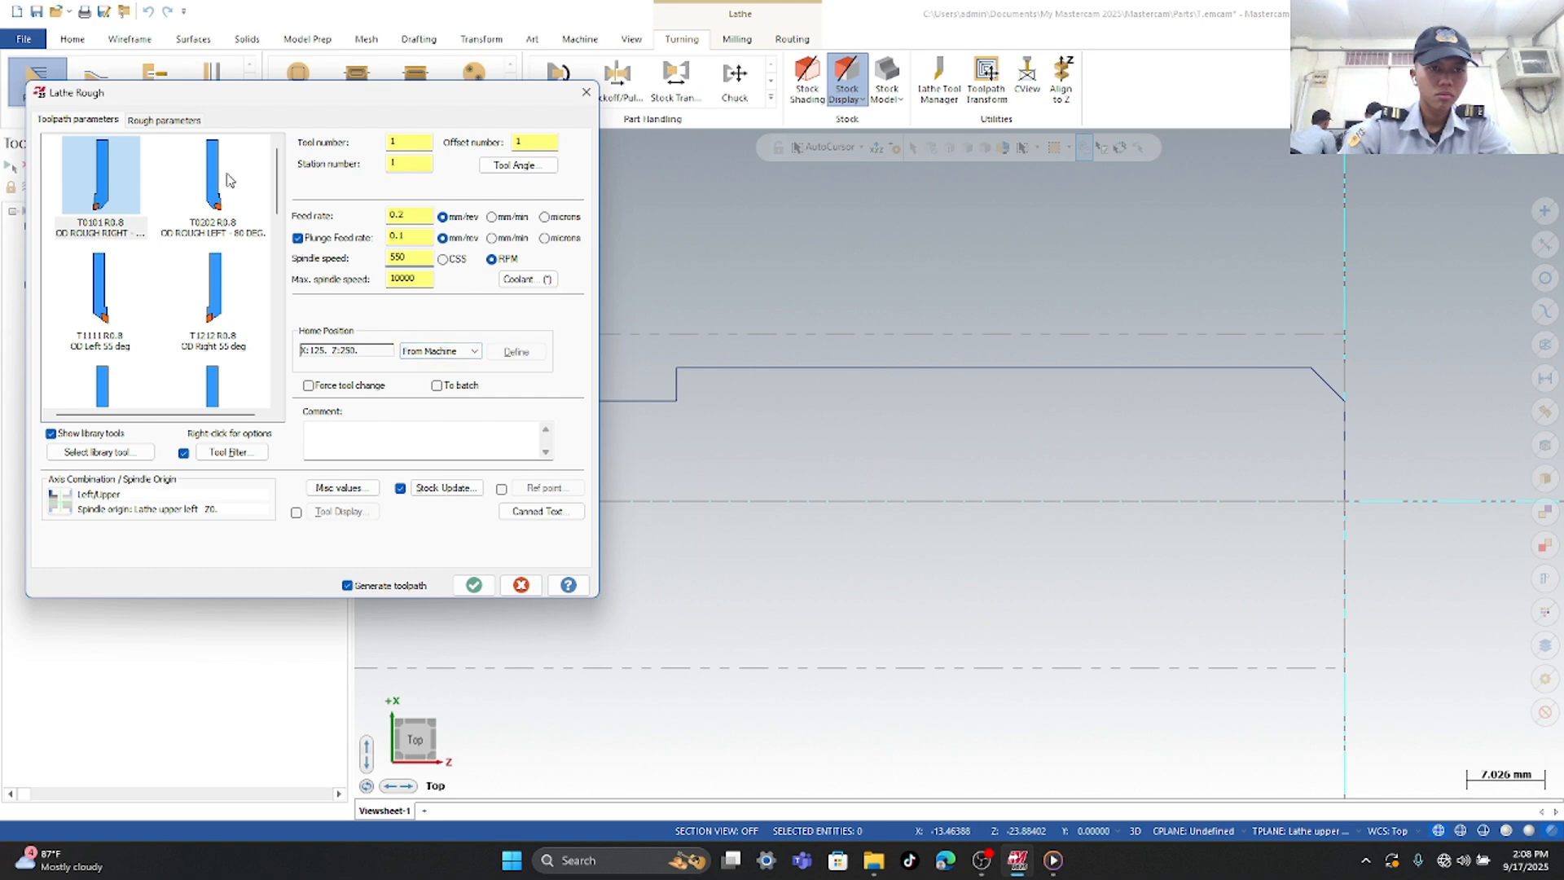
click(170, 122)
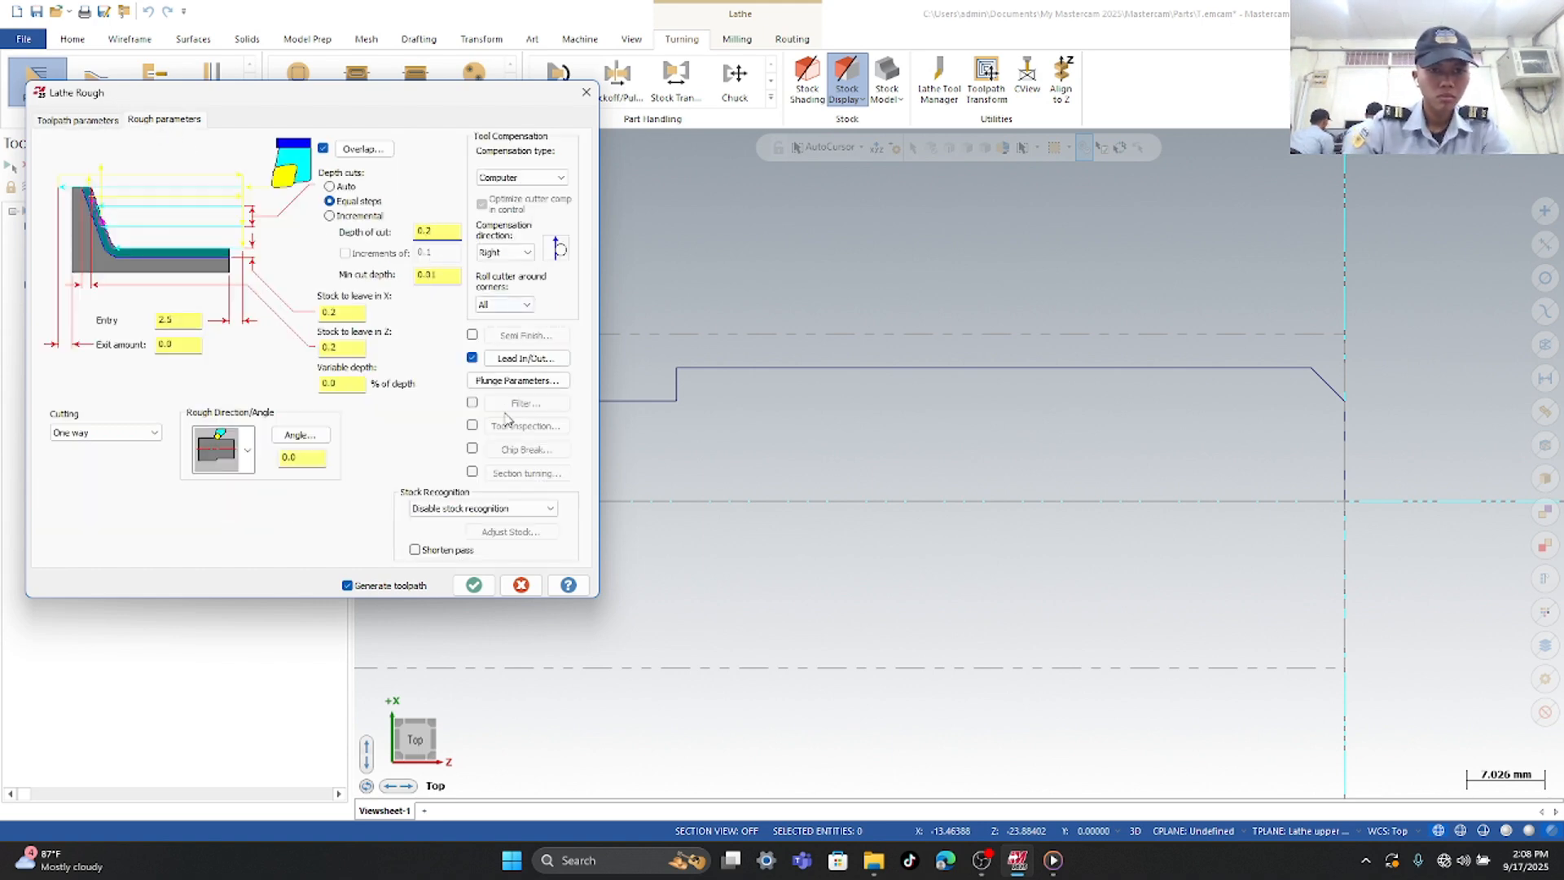
click(516, 381)
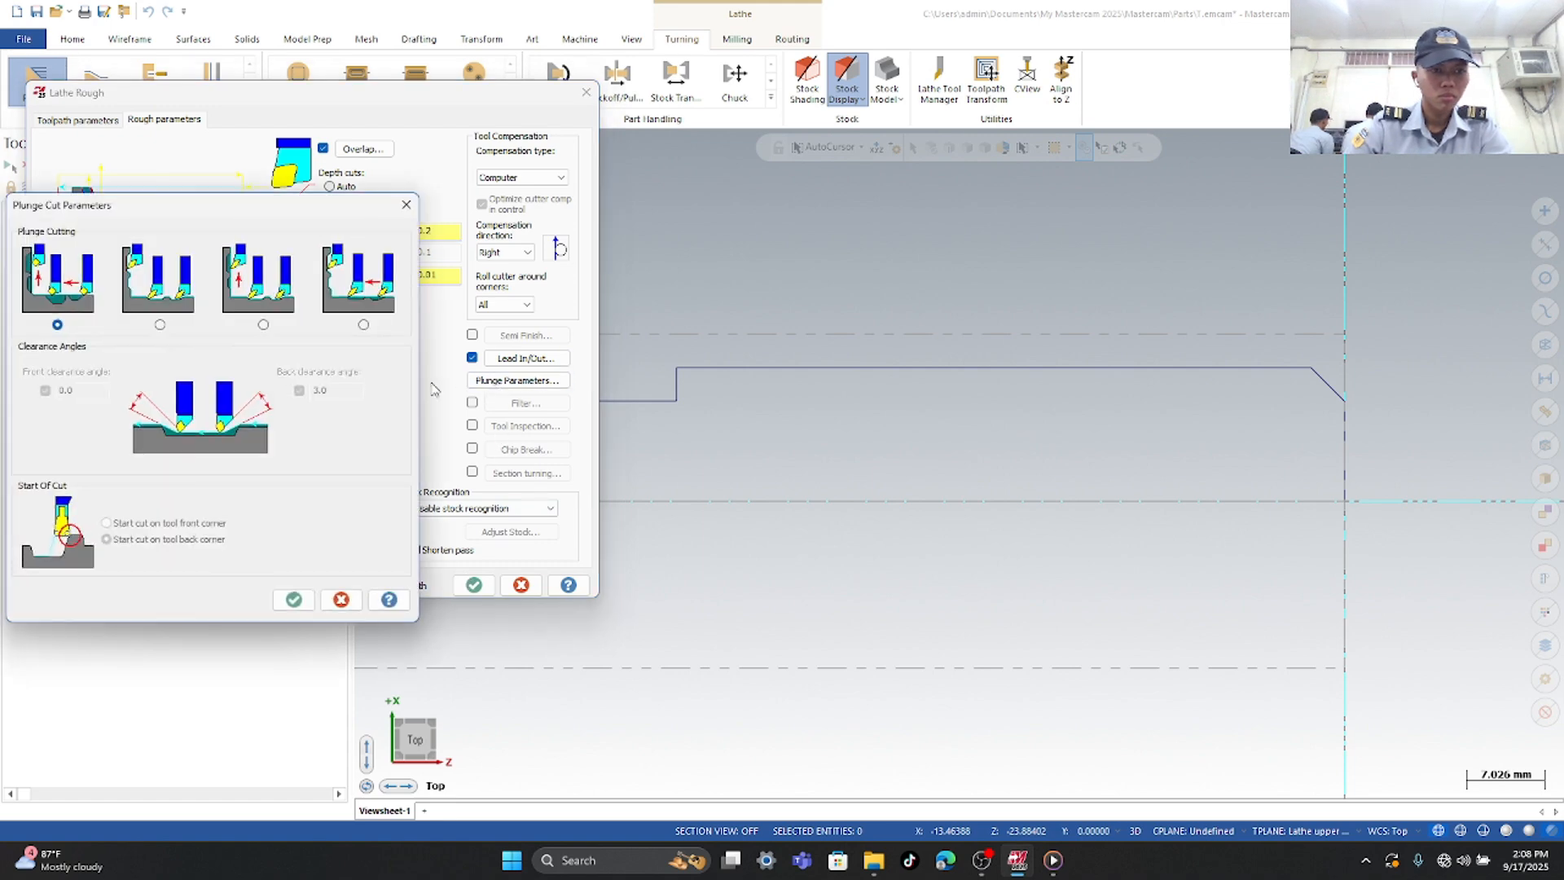
click(293, 599)
click(474, 585)
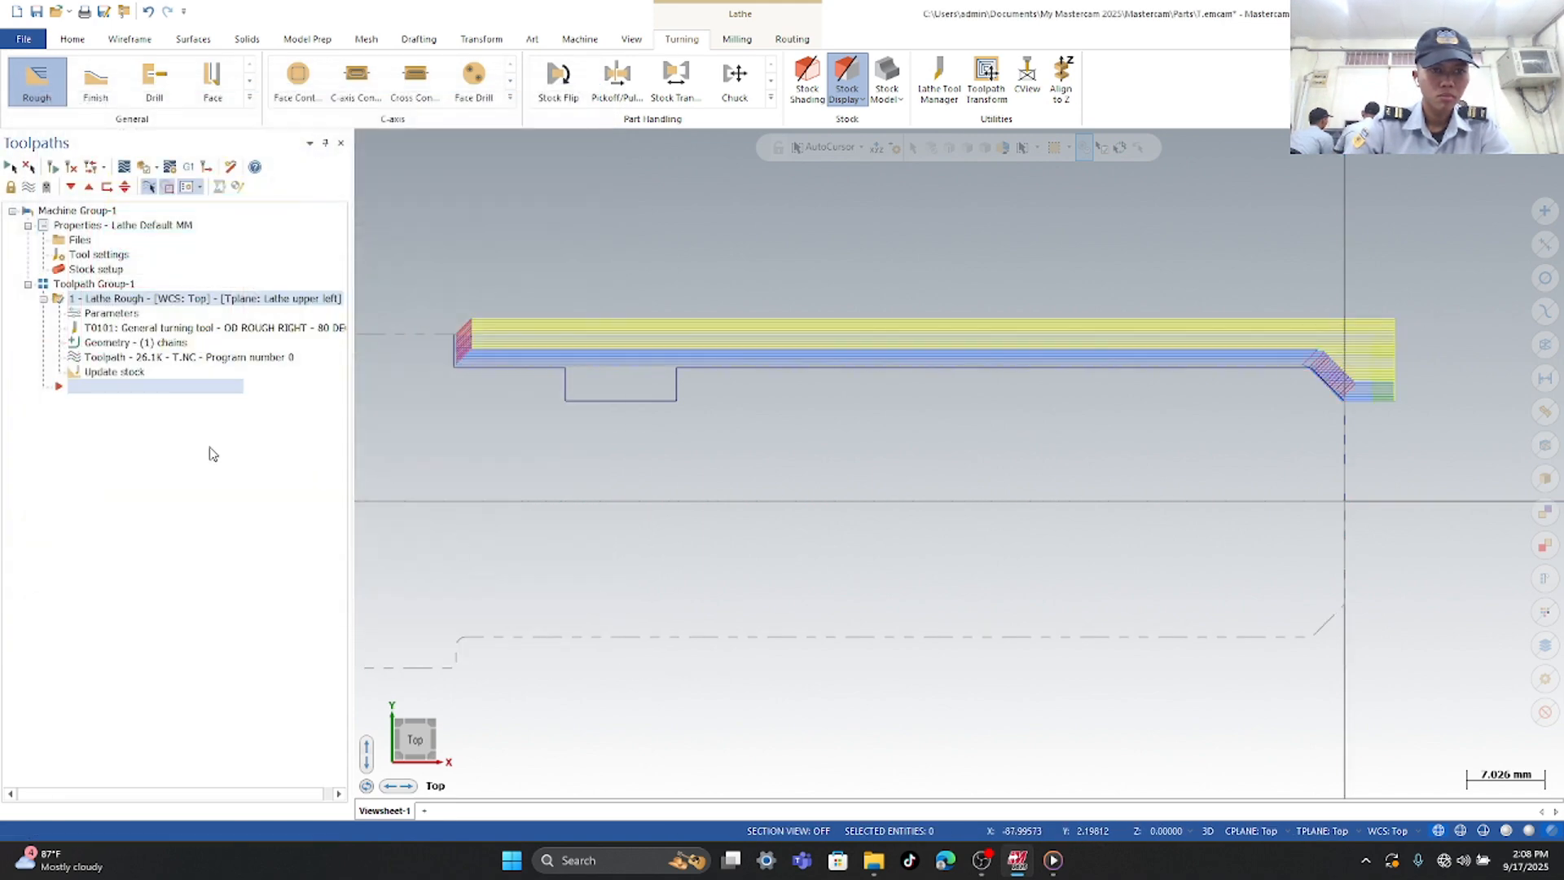
- Start a 2 Points Groove toolpath from the groove's lower right to upper left corner, and set the tool, offset and station numbers to 2
click(250, 98)
click(122, 165)
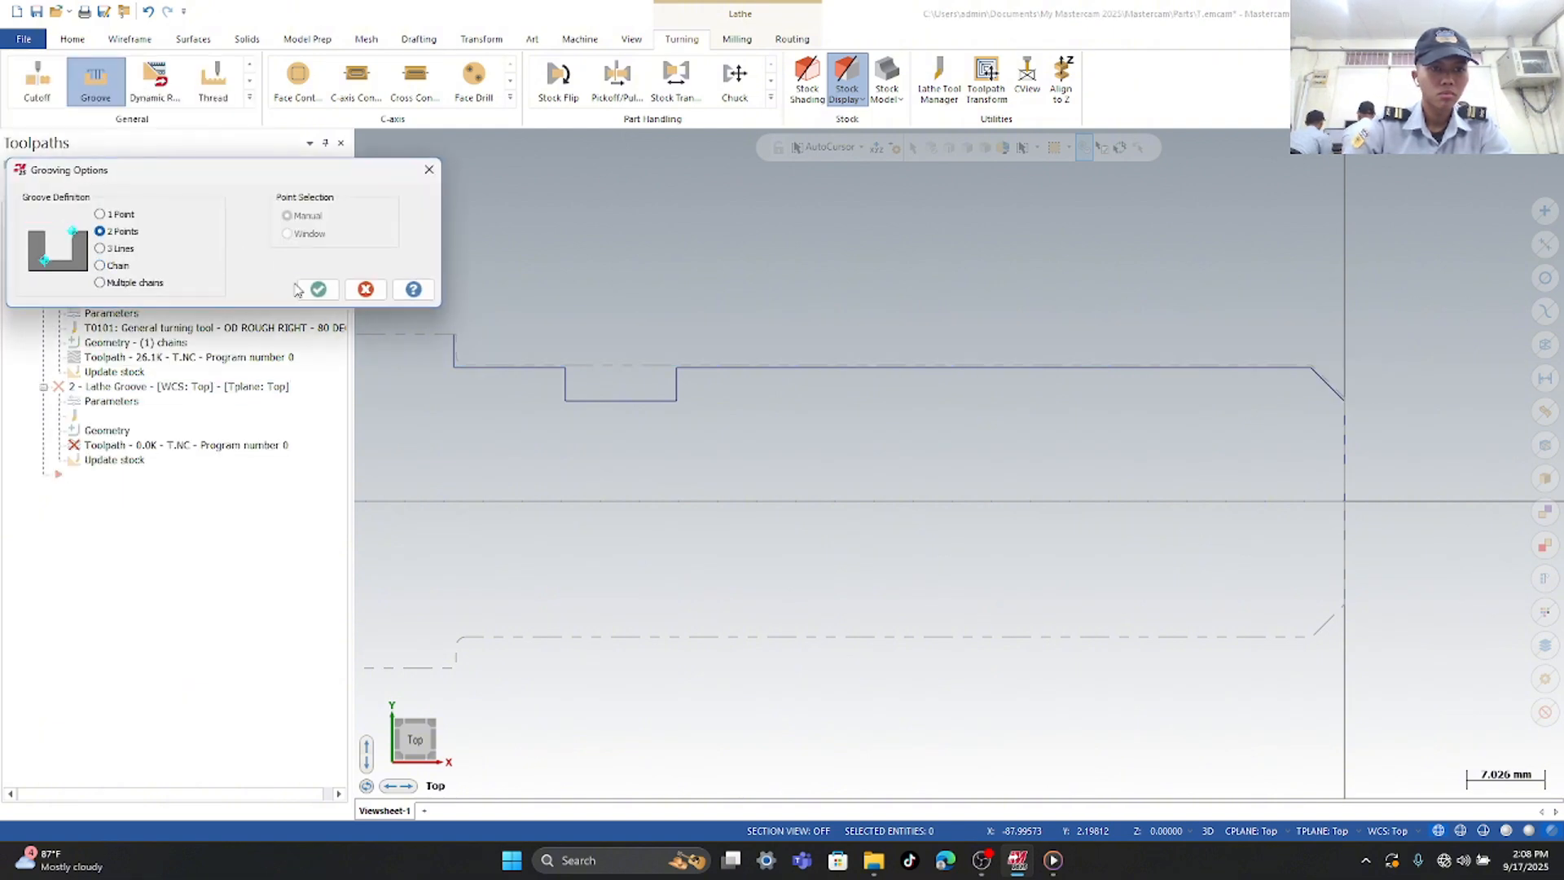
click(316, 289)
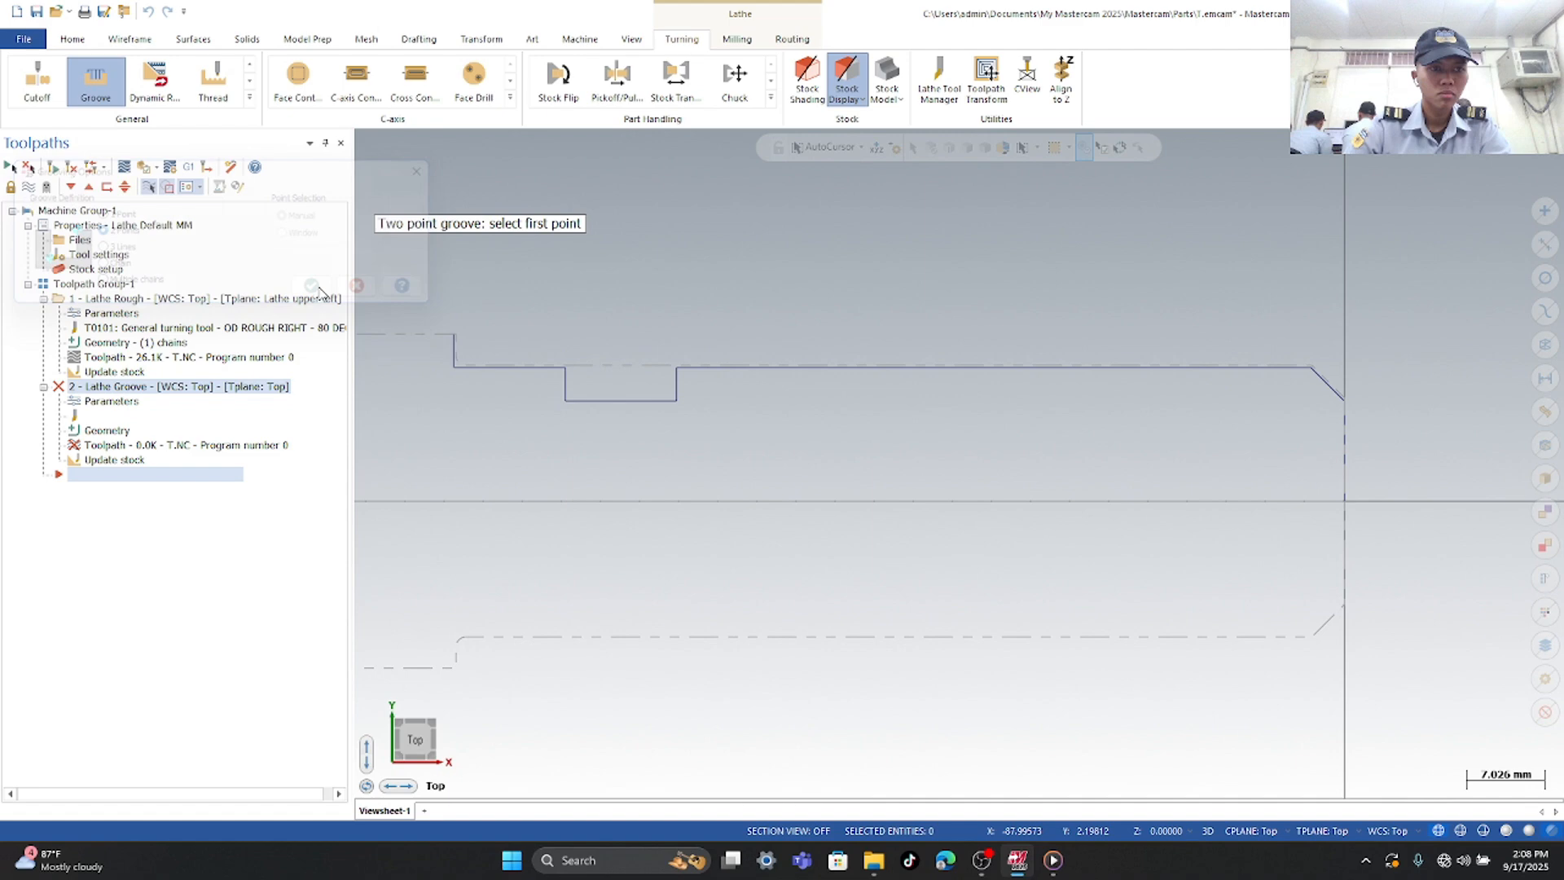
click(676, 399)
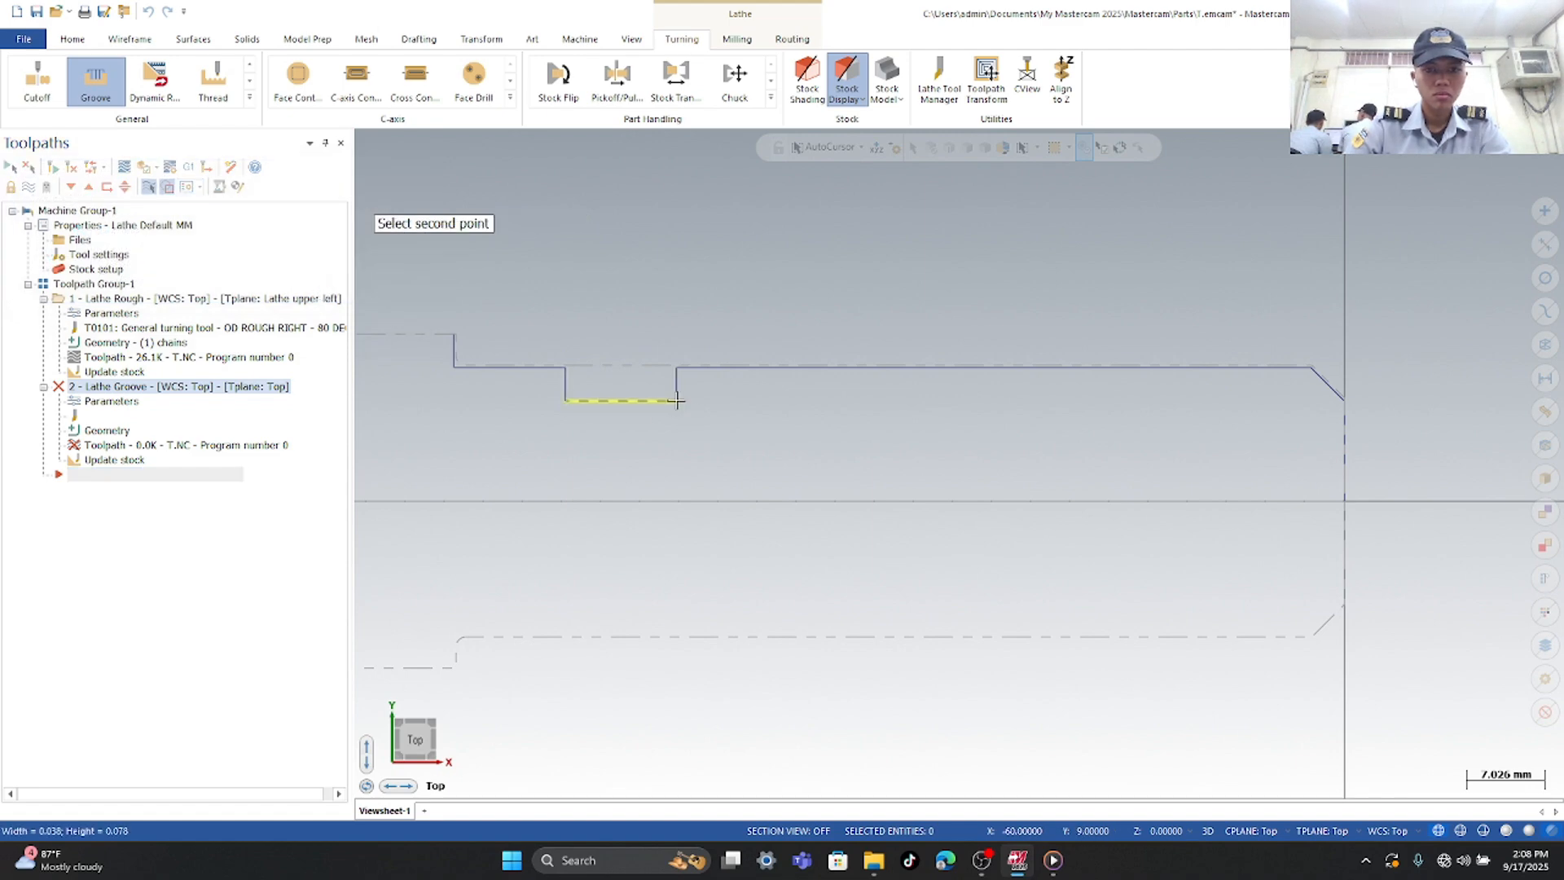
click(564, 368)
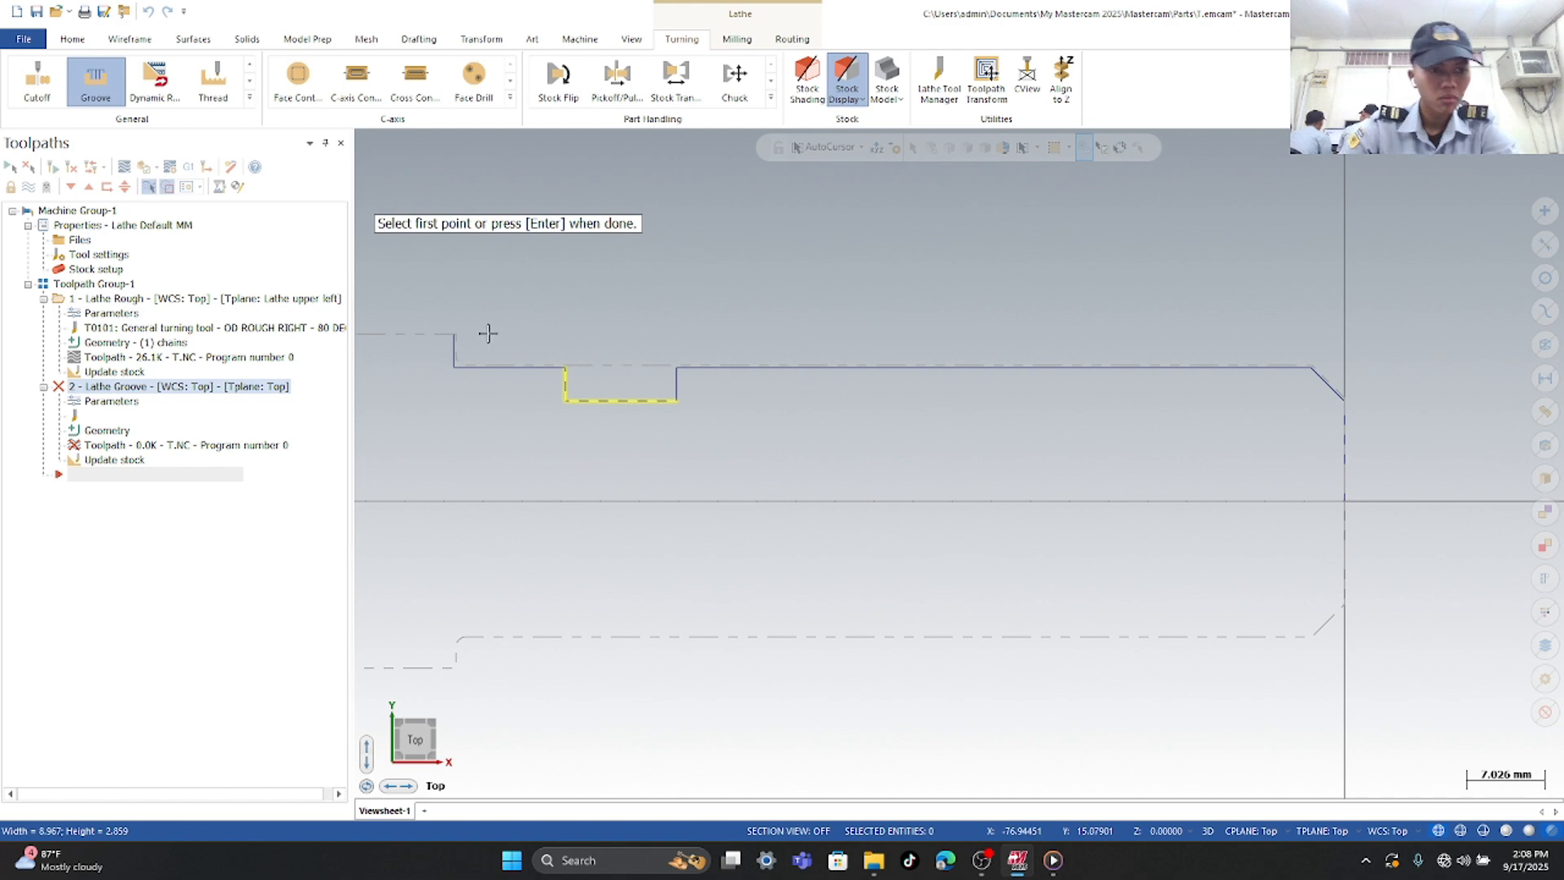
key(Return)
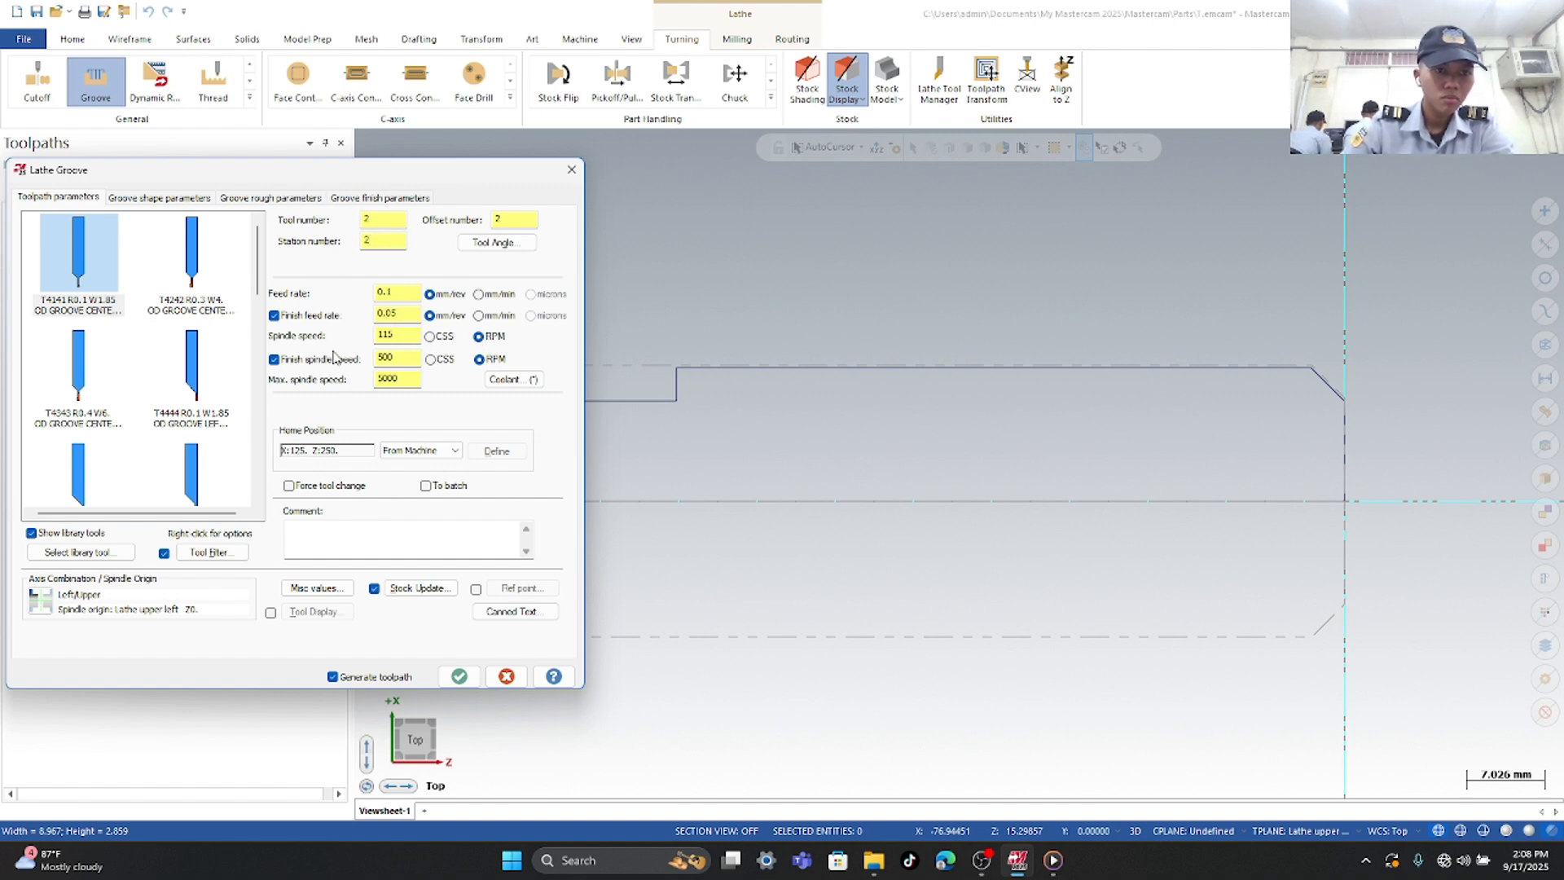
- Review the groove shape parameters and preview the groove geometry without saving it
click(158, 198)
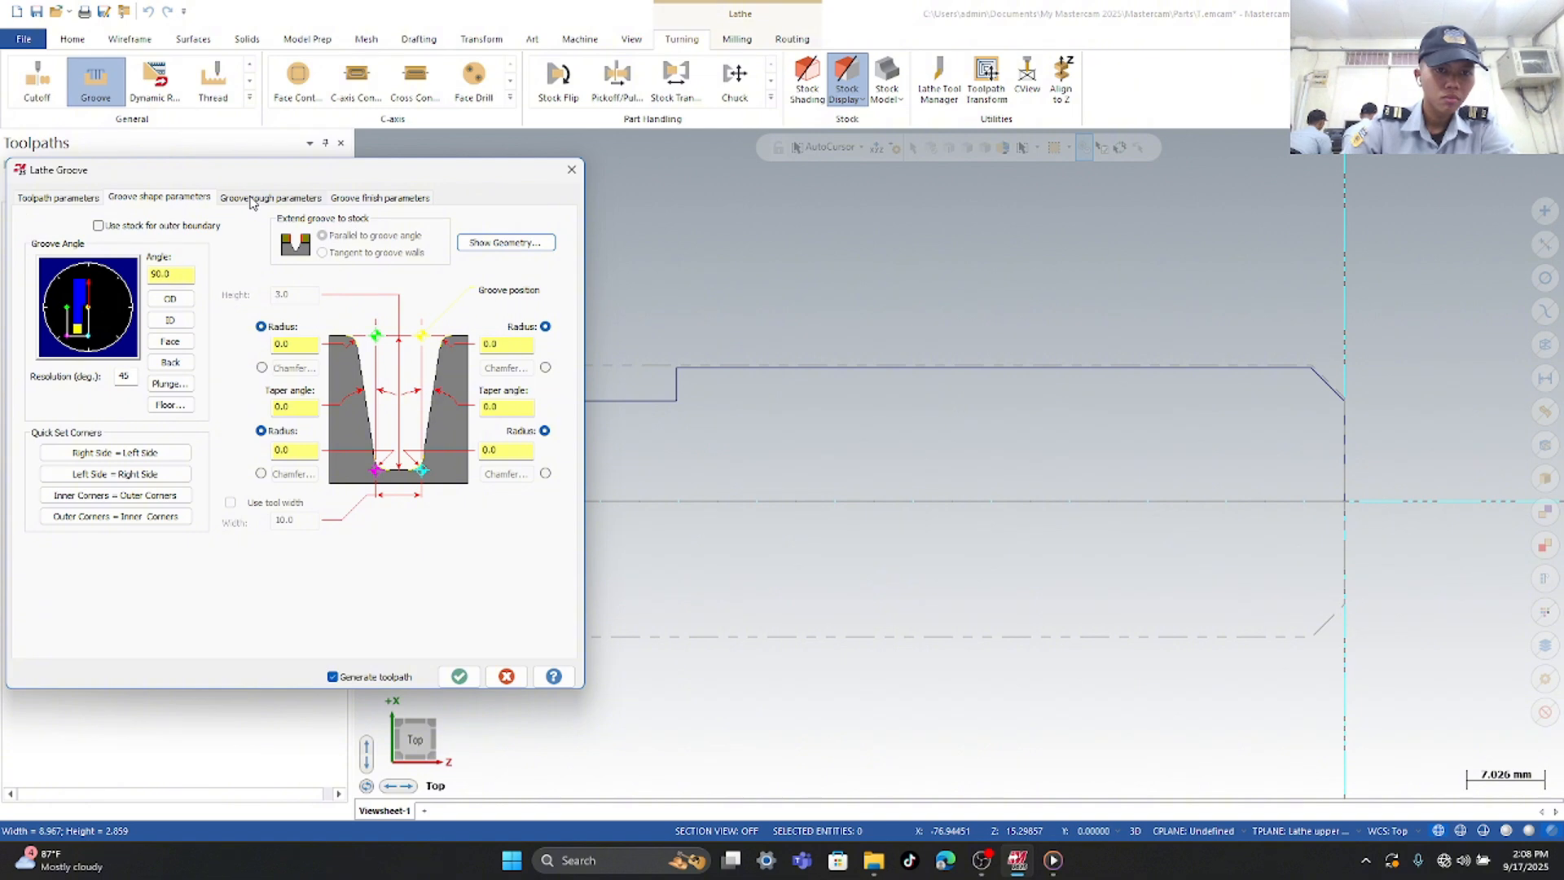
click(251, 199)
click(171, 199)
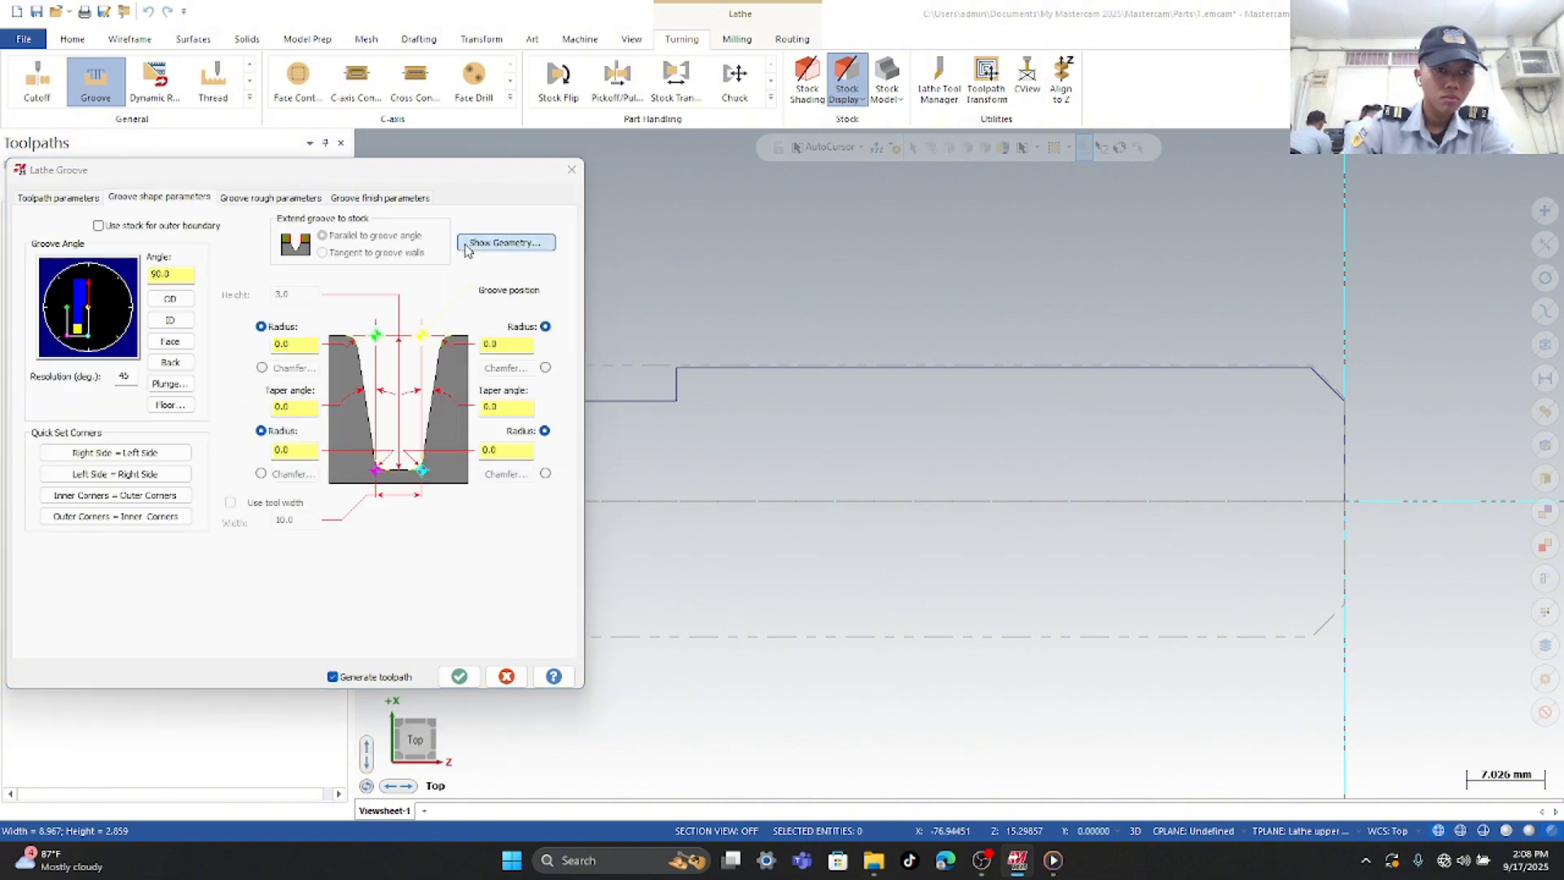
click(465, 244)
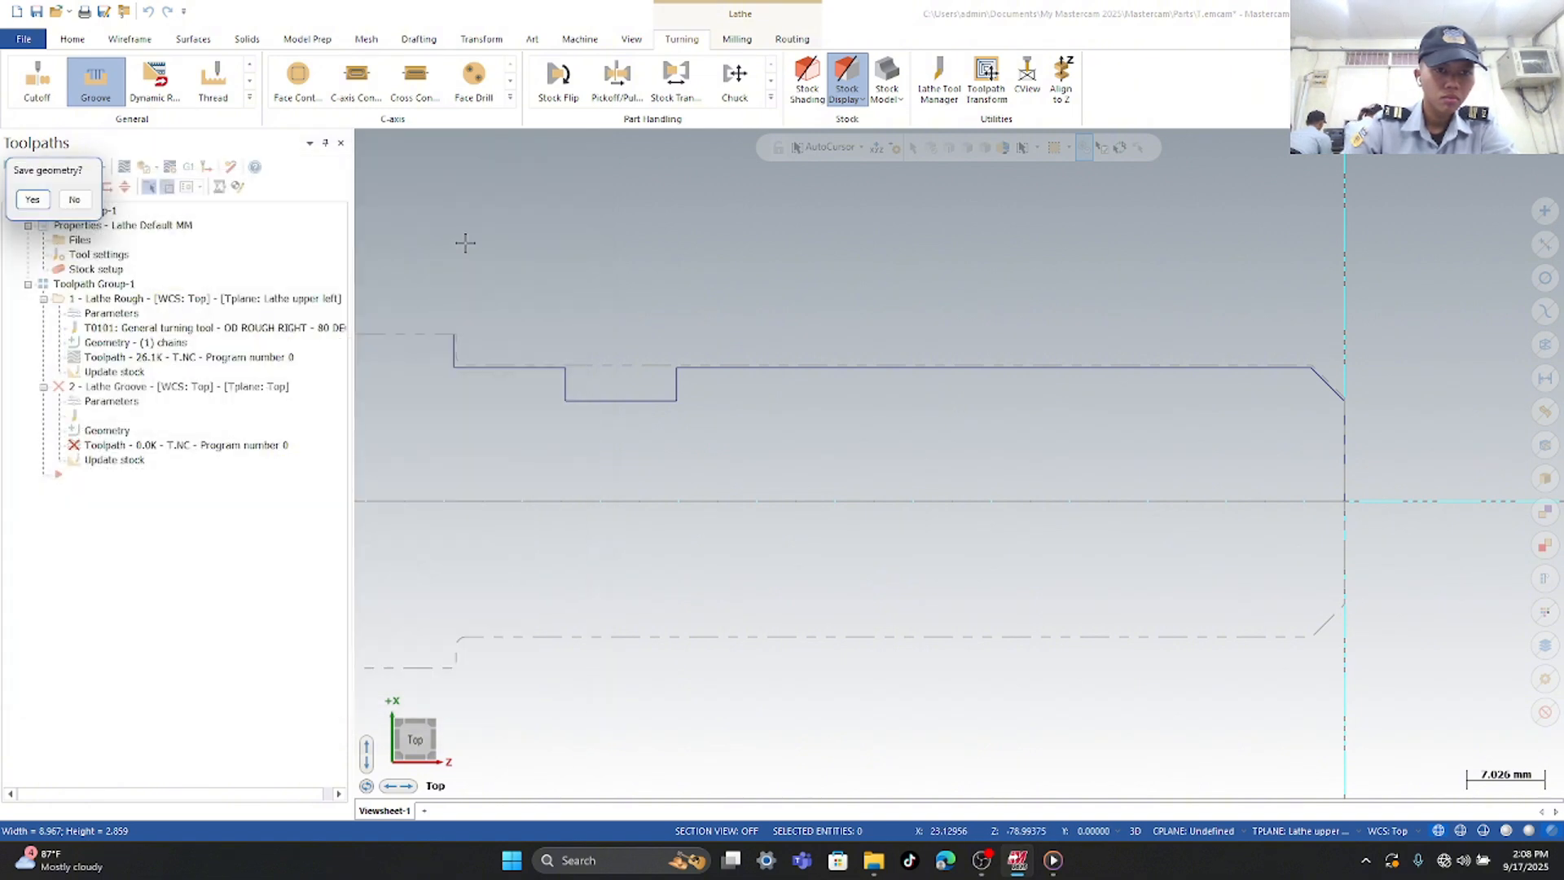
click(85, 201)
- Set the cut direction for groove roughing to Negative
click(232, 198)
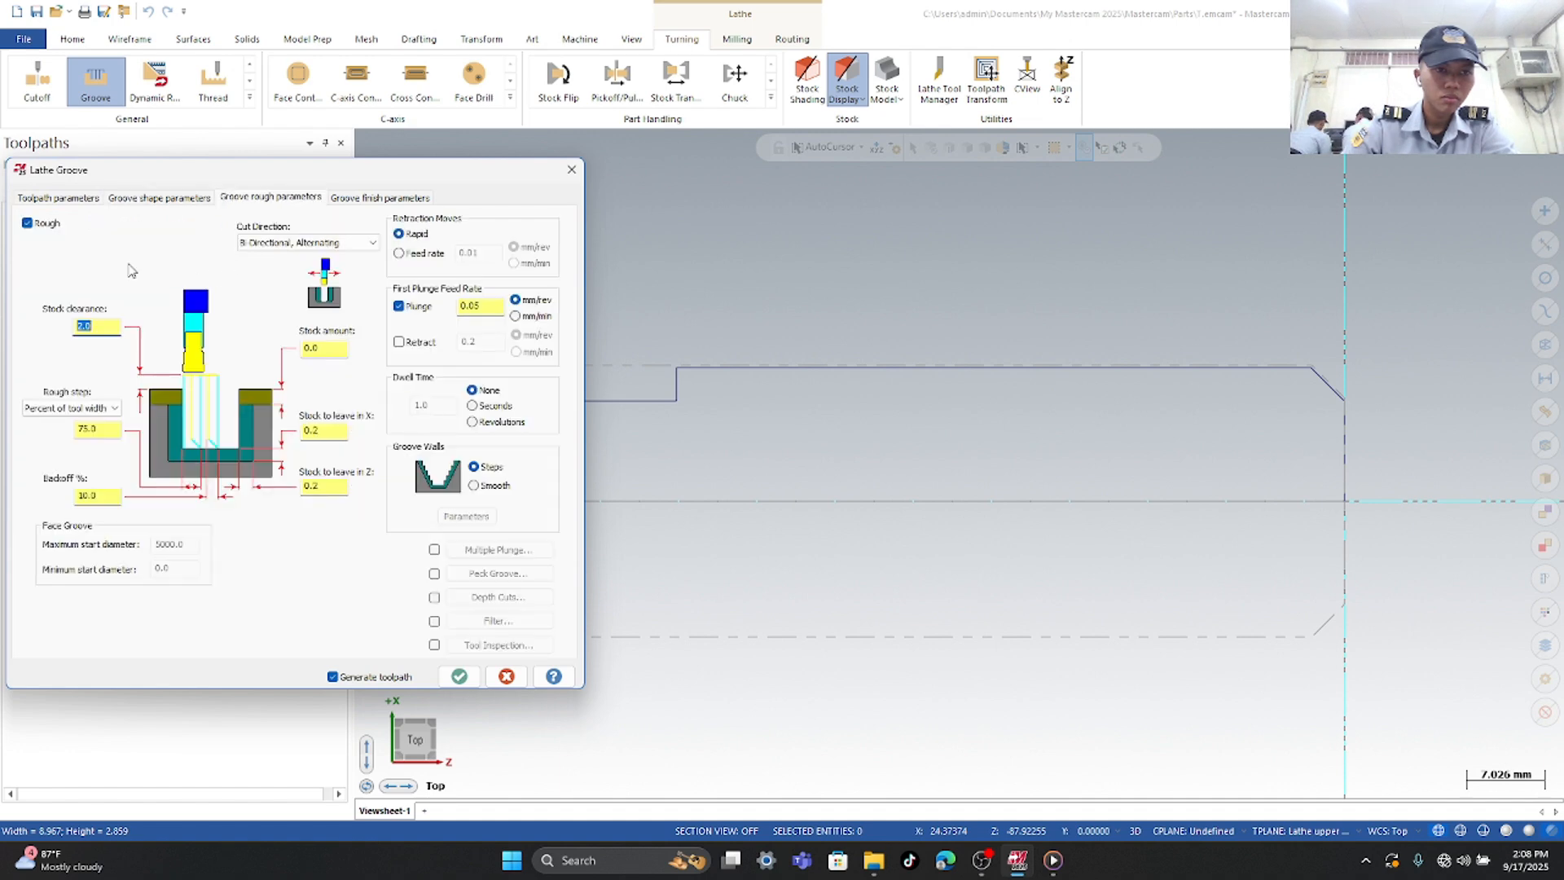
click(305, 242)
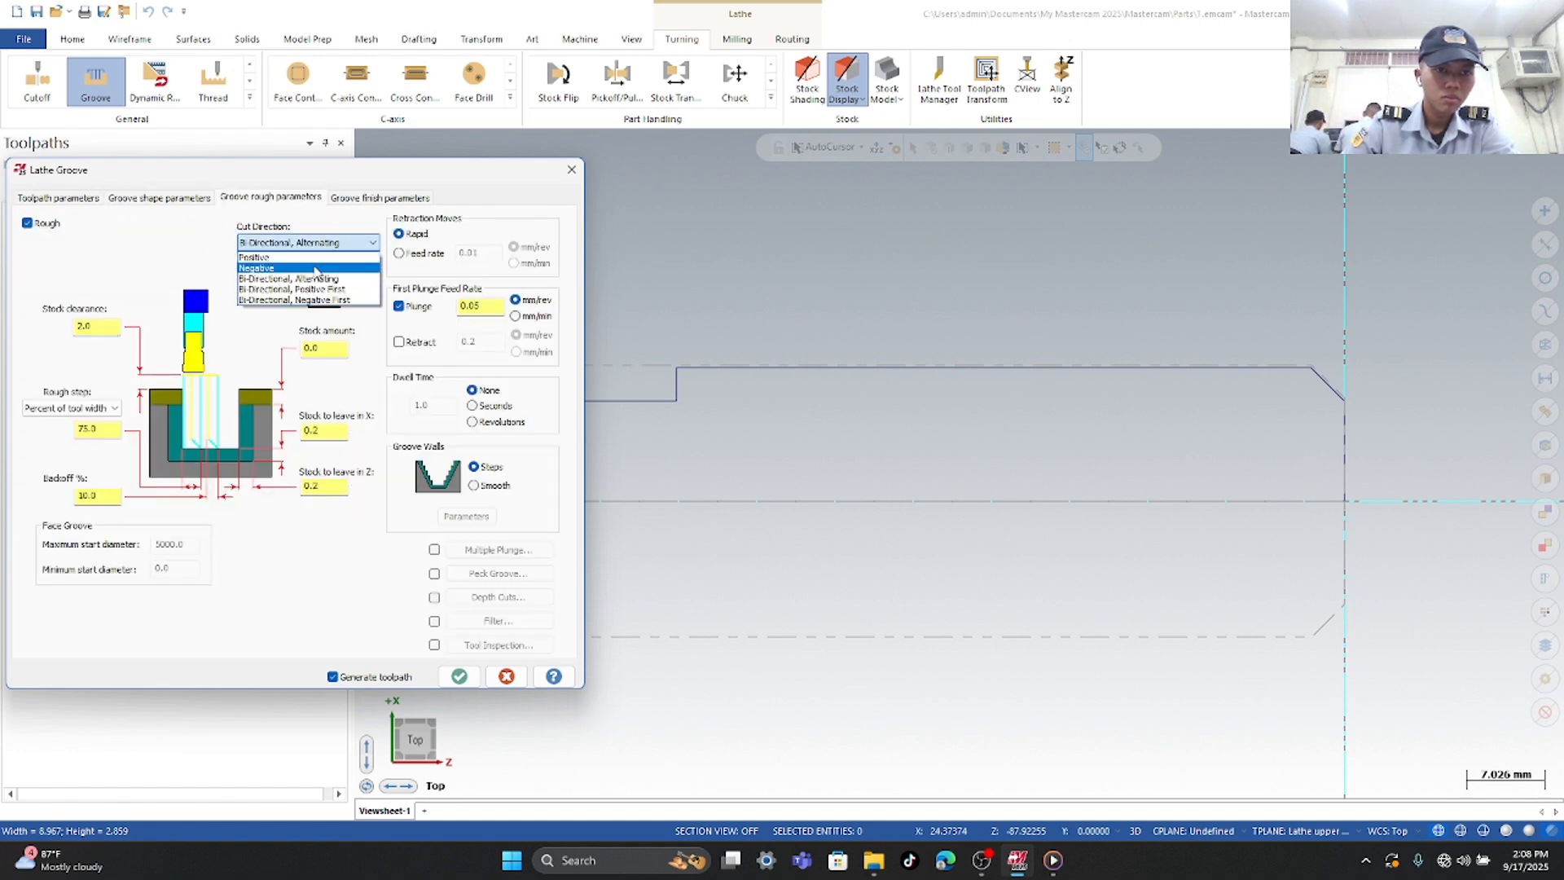
click(269, 261)
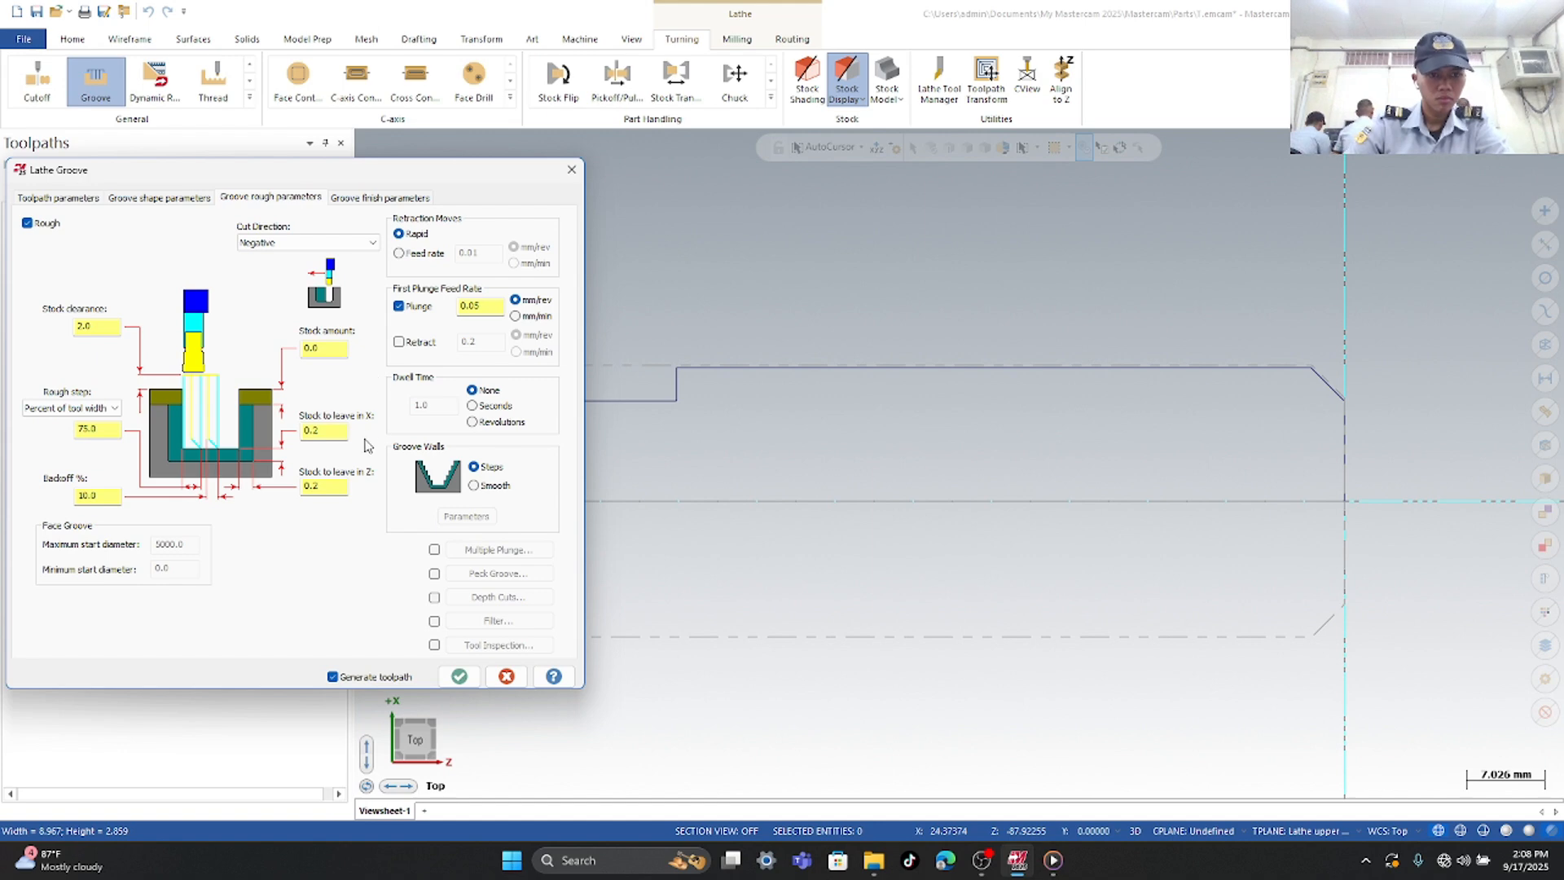
- Turn off the groove finish passes and generate the groove toolpath
click(355, 199)
click(49, 224)
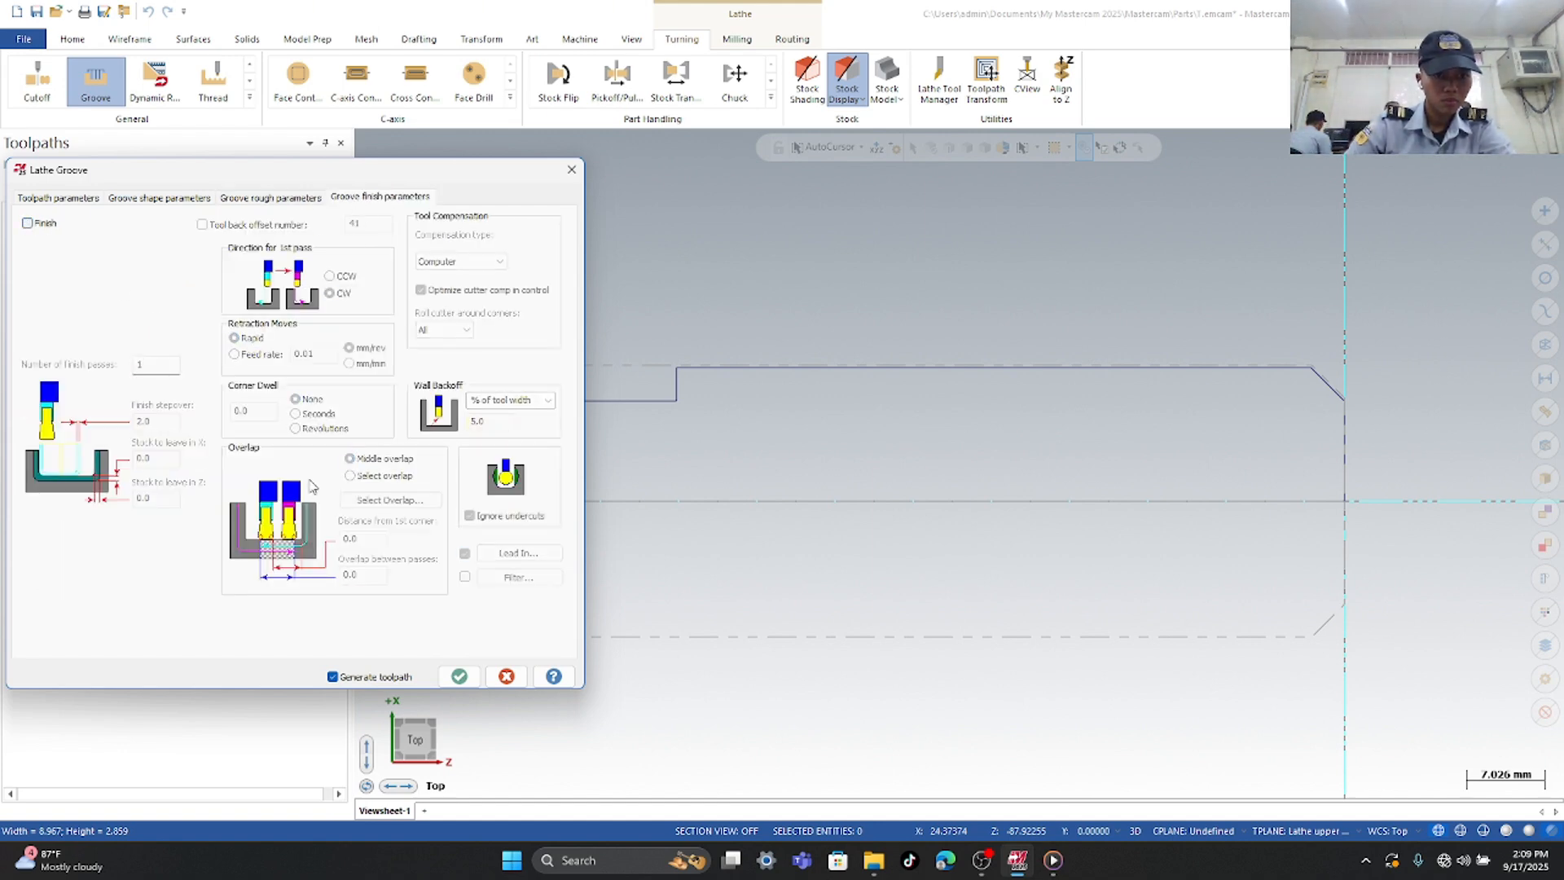
click(460, 677)
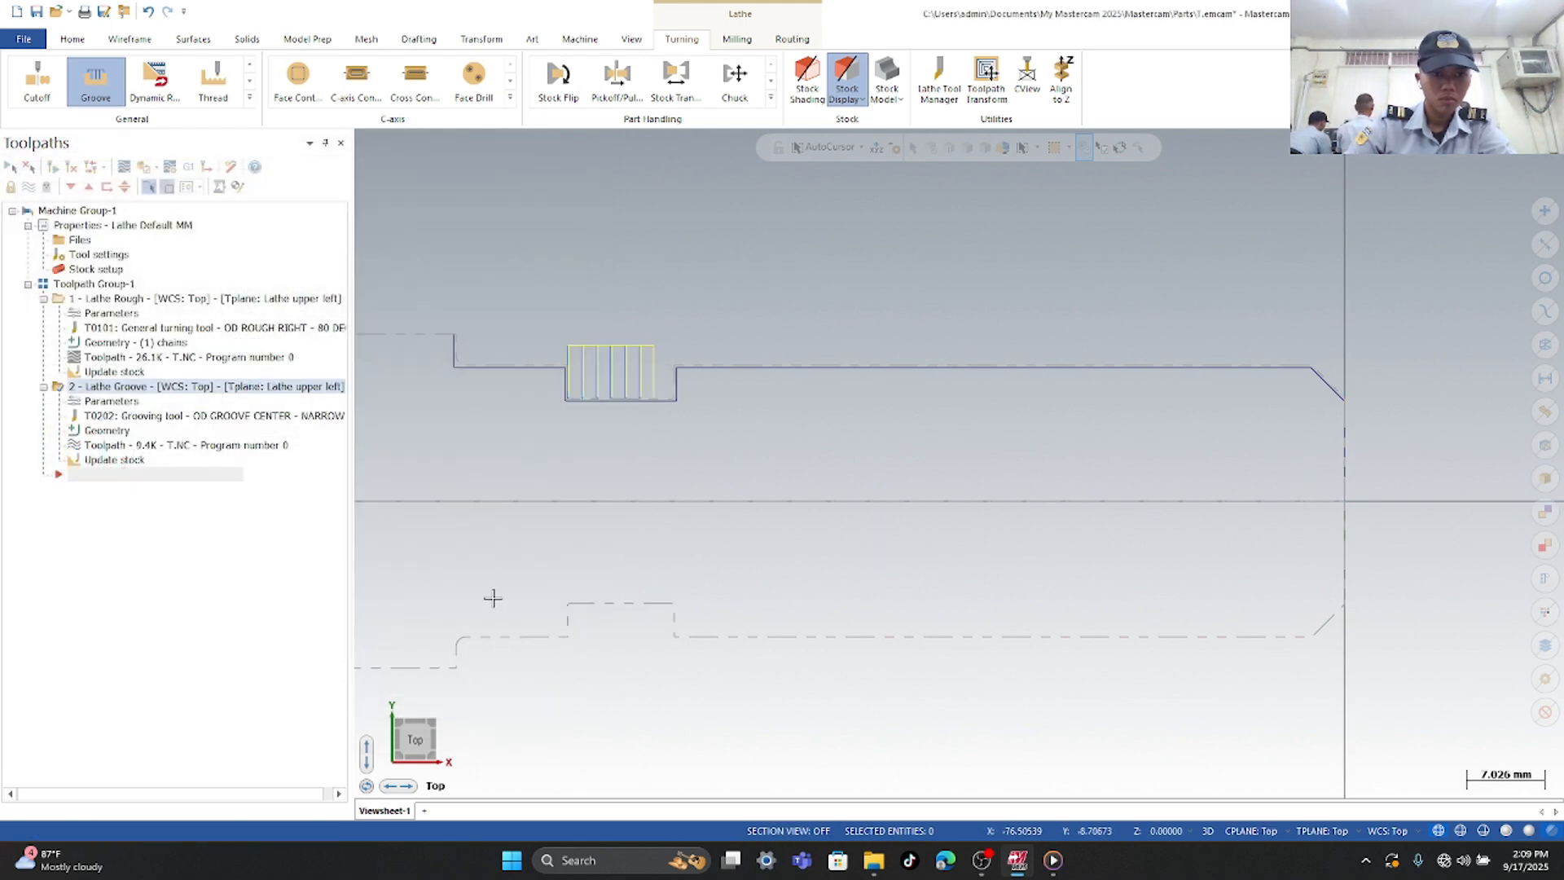
- Start a lathe Thread toolpath with the T9191 OD THREAD LEFT - SMALL tool and set the tool, offset and station numbers to 3
click(213, 82)
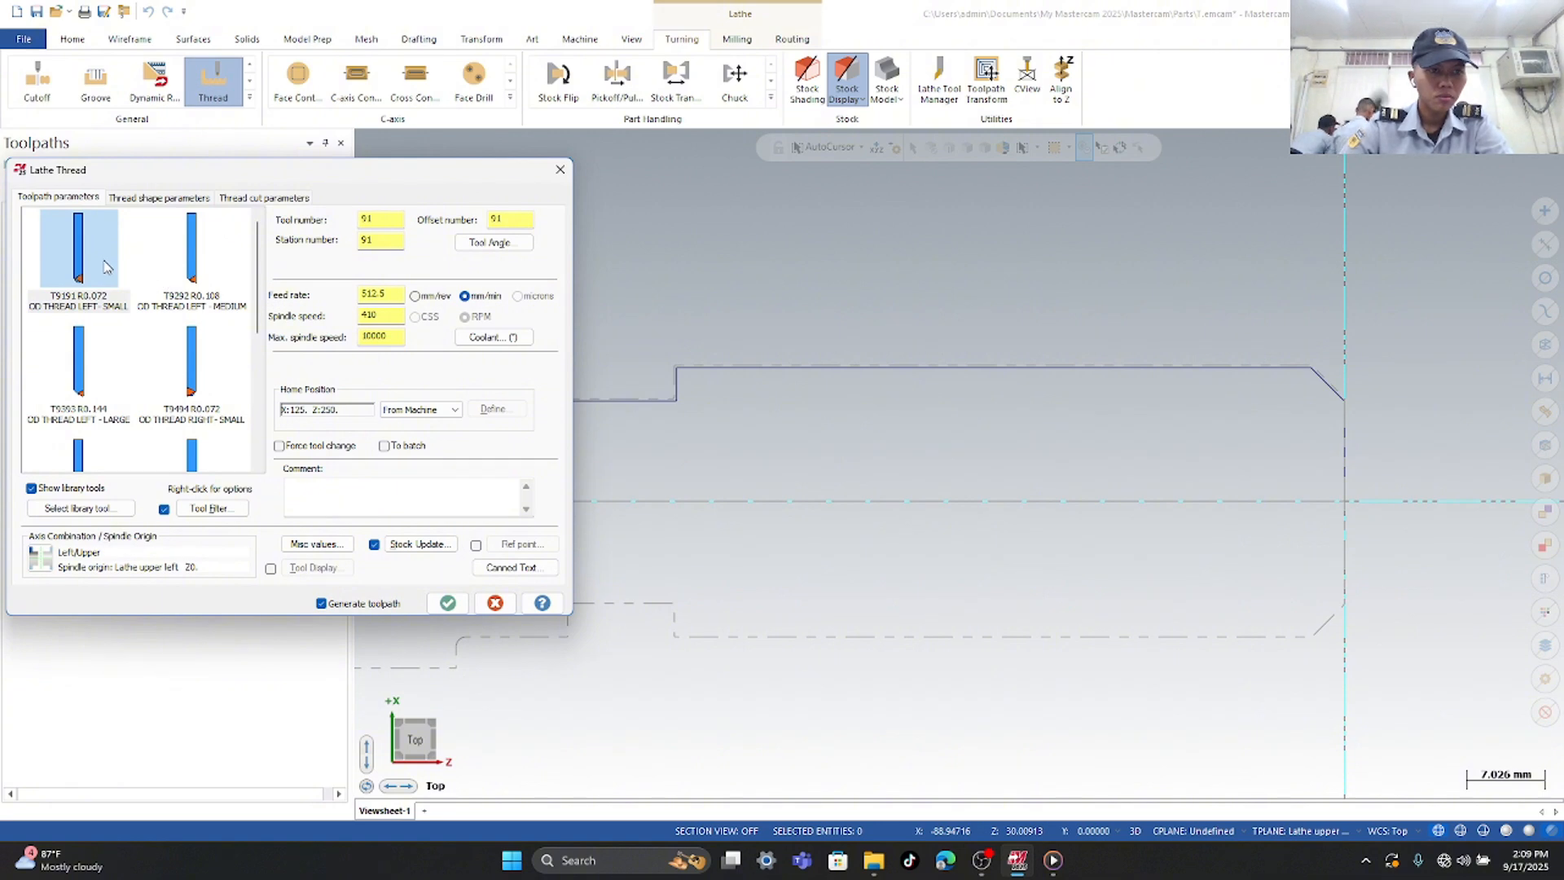
click(104, 266)
key(Tab)
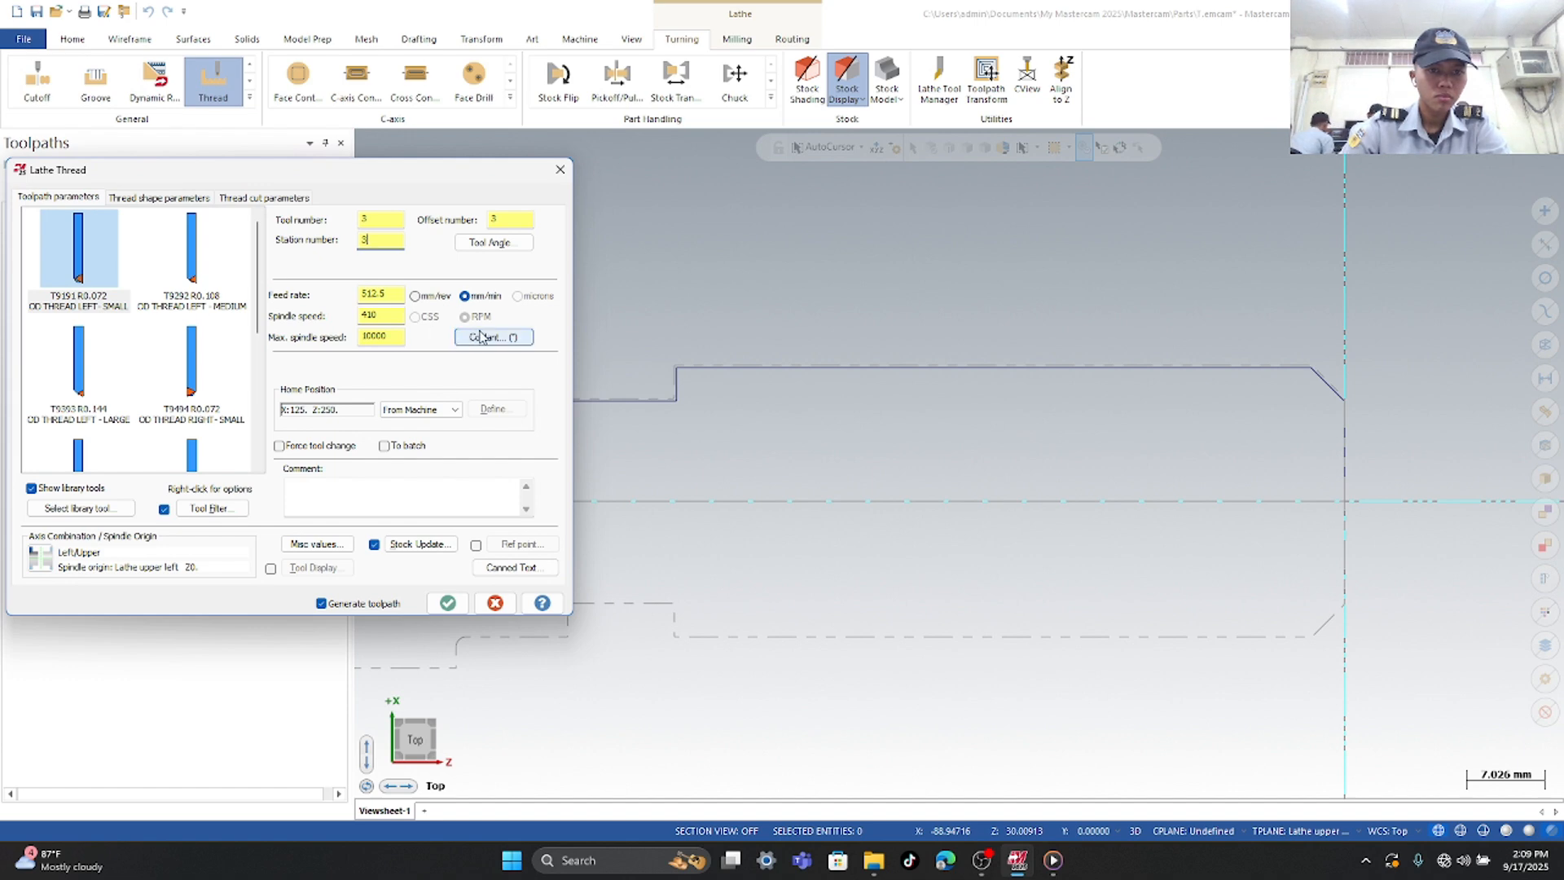
- Define the thread from the Metric M Profile table as 24 mm fine with a 2 mm lead, and pick its end position on the groove's right wall
click(188, 204)
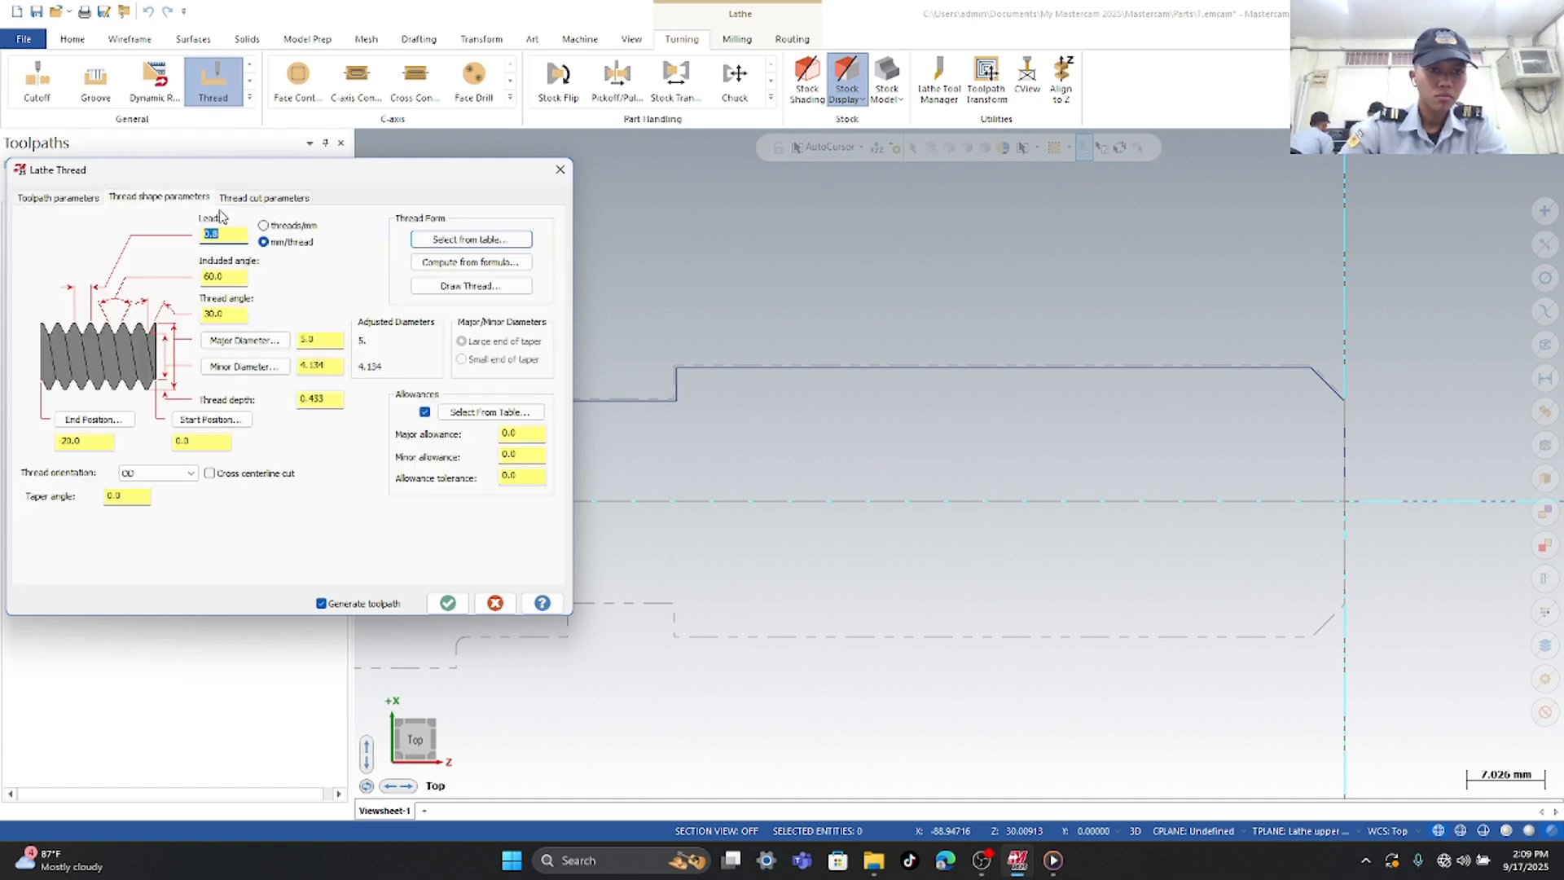
click(471, 239)
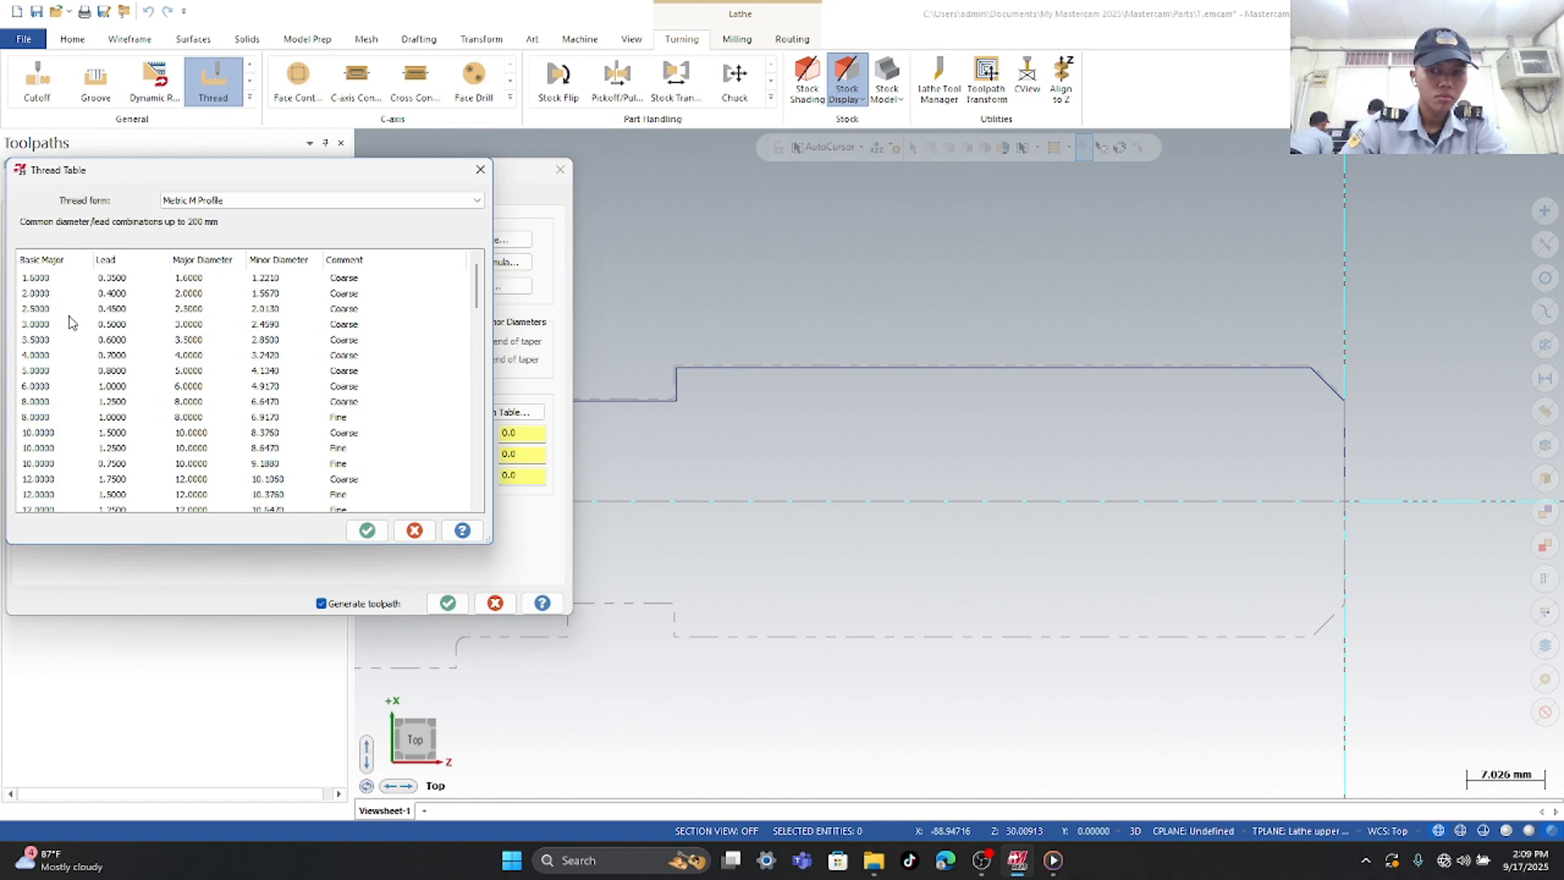
scroll(74, 342, down, 9)
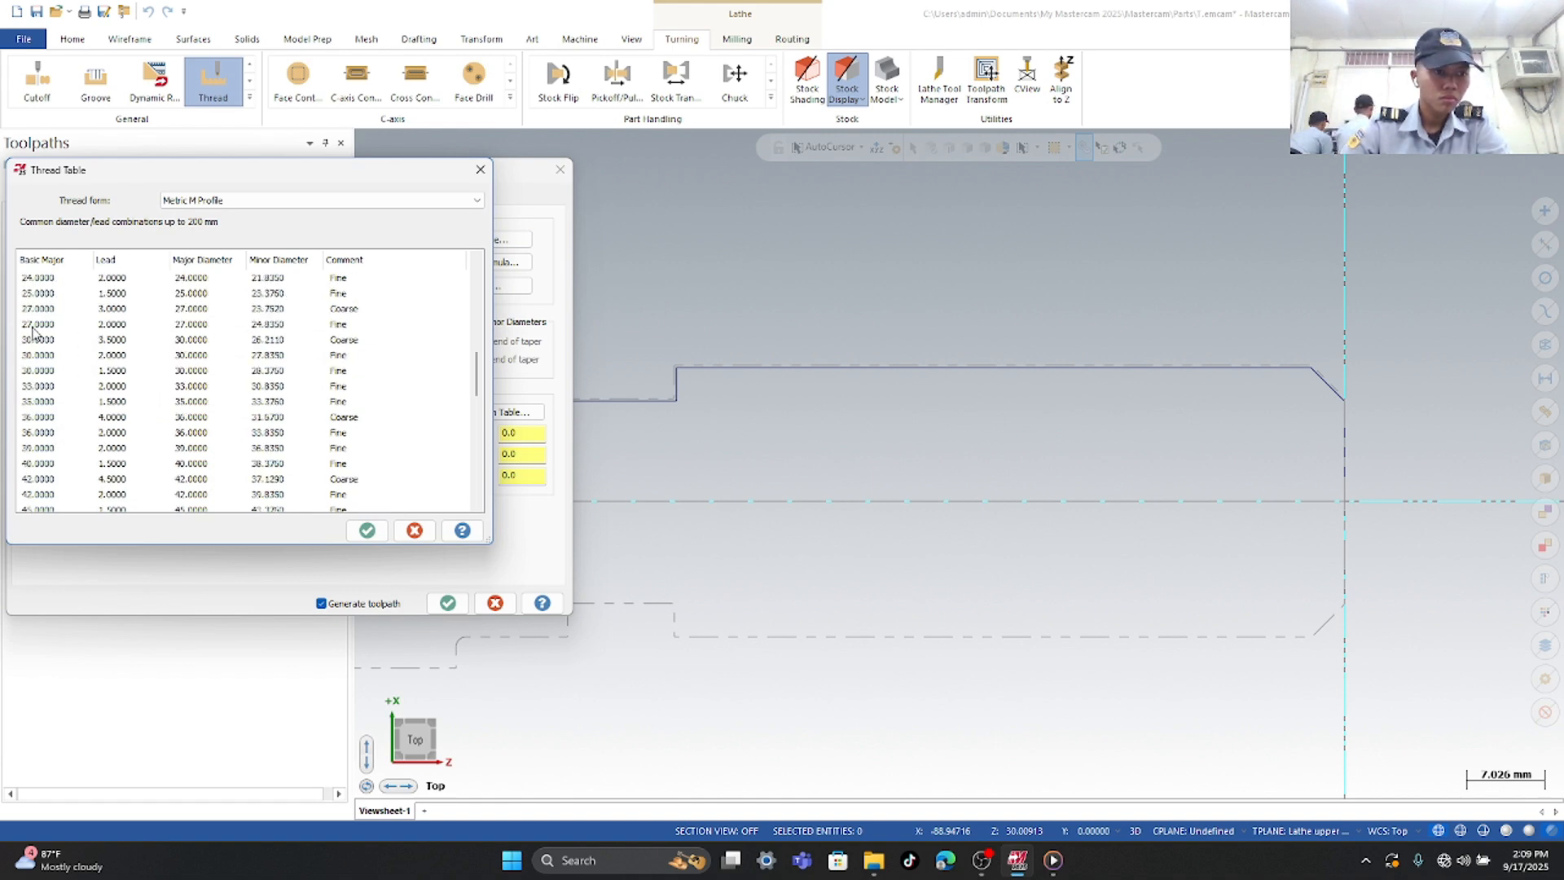
scroll(32, 330, up, 2)
click(46, 373)
click(122, 356)
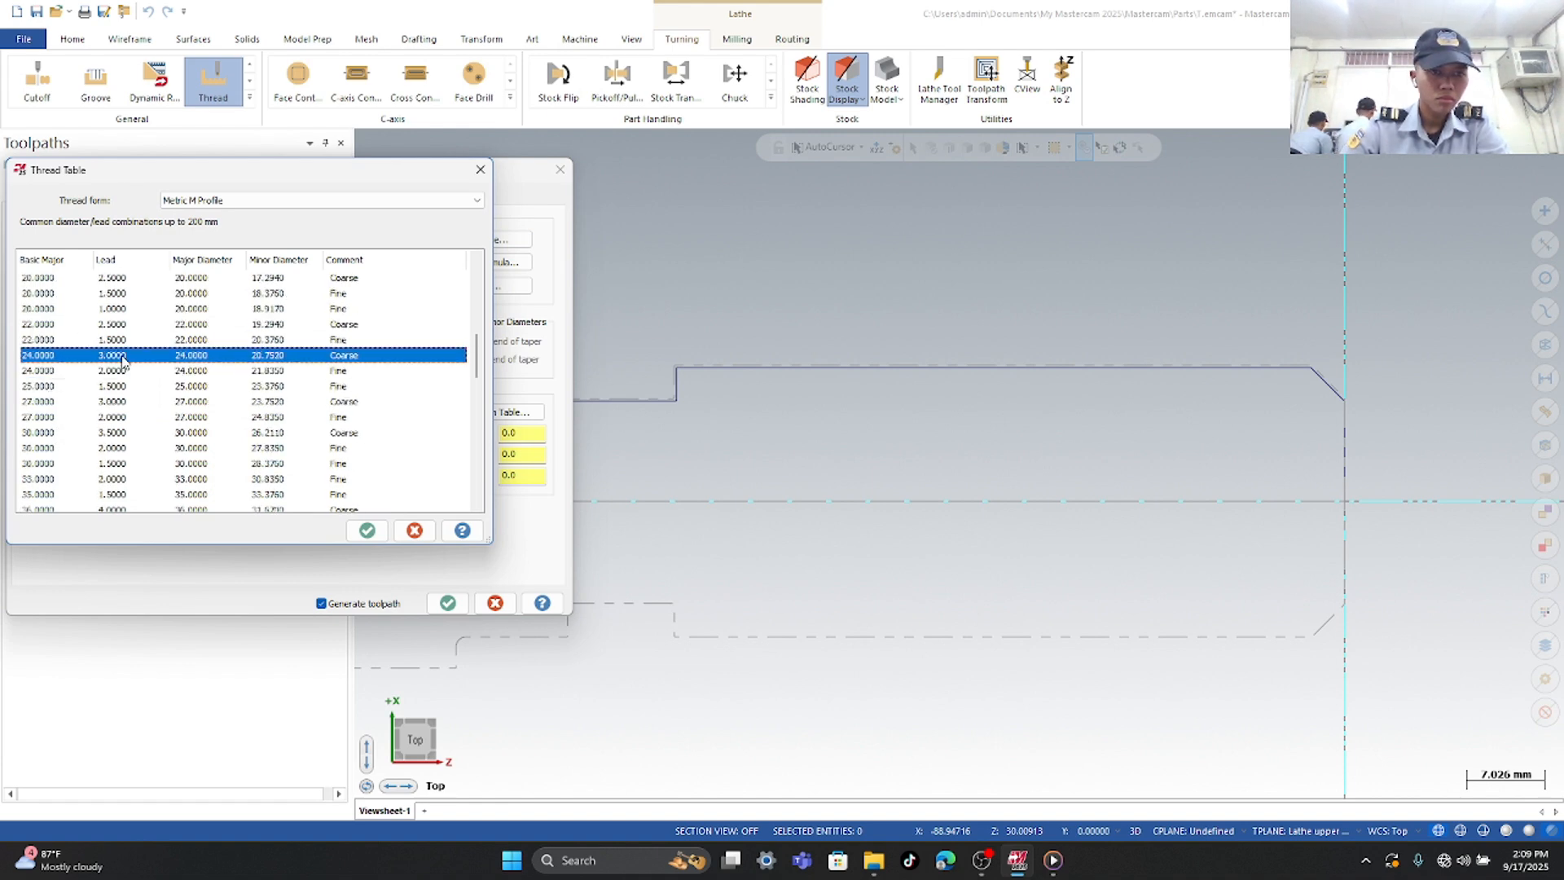
click(120, 371)
click(366, 531)
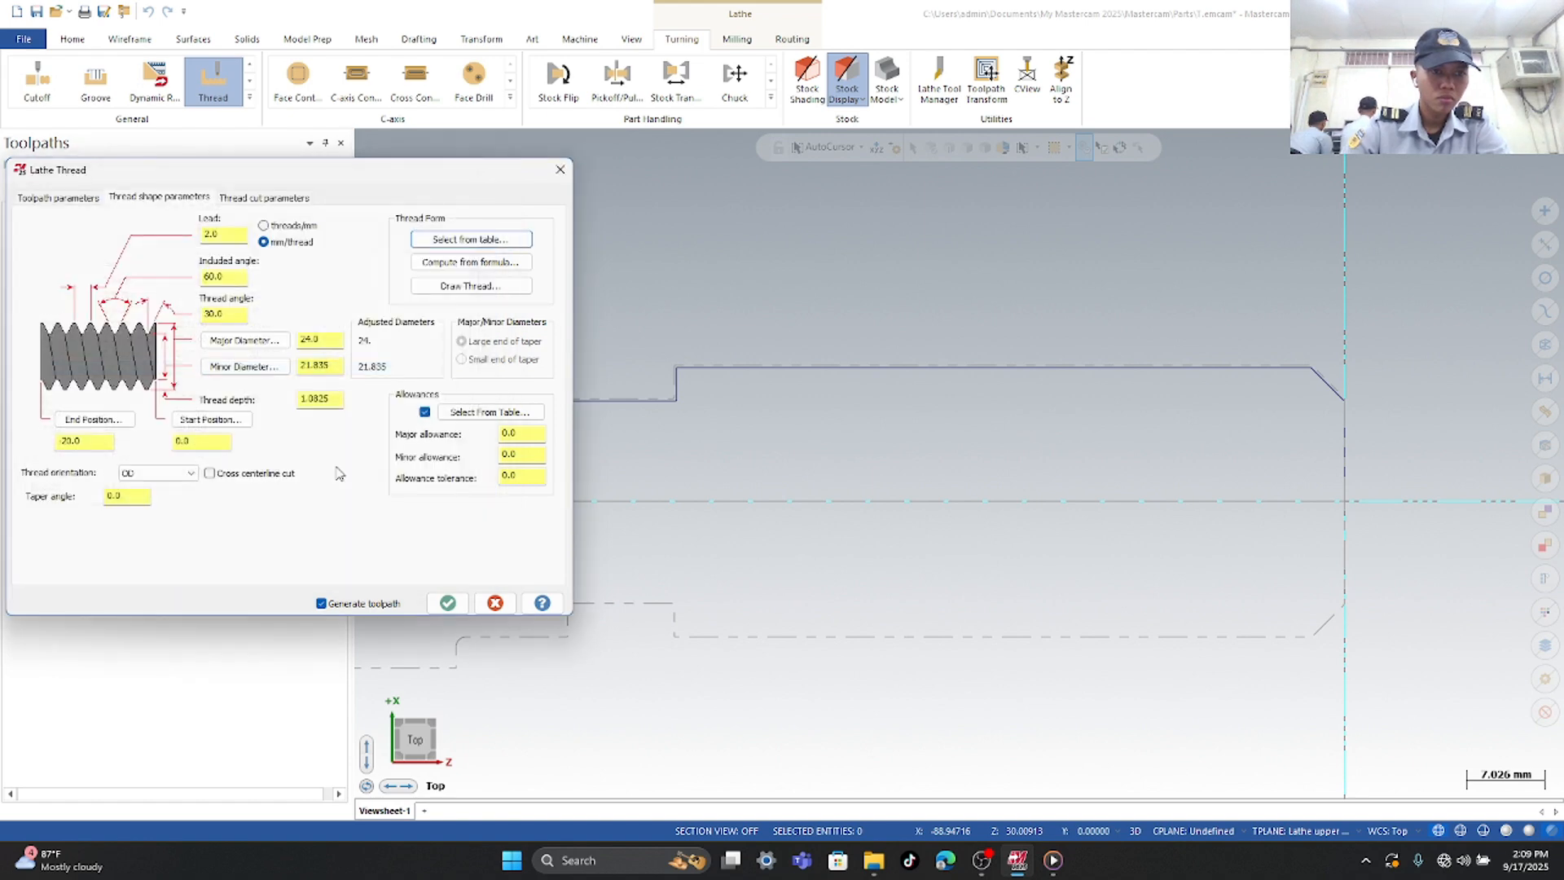
click(123, 417)
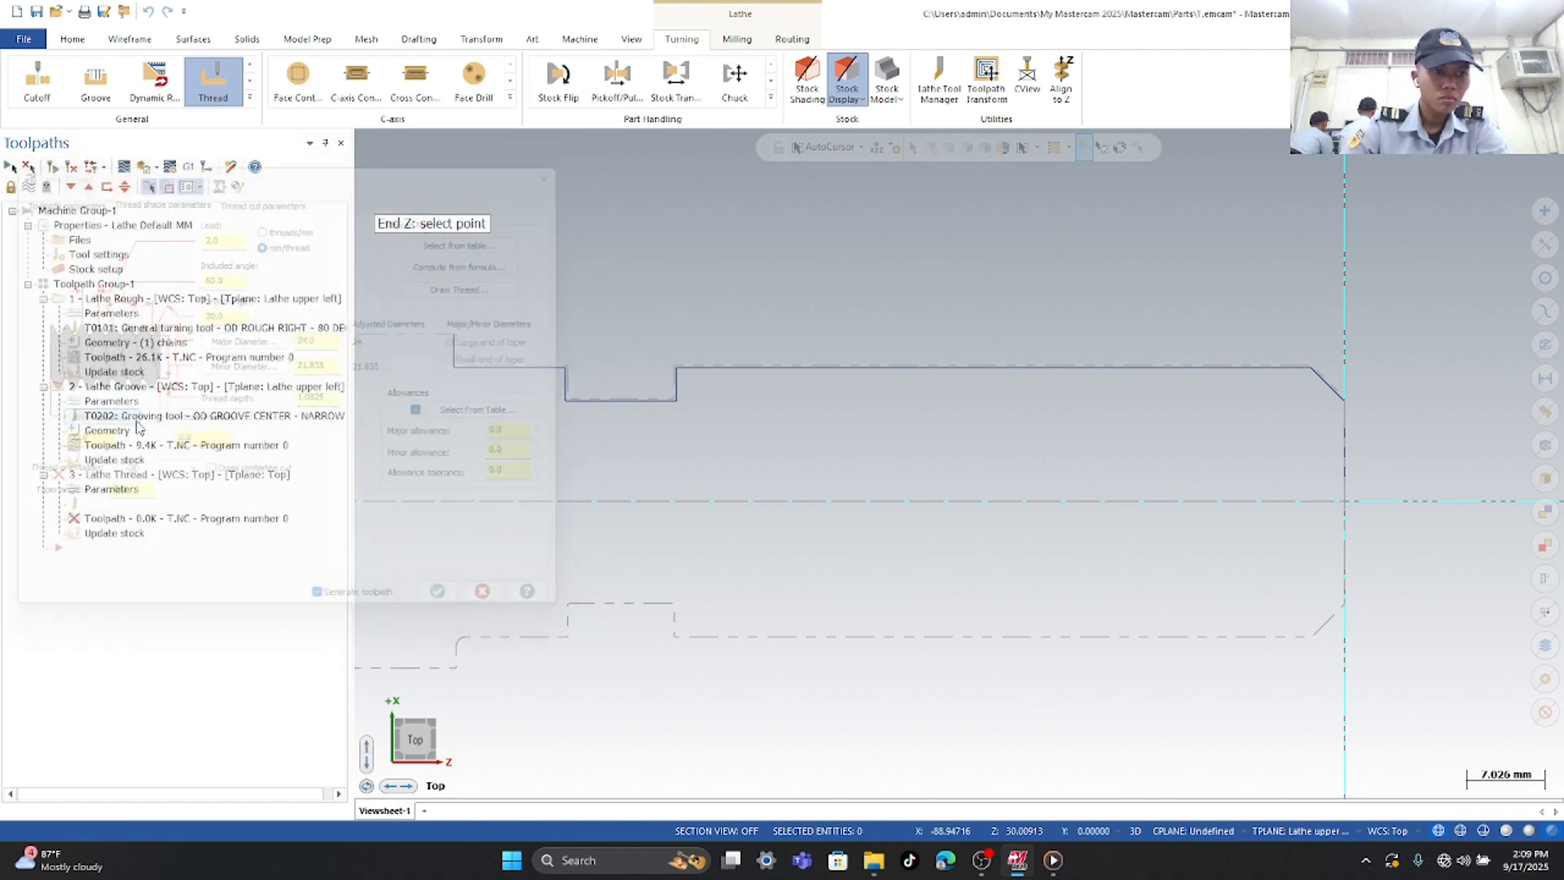
click(676, 387)
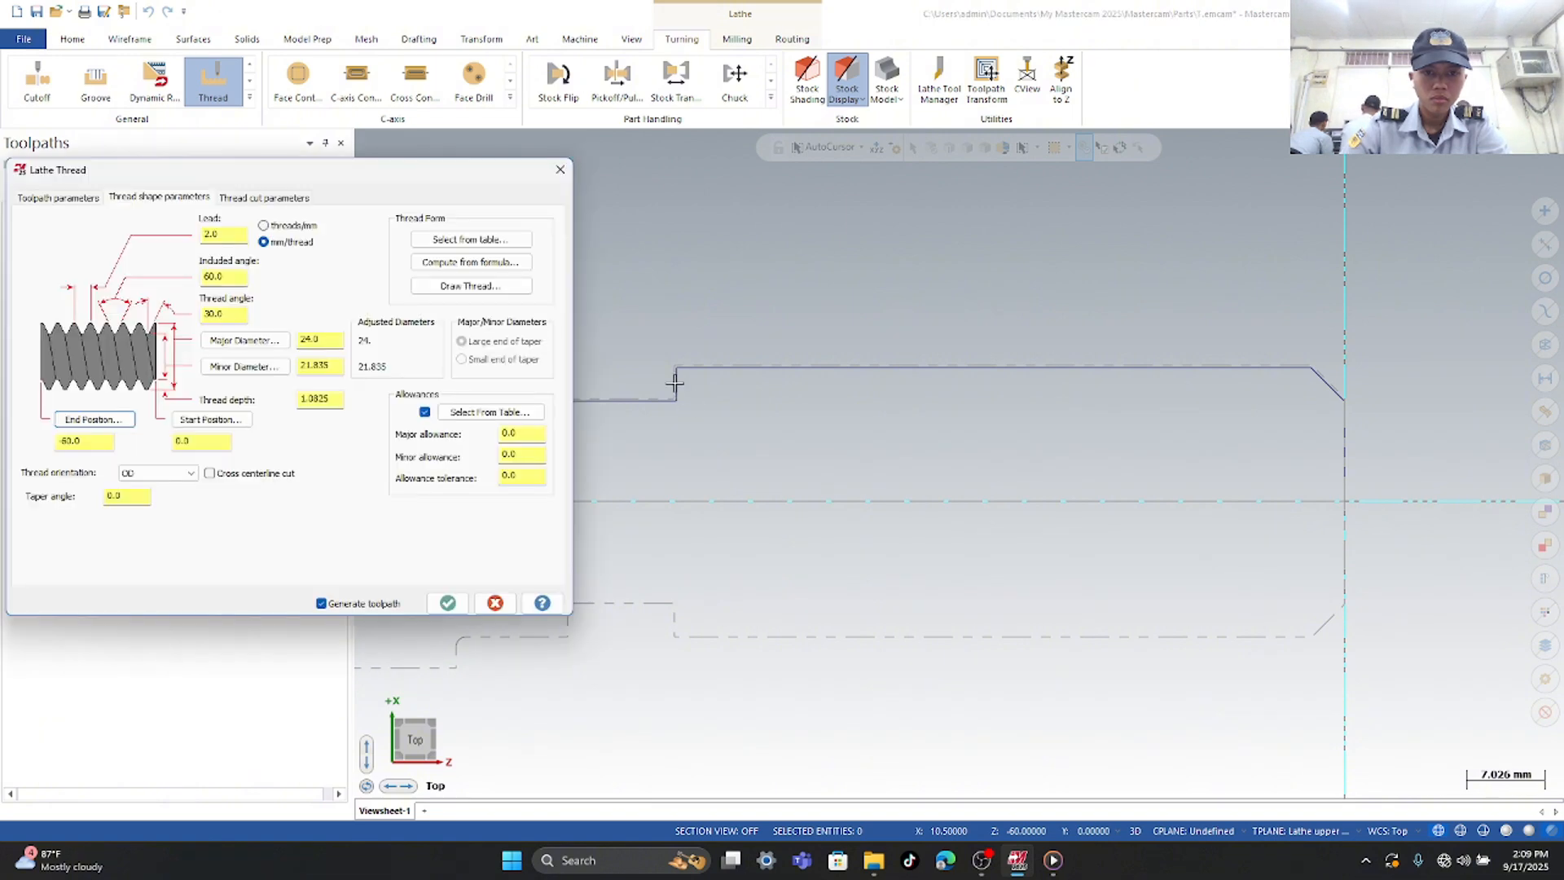
- Enable multi-start threading, set the number of spring cuts to 2, and generate the thread toolpath
click(265, 198)
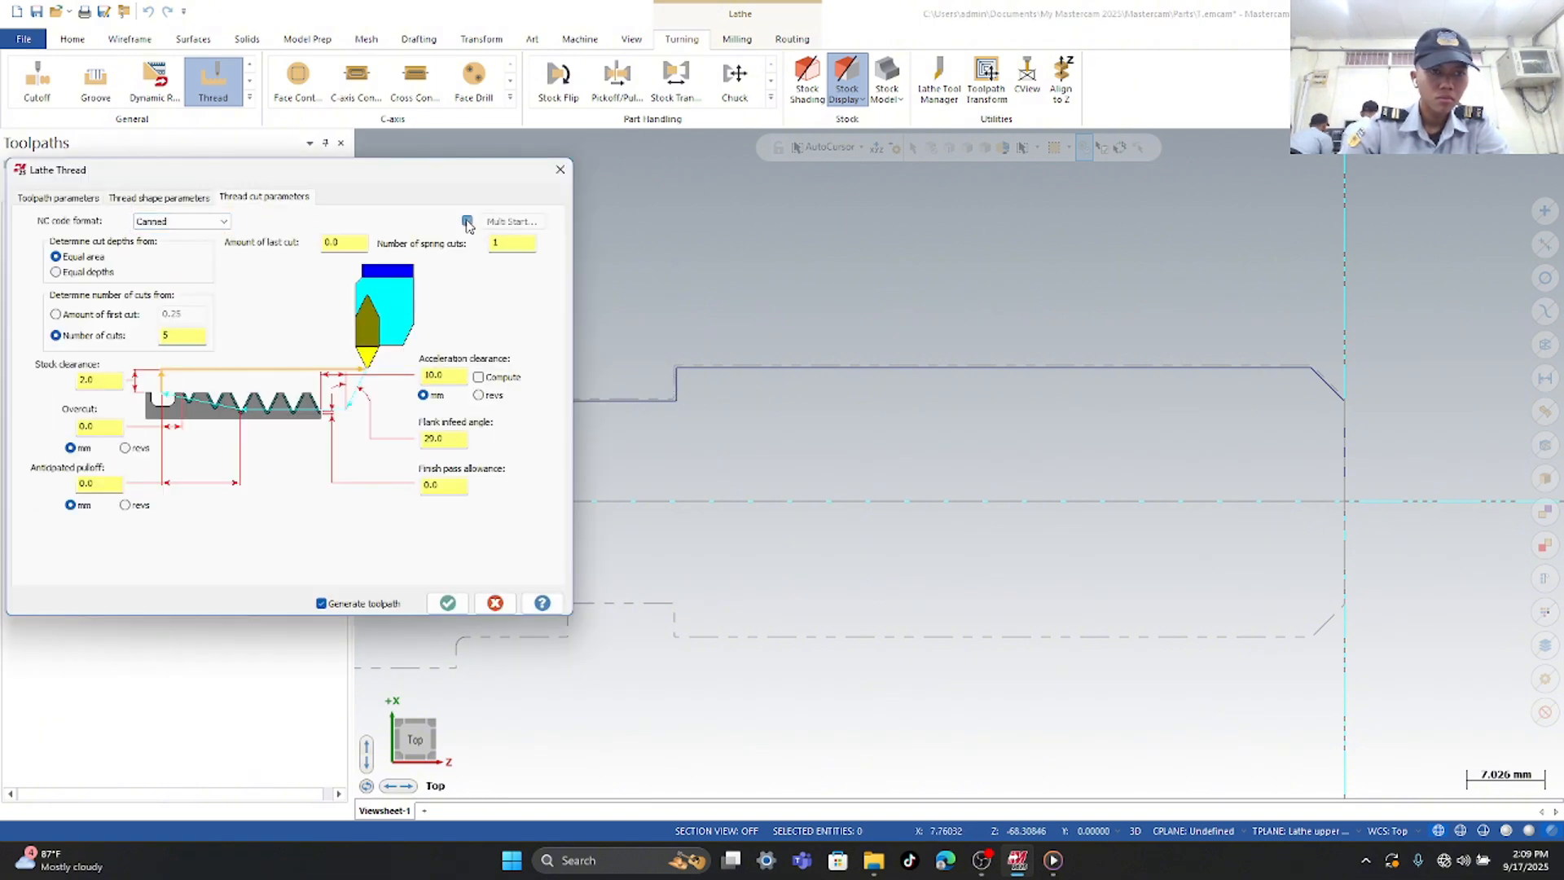
click(507, 222)
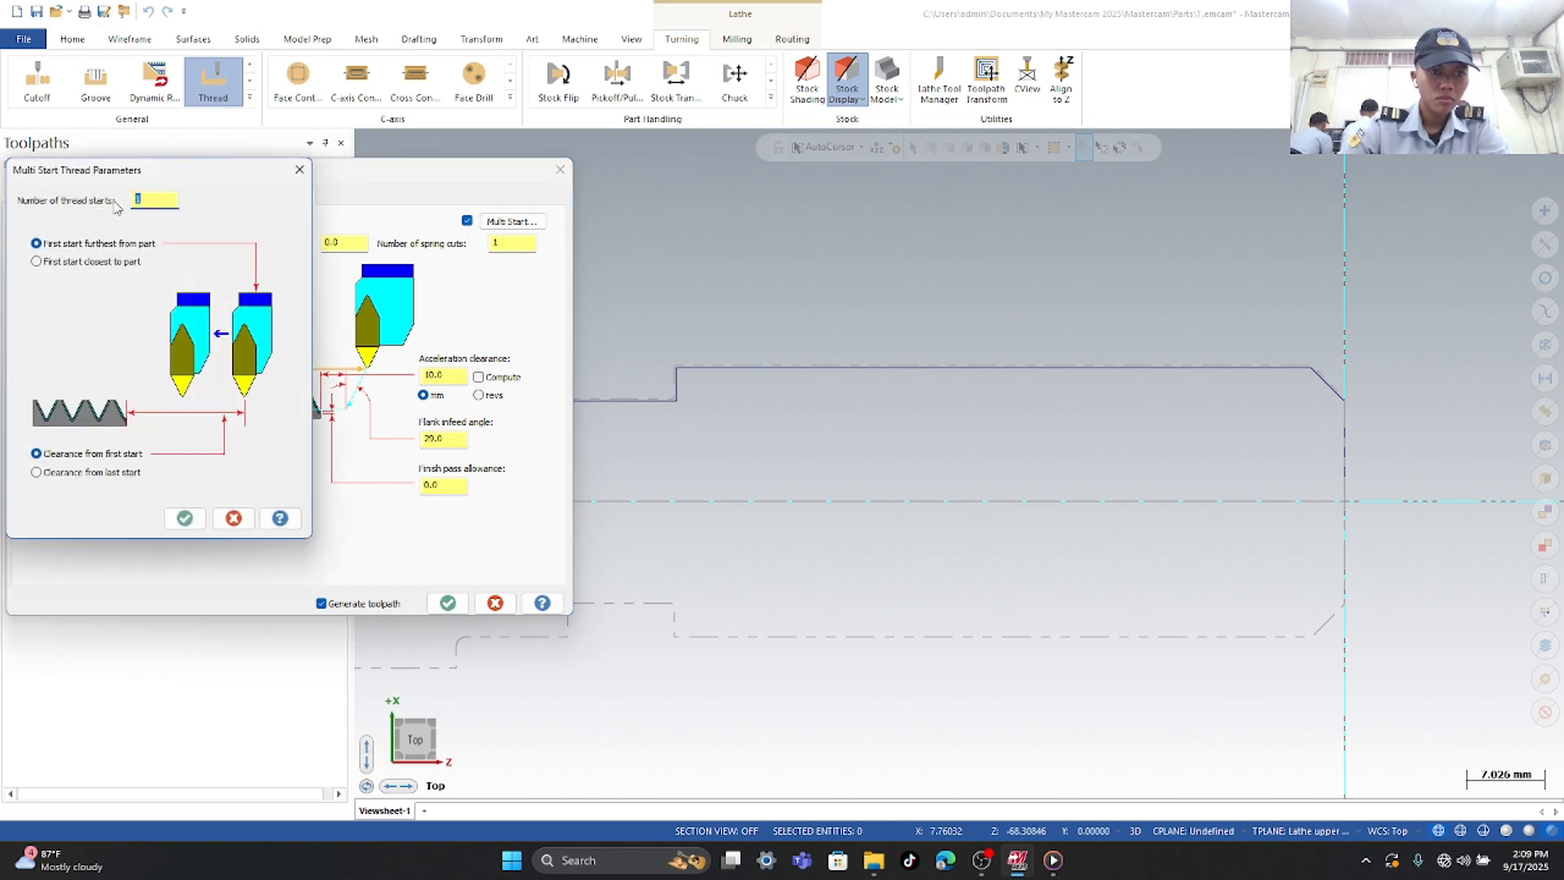
click(199, 515)
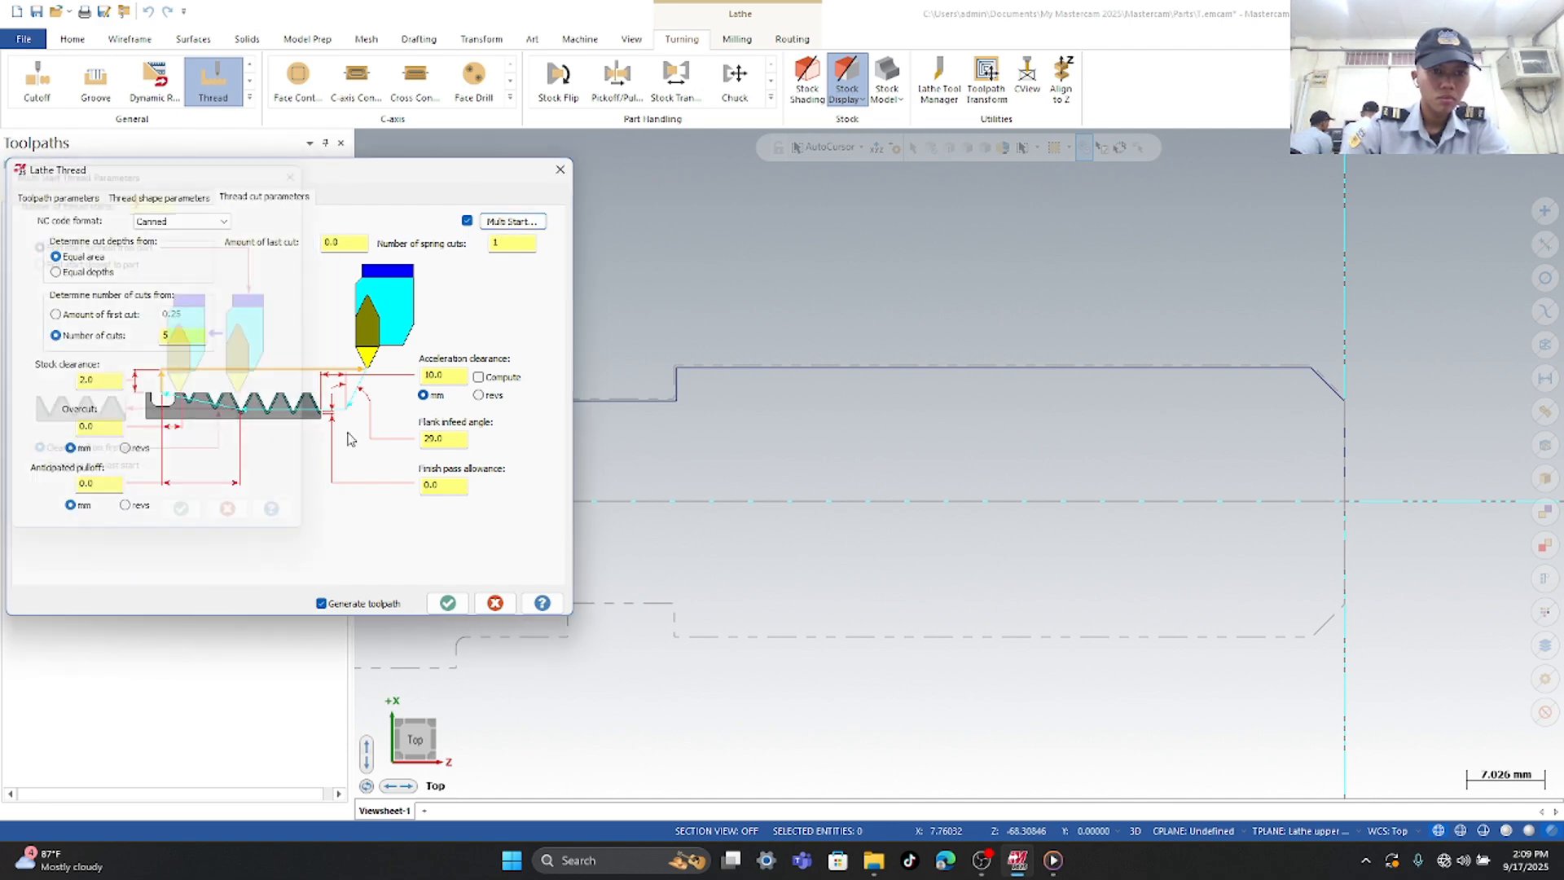
key(Tab)
text(2)
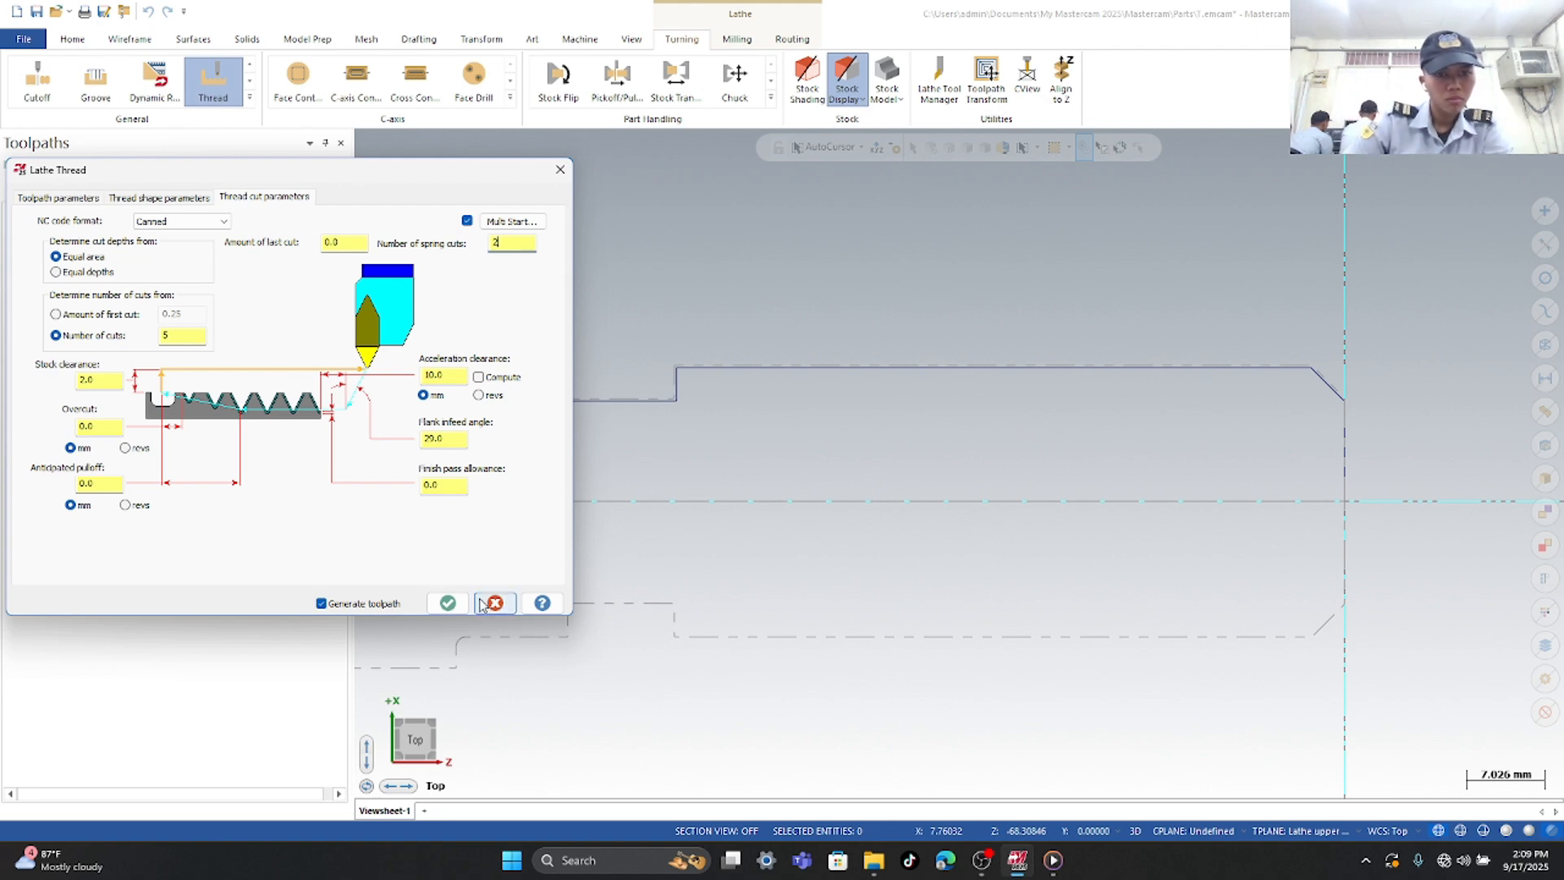
click(448, 603)
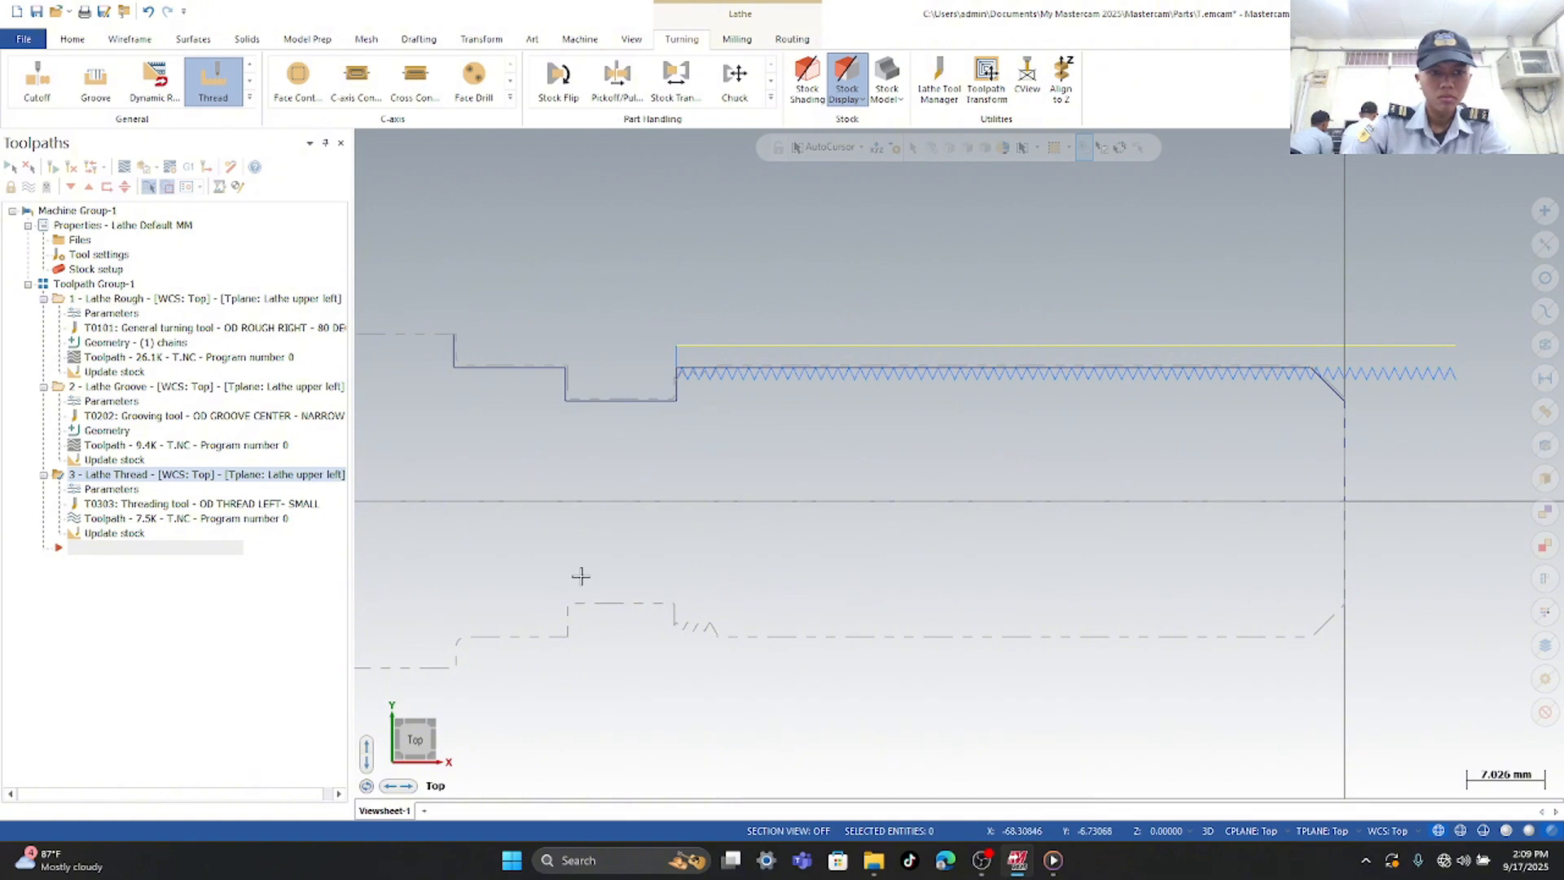
- Select all operations in Toolpath Group-1 and run the Verify simulation with the stock viewed at an angle
click(45, 285)
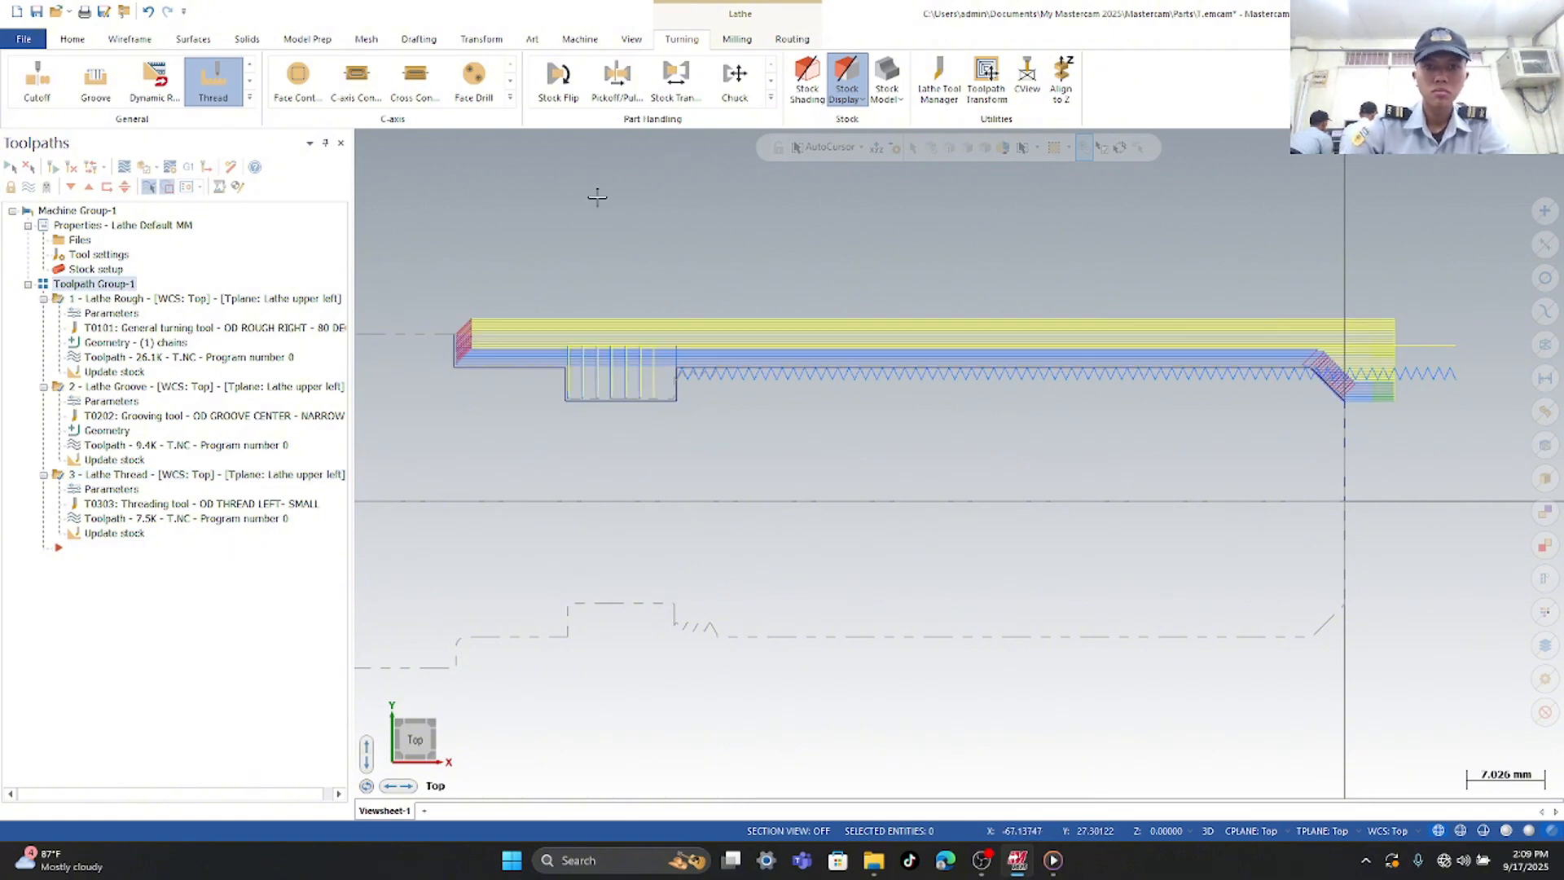
click(143, 168)
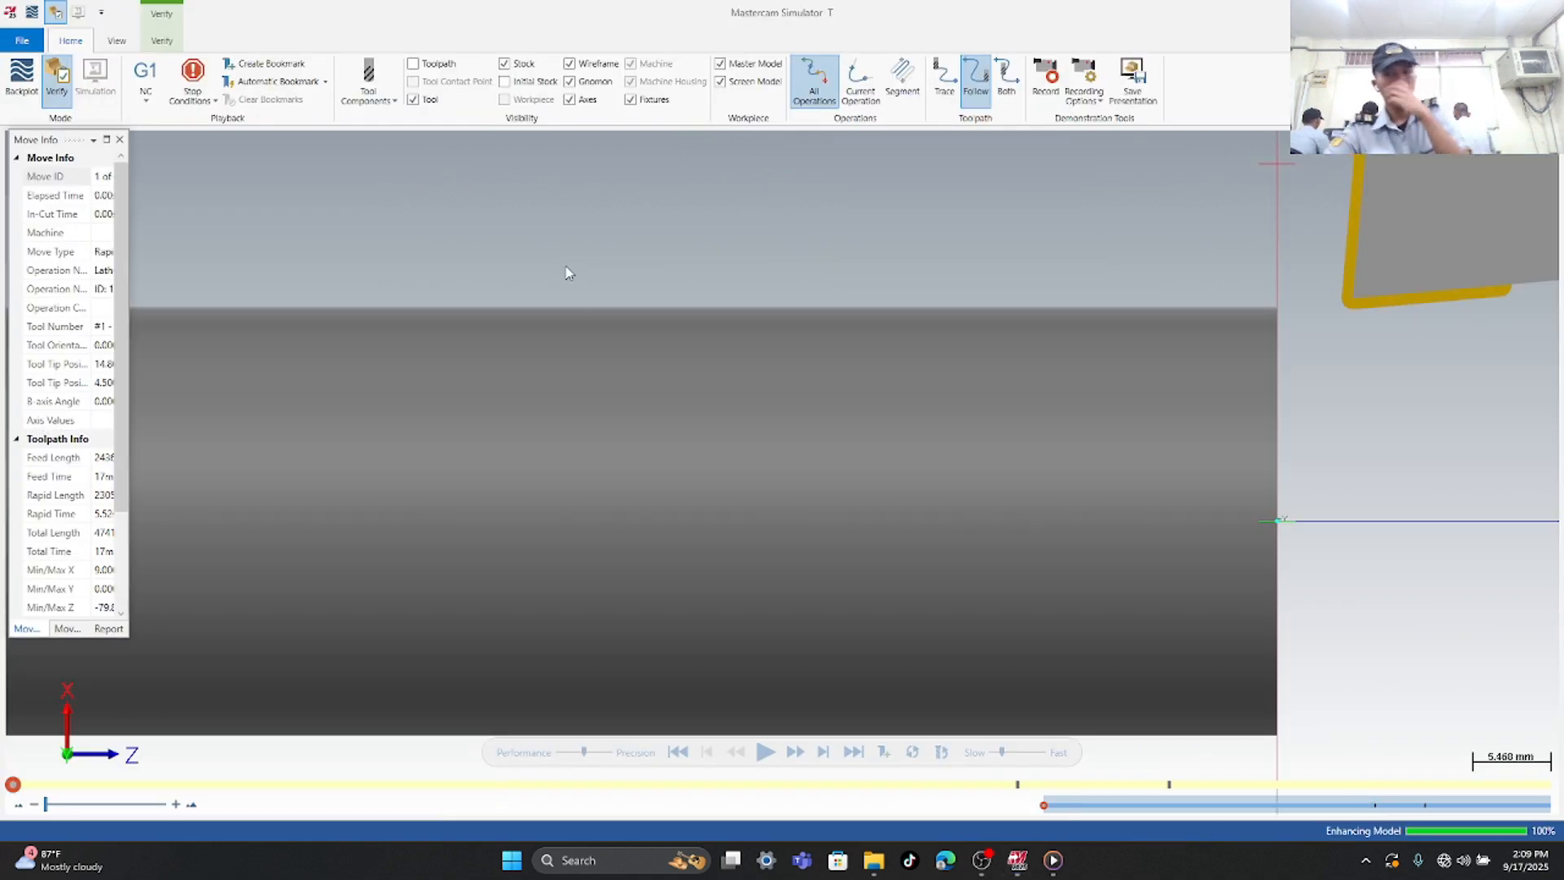
scroll(705, 310, down, 3)
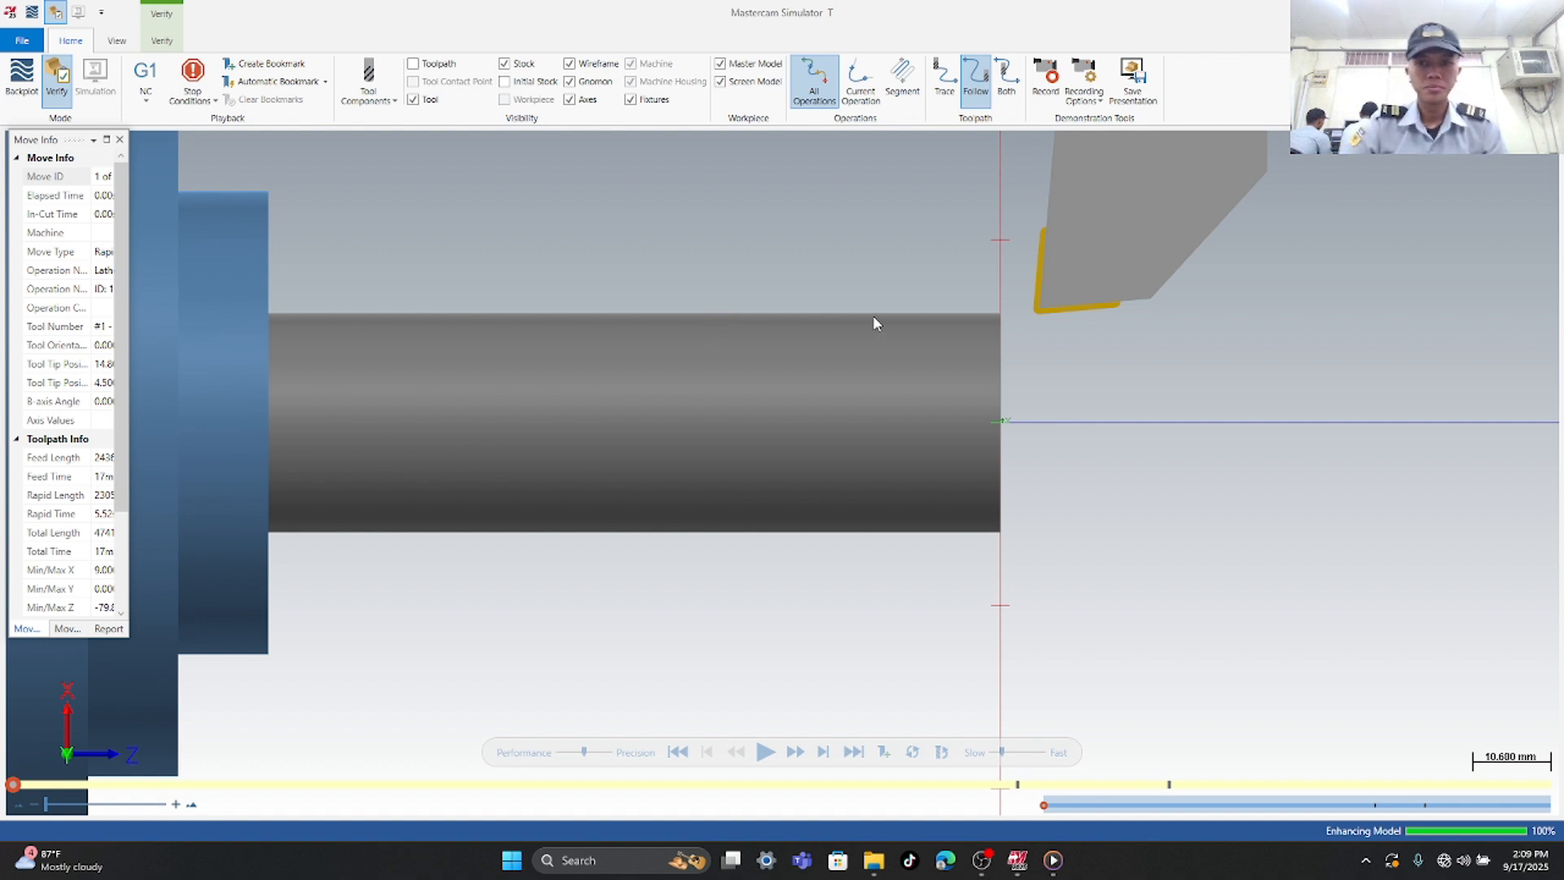
middle_drag(1061, 436, 856, 396)
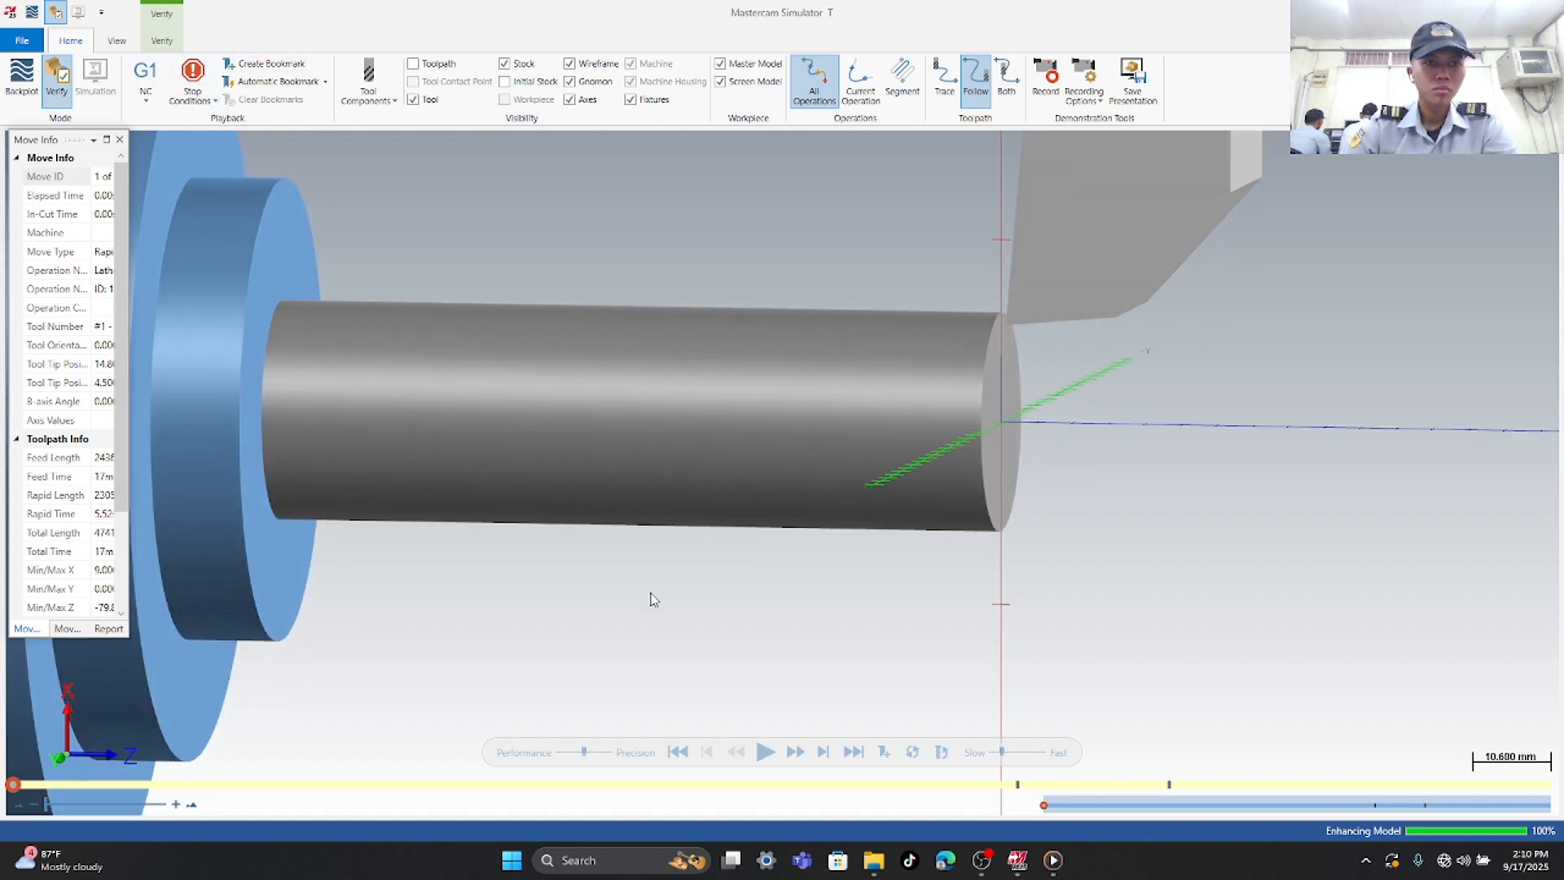
click(766, 752)
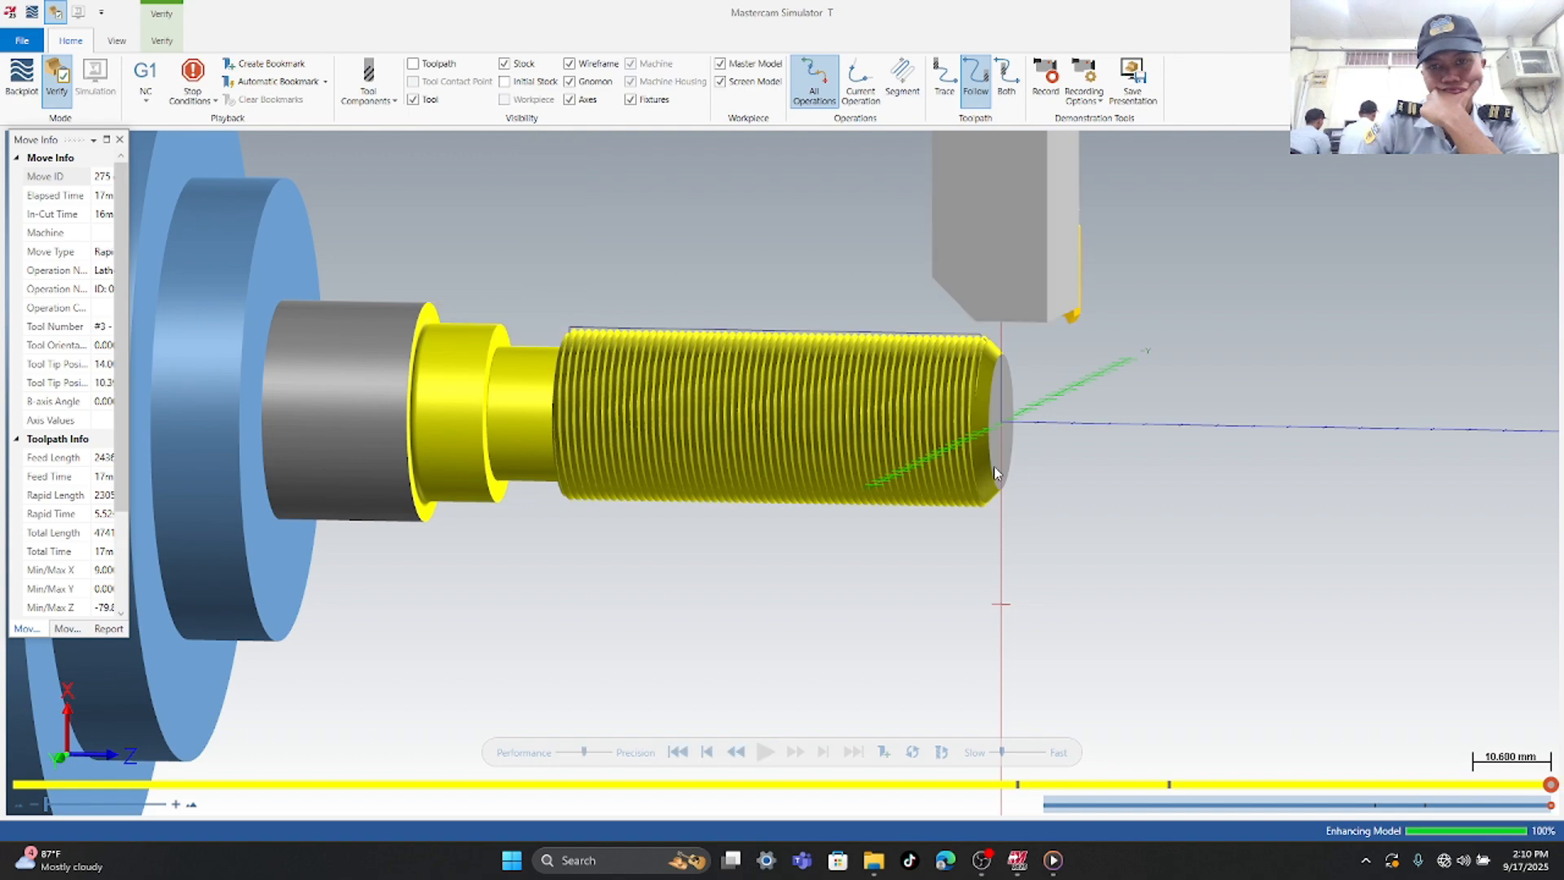
- Examine the chamfered, threaded end of the simulated part from several angles and distances
middle_drag(973, 461, 1070, 407)
scroll(1025, 362, up, 5)
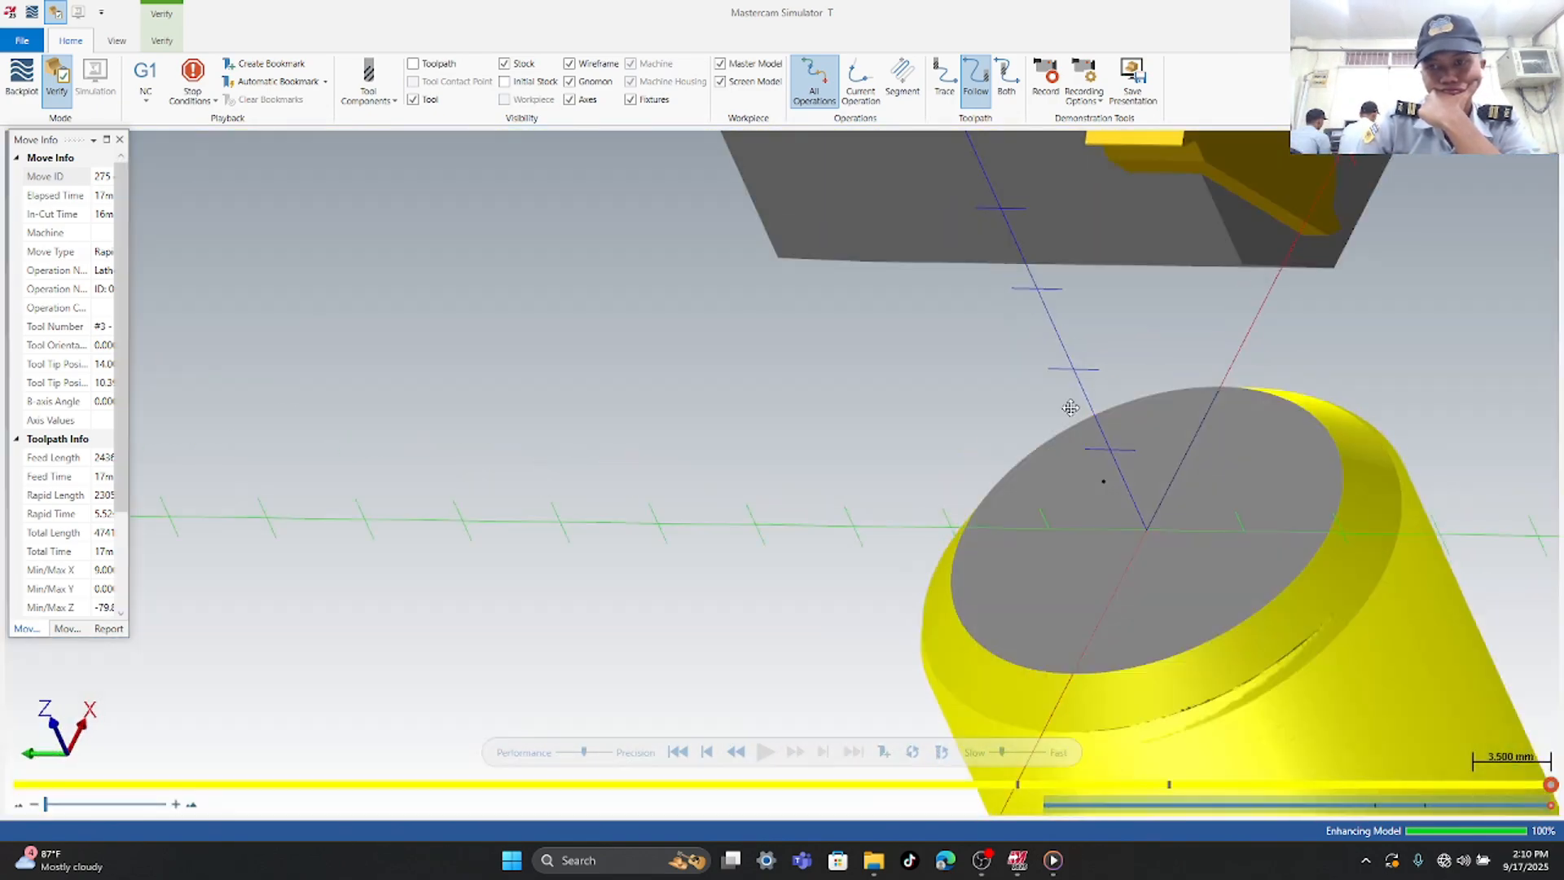
scroll(1253, 628, down, 3)
scroll(1300, 648, up, 1)
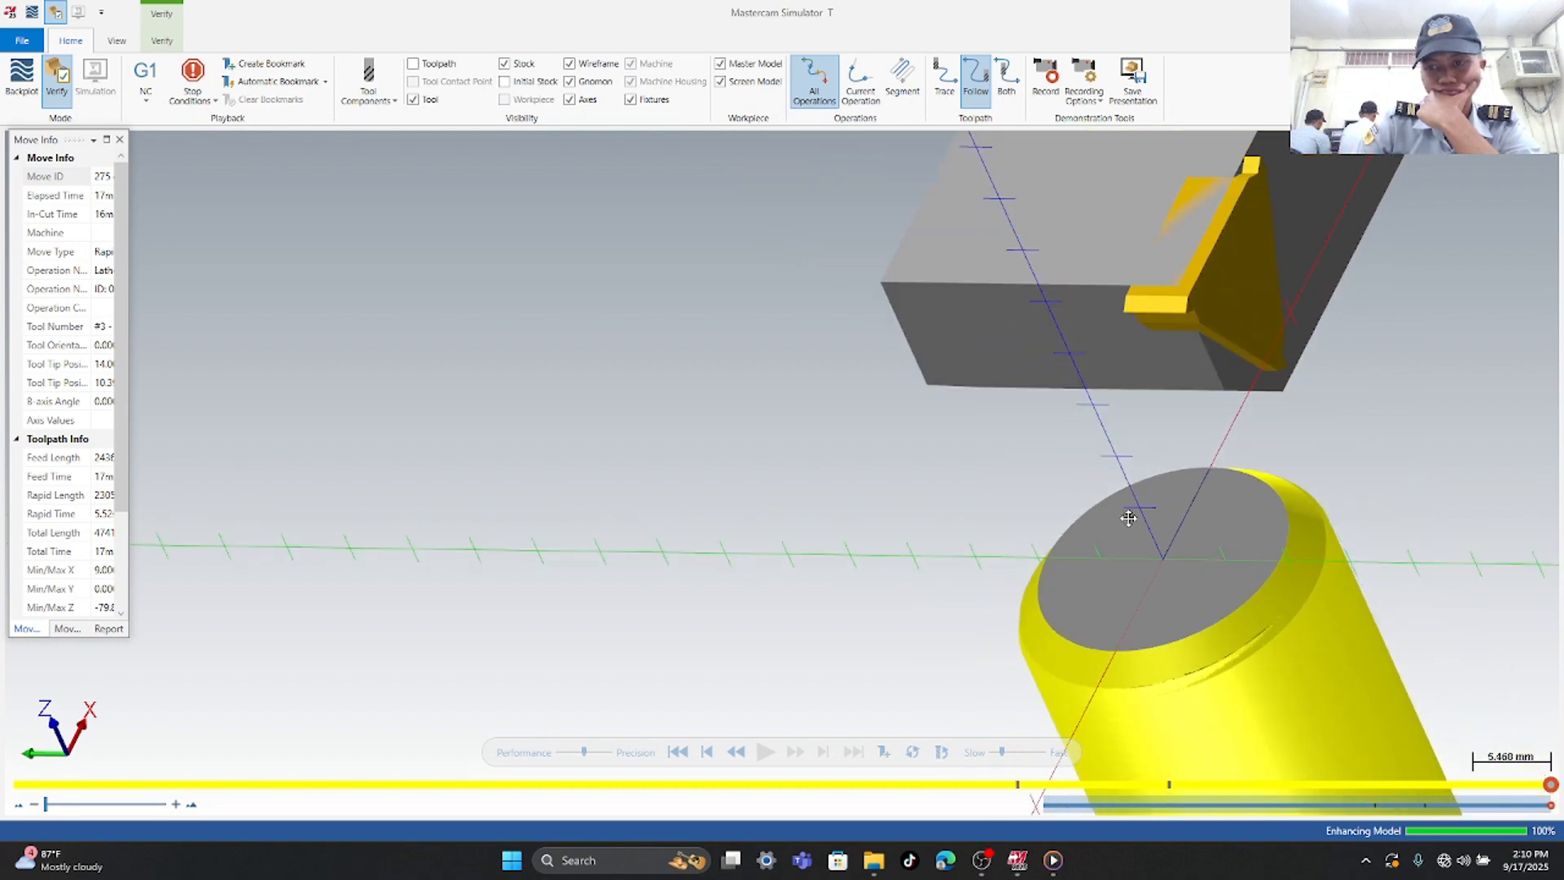
middle_drag(1131, 517, 1184, 532)
scroll(1185, 531, down, 2)
scroll(1233, 640, up, 3)
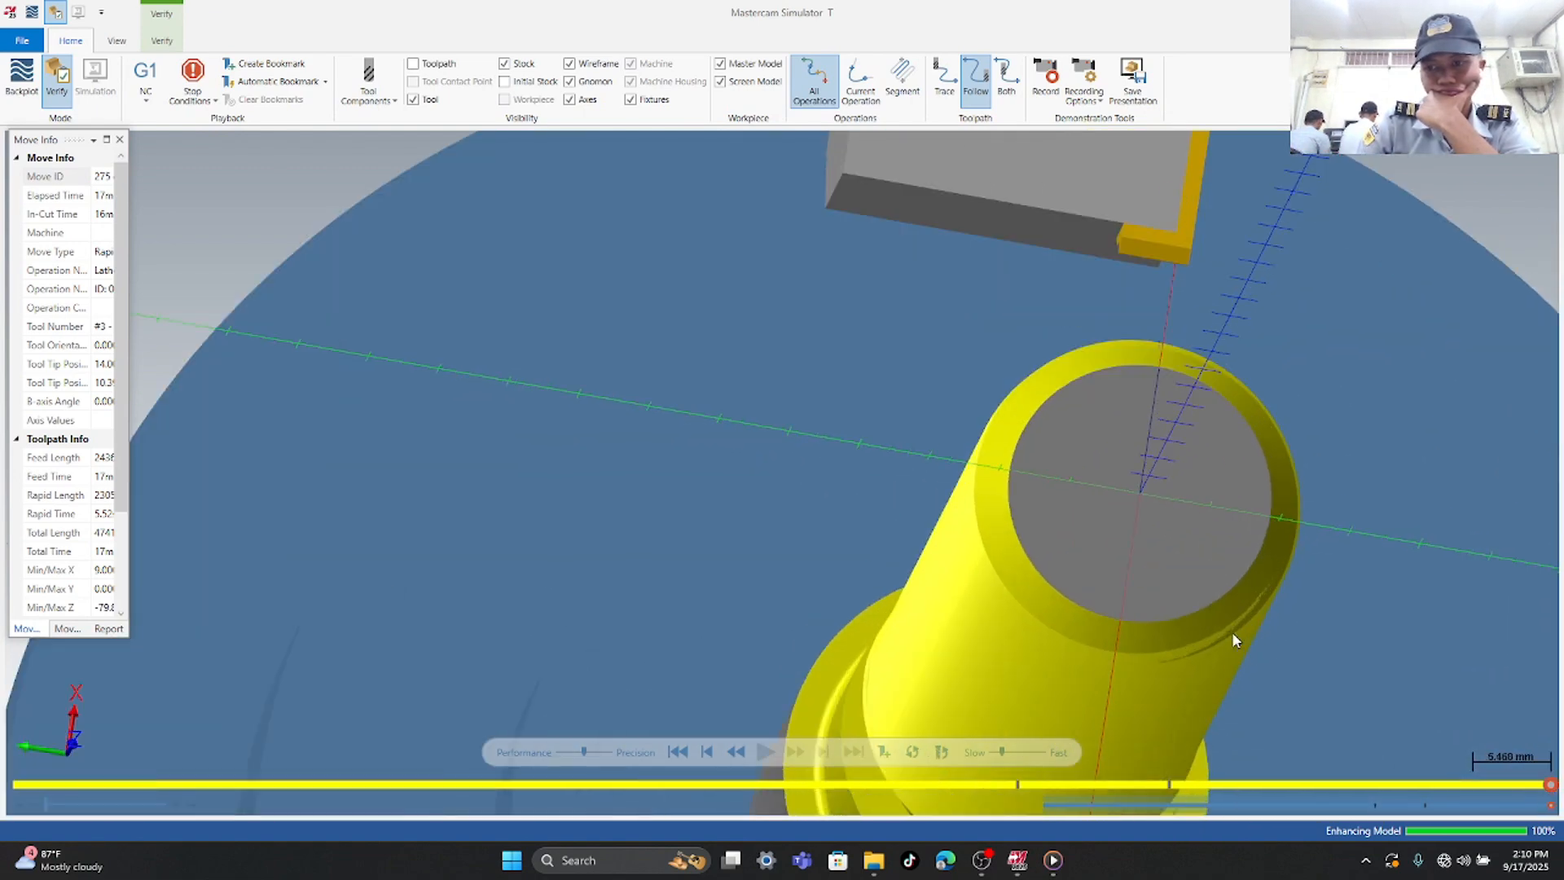